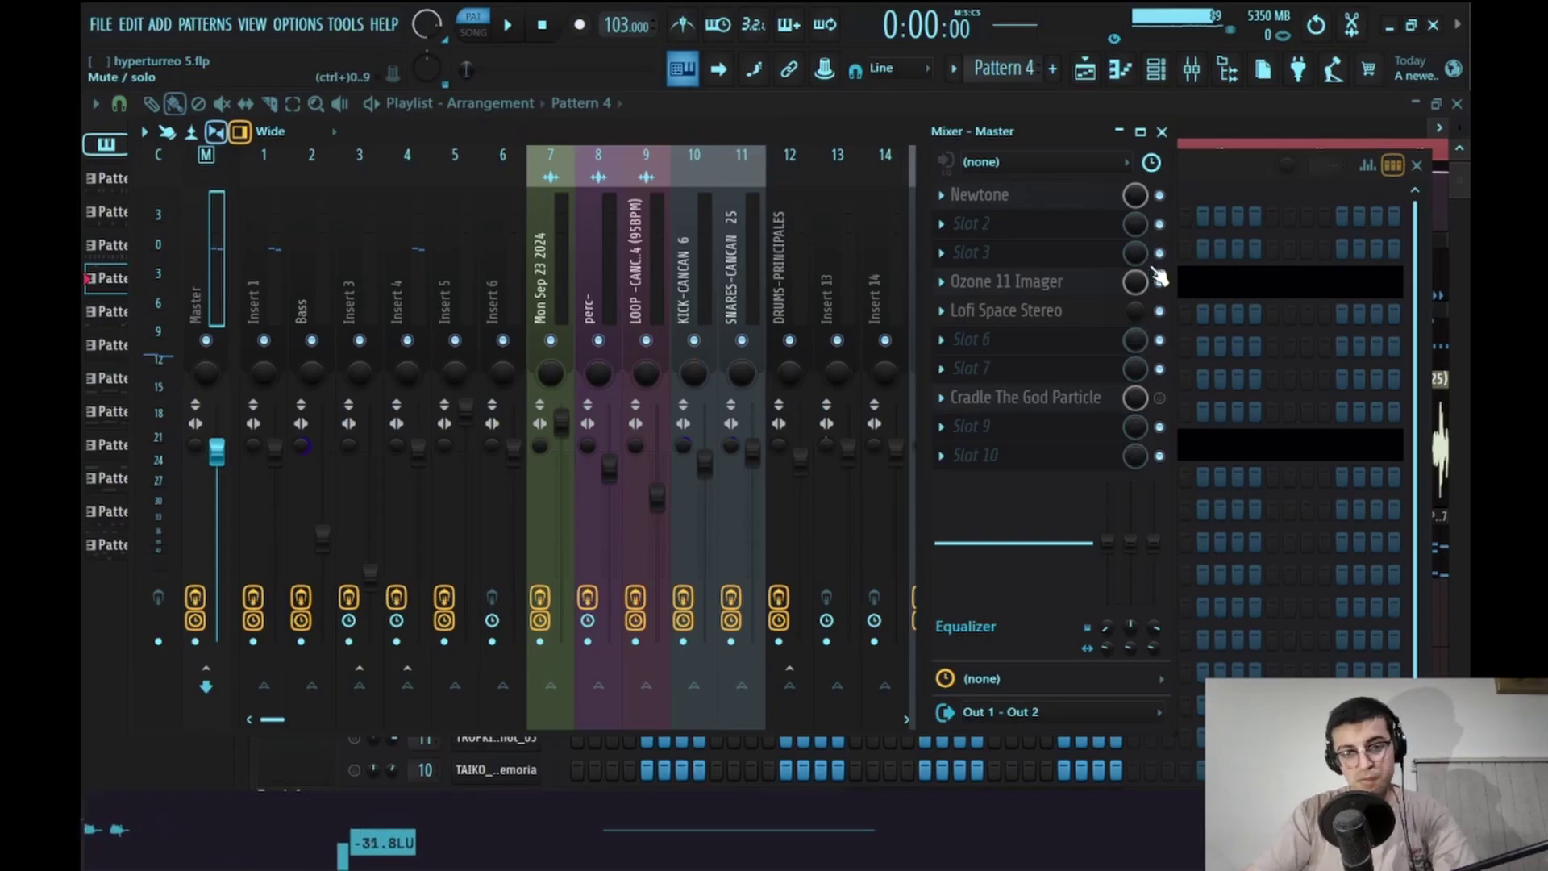
Close the mixer and audition Pattern 4 in the channel rack
{"action": "left_click", "coordinate": [1161, 132]}
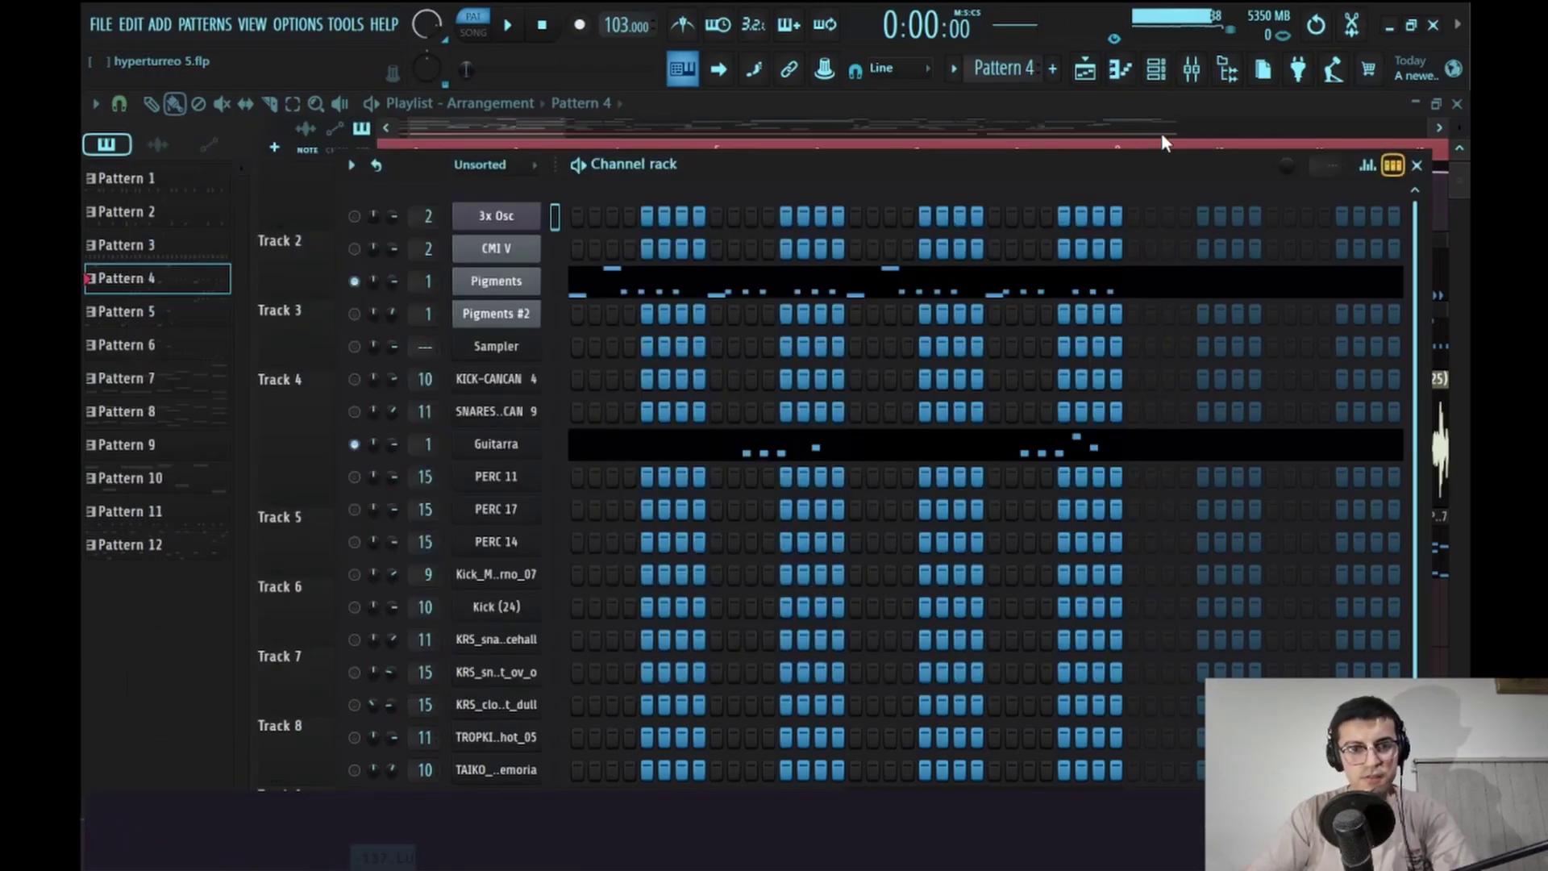
{"action": "key", "text": "space"}
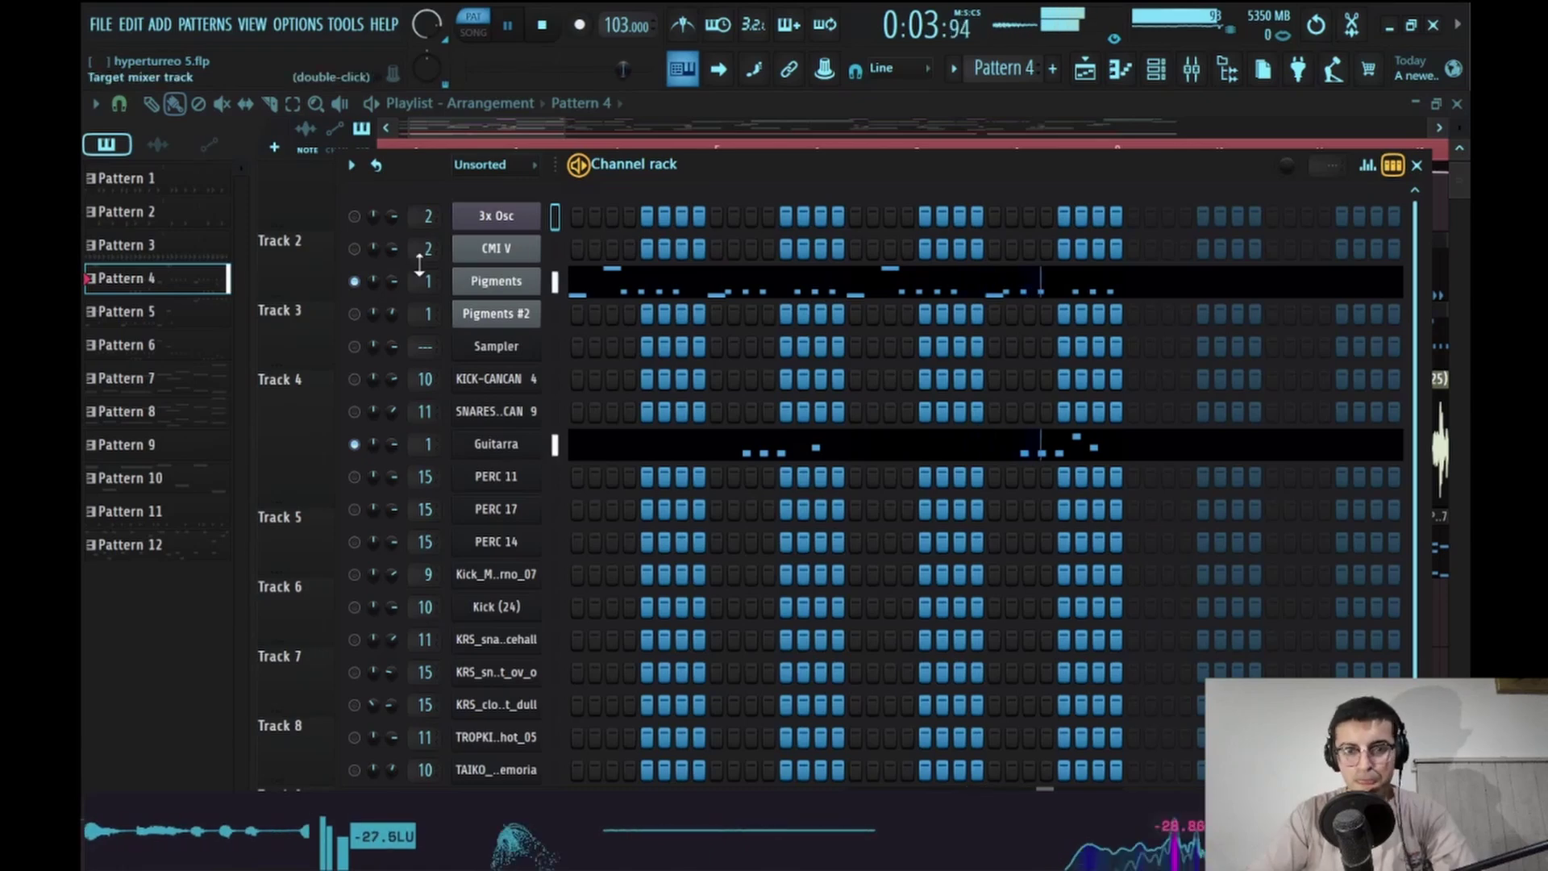
{"action": "key", "text": "space"}
Show Pattern 7's notes in the channel rack while auditioning it, and return to the playlist
{"action": "key", "text": "F6"}
{"action": "scroll", "coordinate": [777, 474], "scroll_direction": "right", "scroll_amount": 5}
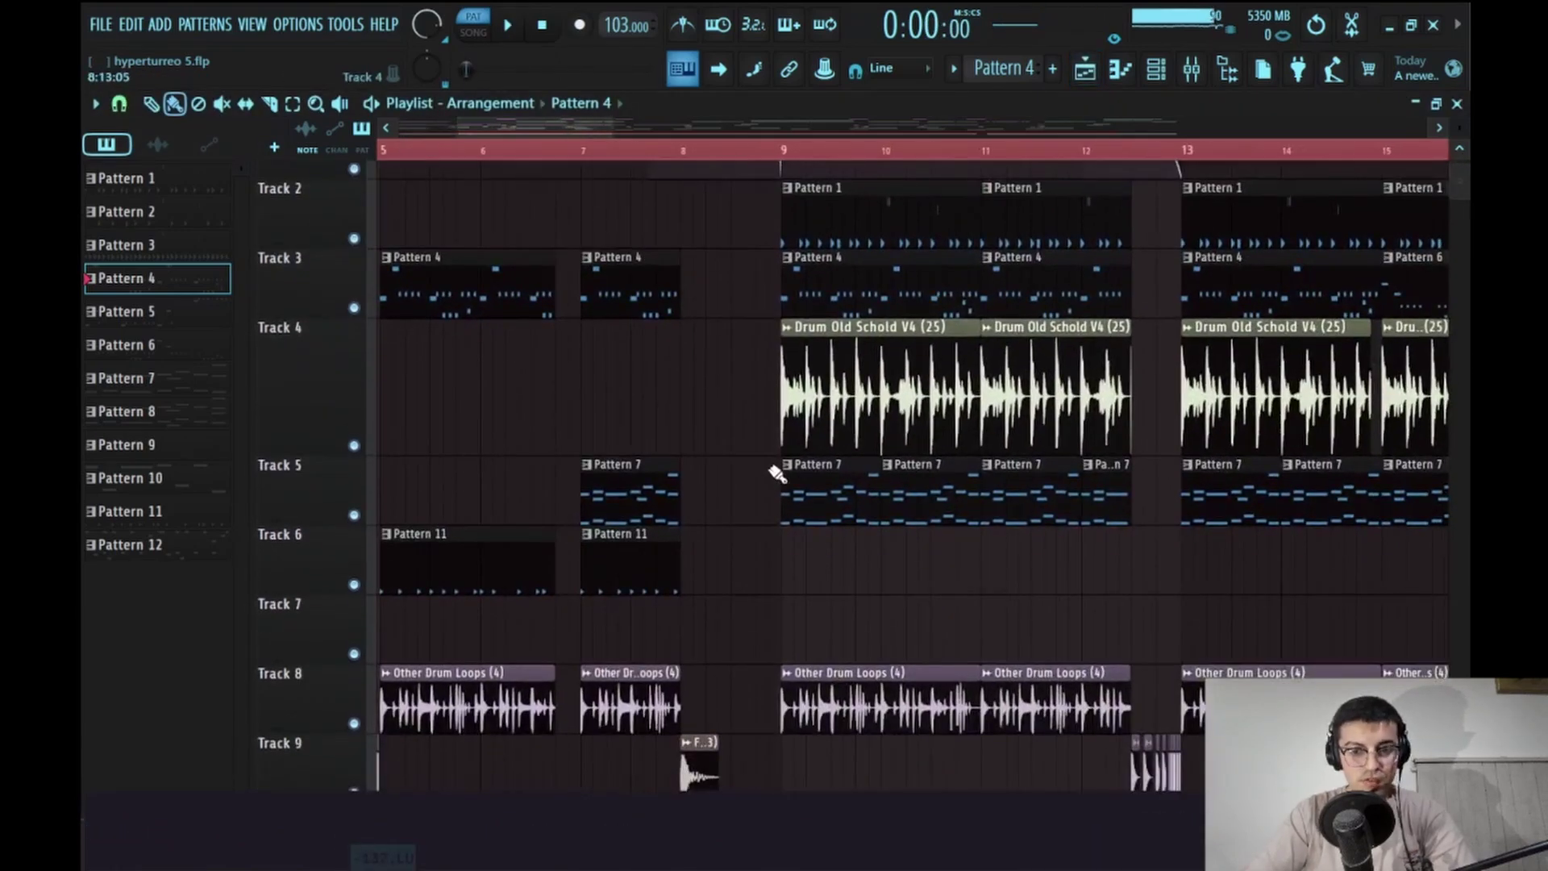
{"action": "left_click", "coordinate": [1165, 81]}
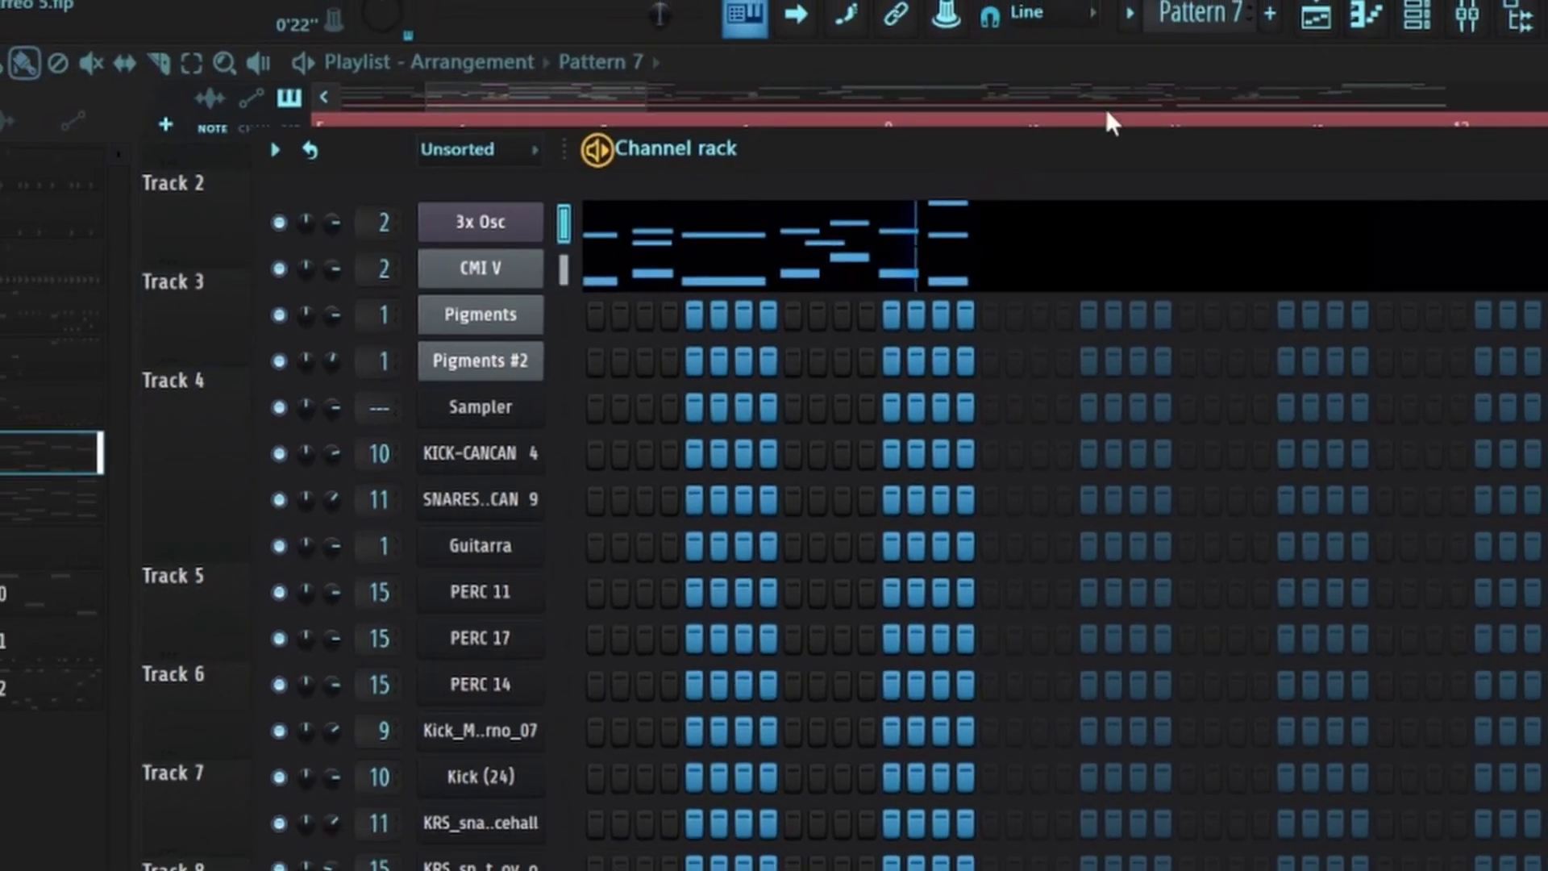
{"action": "left_click", "coordinate": [1322, 24]}
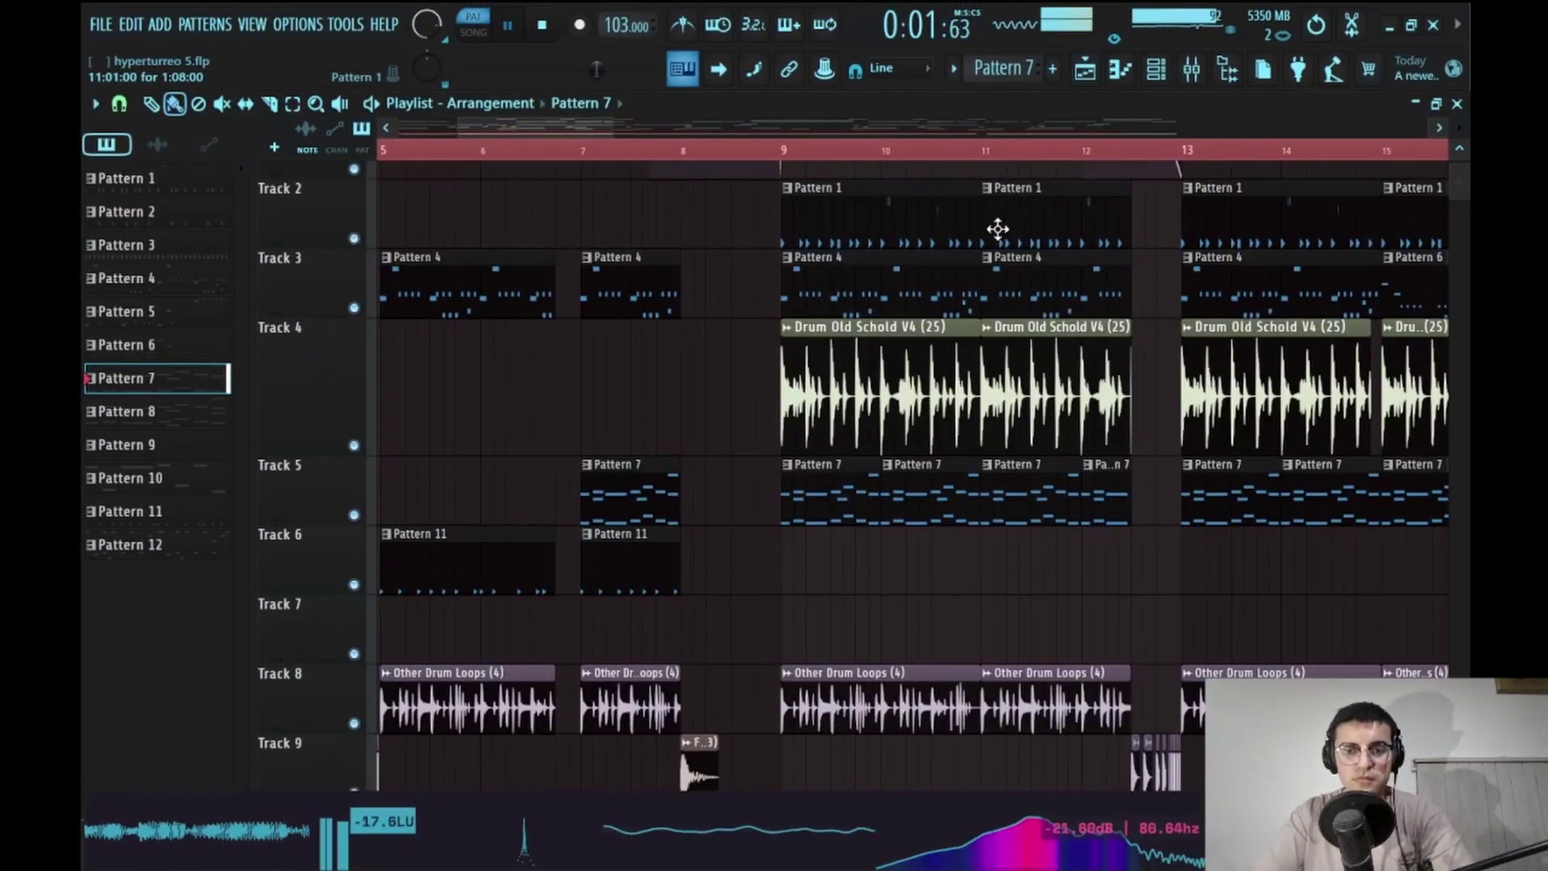
Solo Track 2 and play the song from bar 9 to hear the Pattern 1 clips alone
{"action": "left_click_drag", "start_coordinate": [998, 229], "coordinate": [861, 331]}
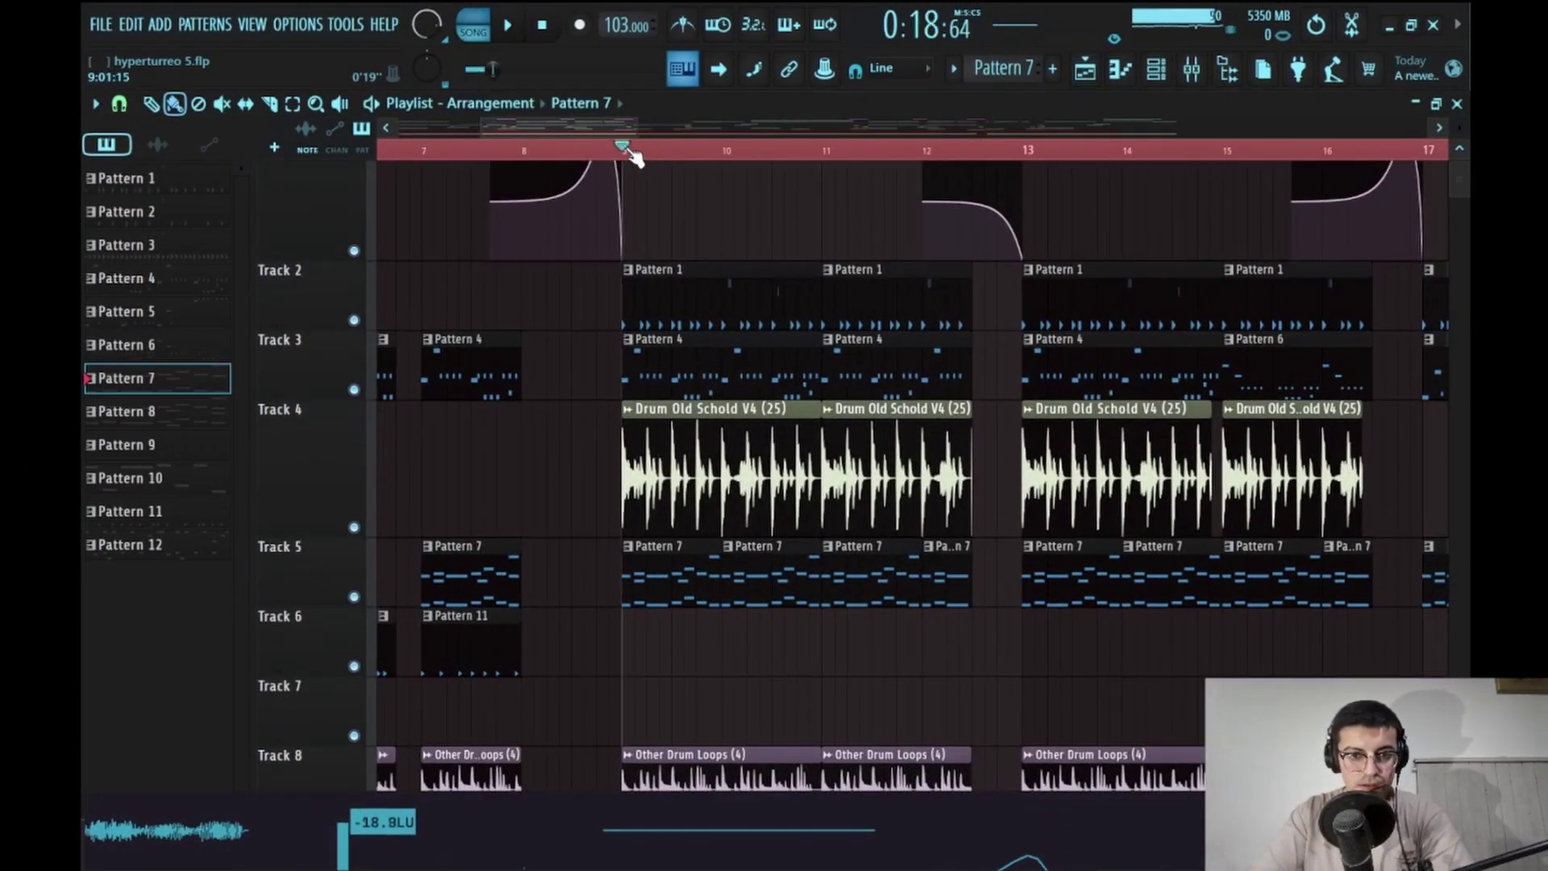
{"action": "right_click", "coordinate": [354, 320]}
{"action": "key", "text": "space"}
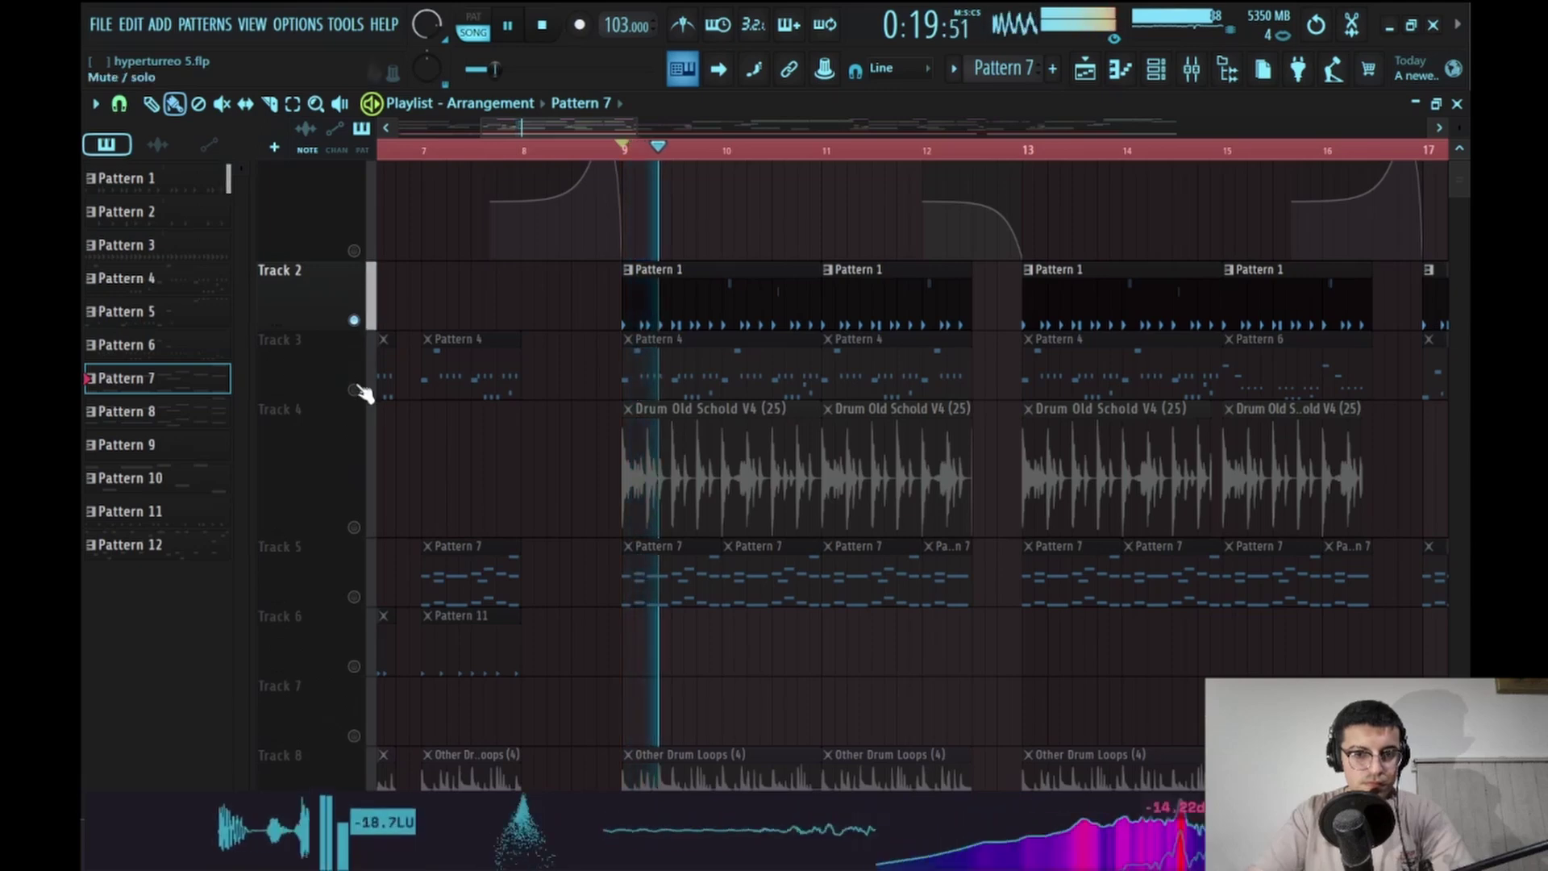
{"action": "scroll", "coordinate": [476, 403], "scroll_direction": "down", "scroll_amount": 6}
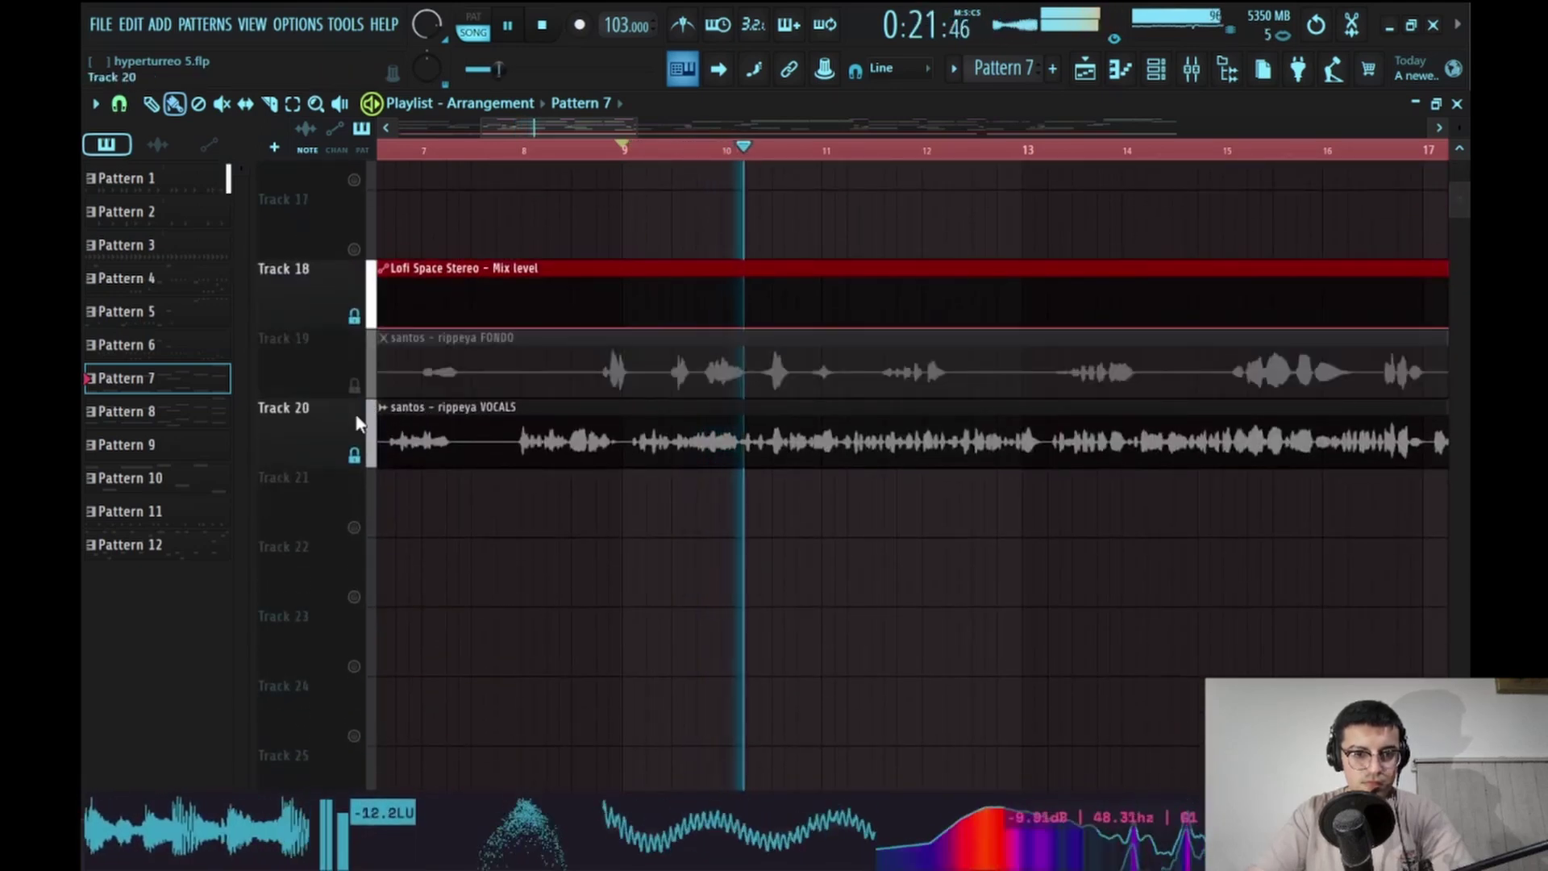
{"action": "scroll", "coordinate": [411, 403], "scroll_direction": "up", "scroll_amount": 7}
{"action": "key", "text": "space"}
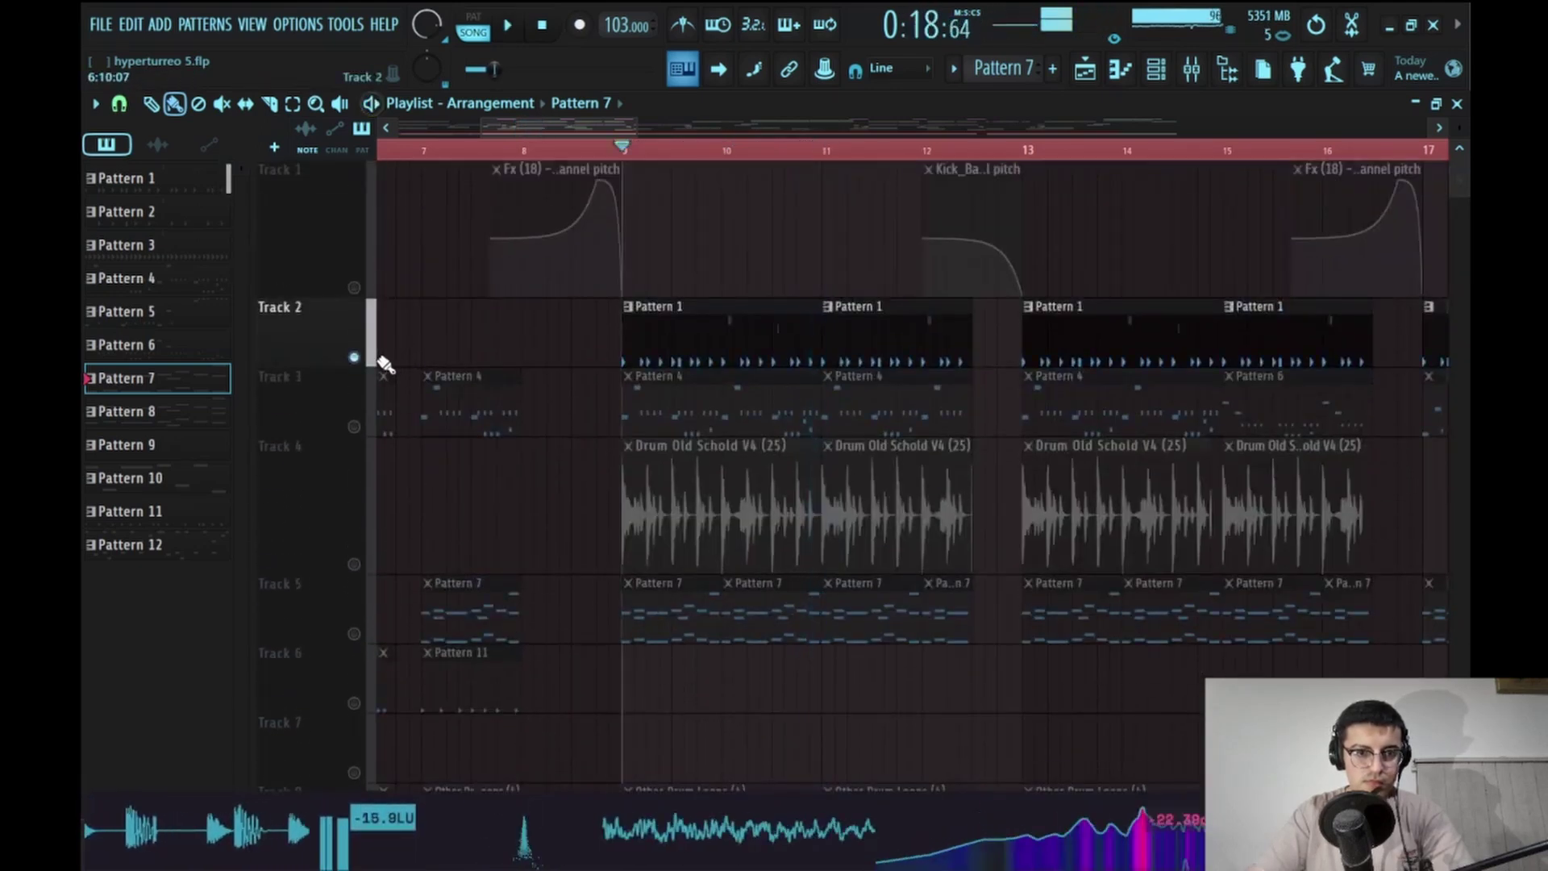
Play the arrangement from bar 9 with all tracks enabled
{"action": "scroll", "coordinate": [629, 339], "scroll_direction": "down", "scroll_amount": 4}
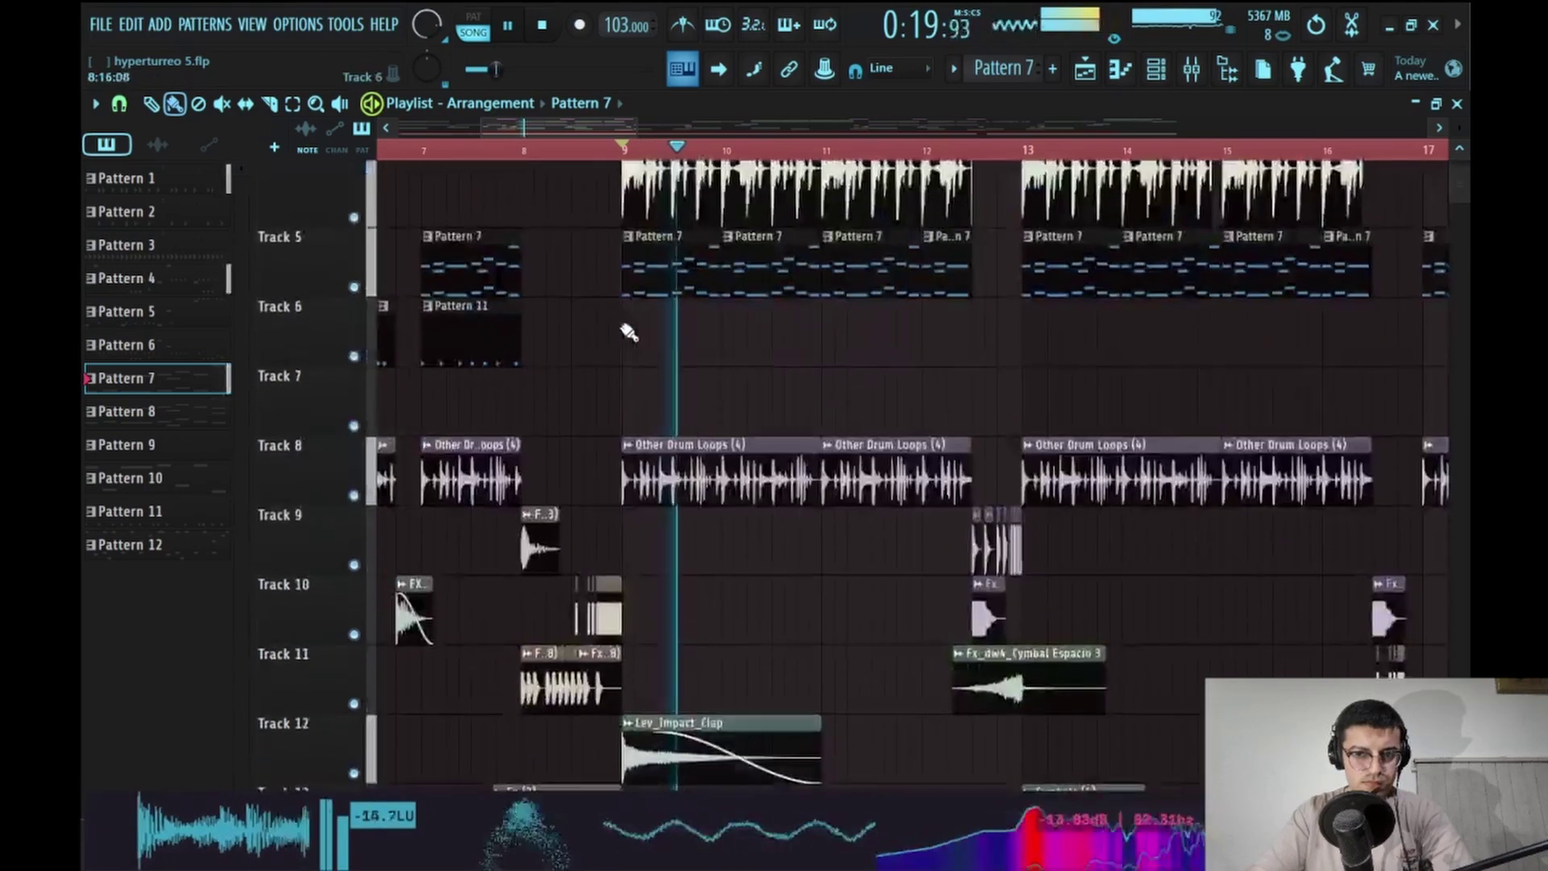
{"action": "scroll", "coordinate": [645, 387], "scroll_direction": "up", "scroll_amount": 4}
{"action": "scroll", "coordinate": [645, 381], "scroll_direction": "up", "scroll_amount": 3}
{"action": "key", "text": "space"}
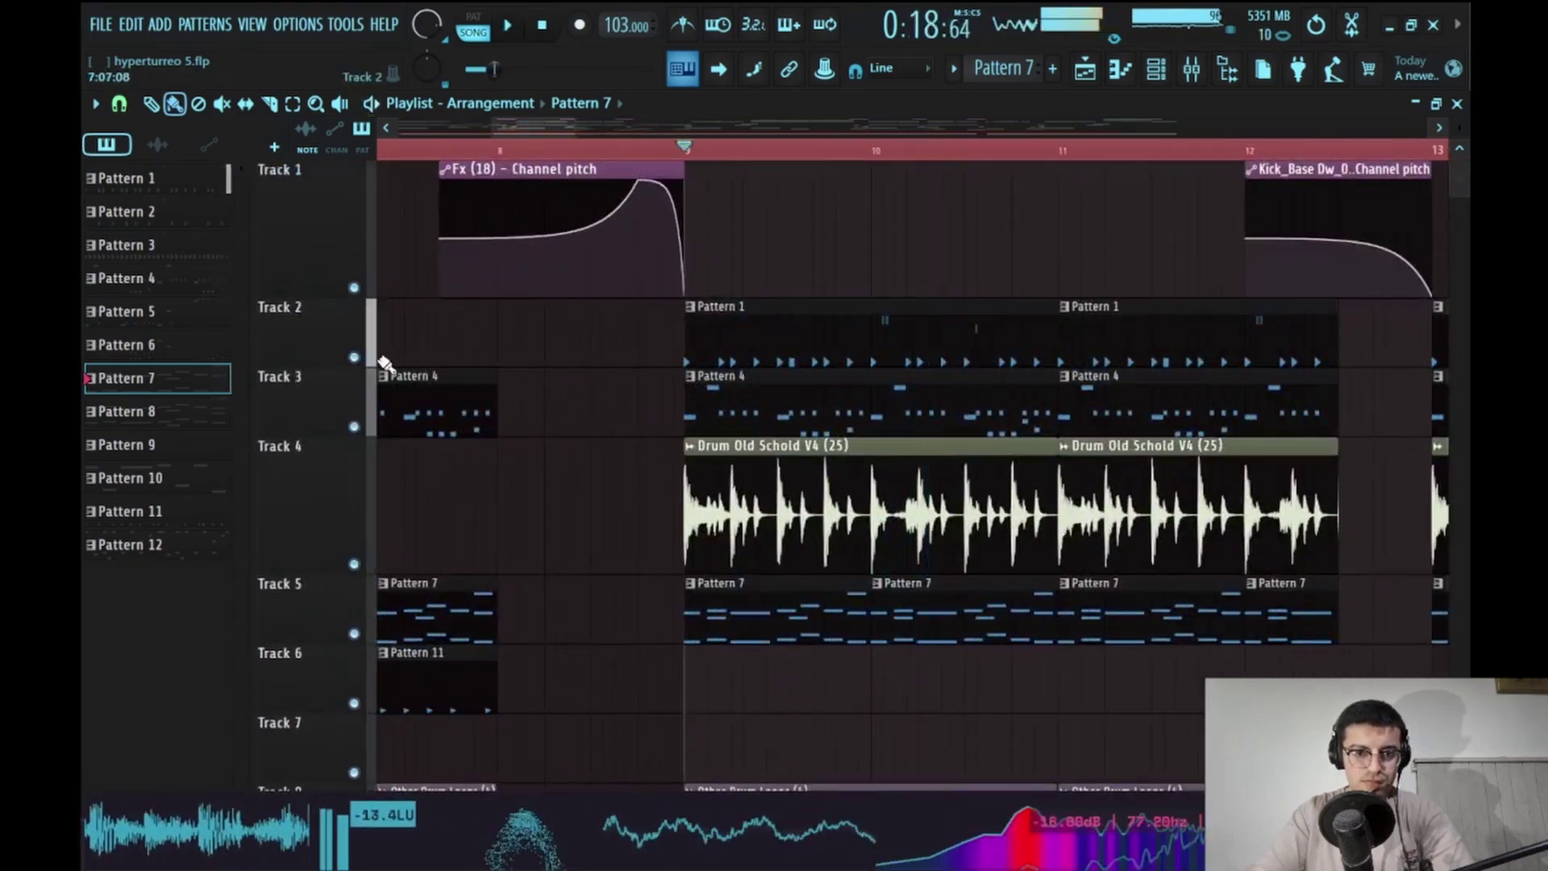
Isolate Track 2 and the Drum Old Schold loop on Track 4, and play them together from bar 9
{"action": "left_click", "coordinate": [353, 356], "text": "ctrl"}
{"action": "left_click", "coordinate": [353, 563]}
{"action": "key", "text": "space"}
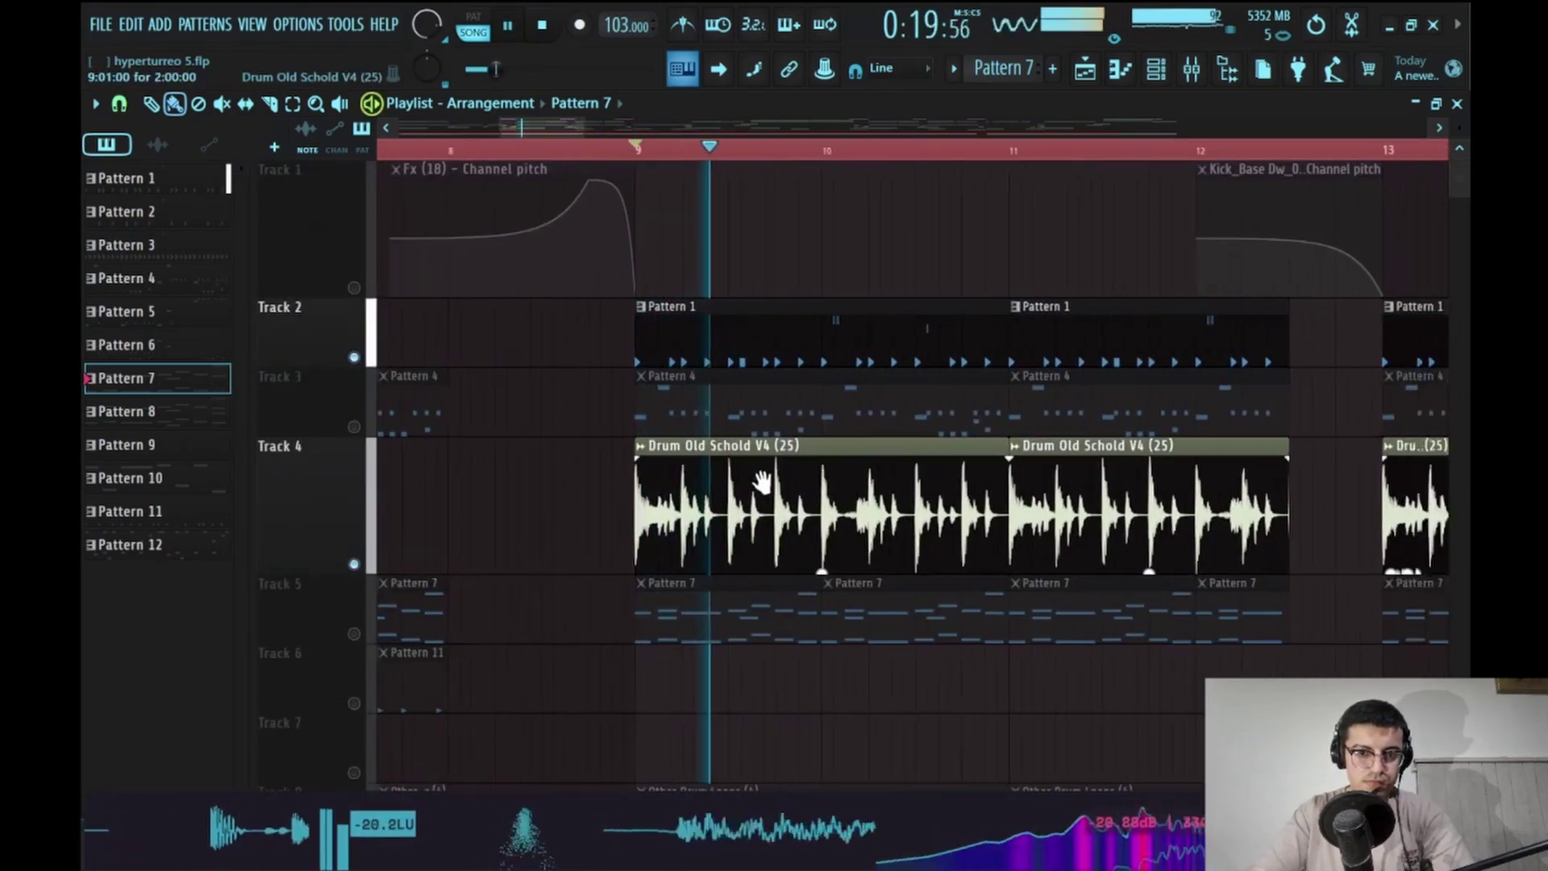
Mute and unmute Track 2 during playback to compare the Track 4 loop alone and with Pattern 1
{"action": "scroll", "coordinate": [621, 436], "scroll_direction": "right", "scroll_amount": 3}
{"action": "left_click", "coordinate": [362, 357]}
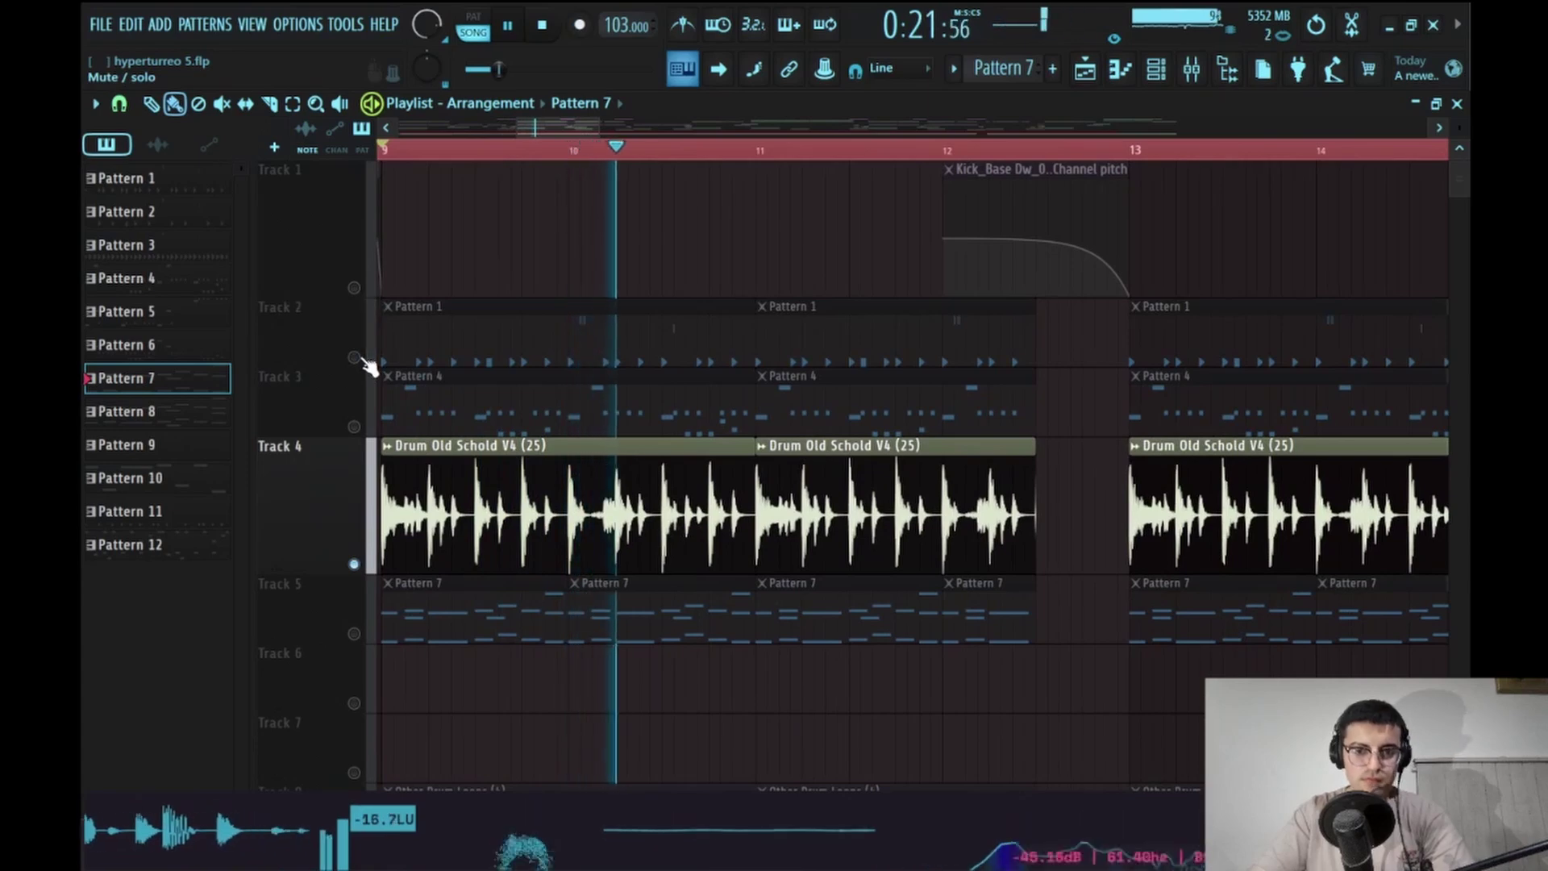
{"action": "left_click", "coordinate": [362, 357]}
{"action": "scroll", "coordinate": [636, 356], "scroll_direction": "down", "scroll_amount": 3}
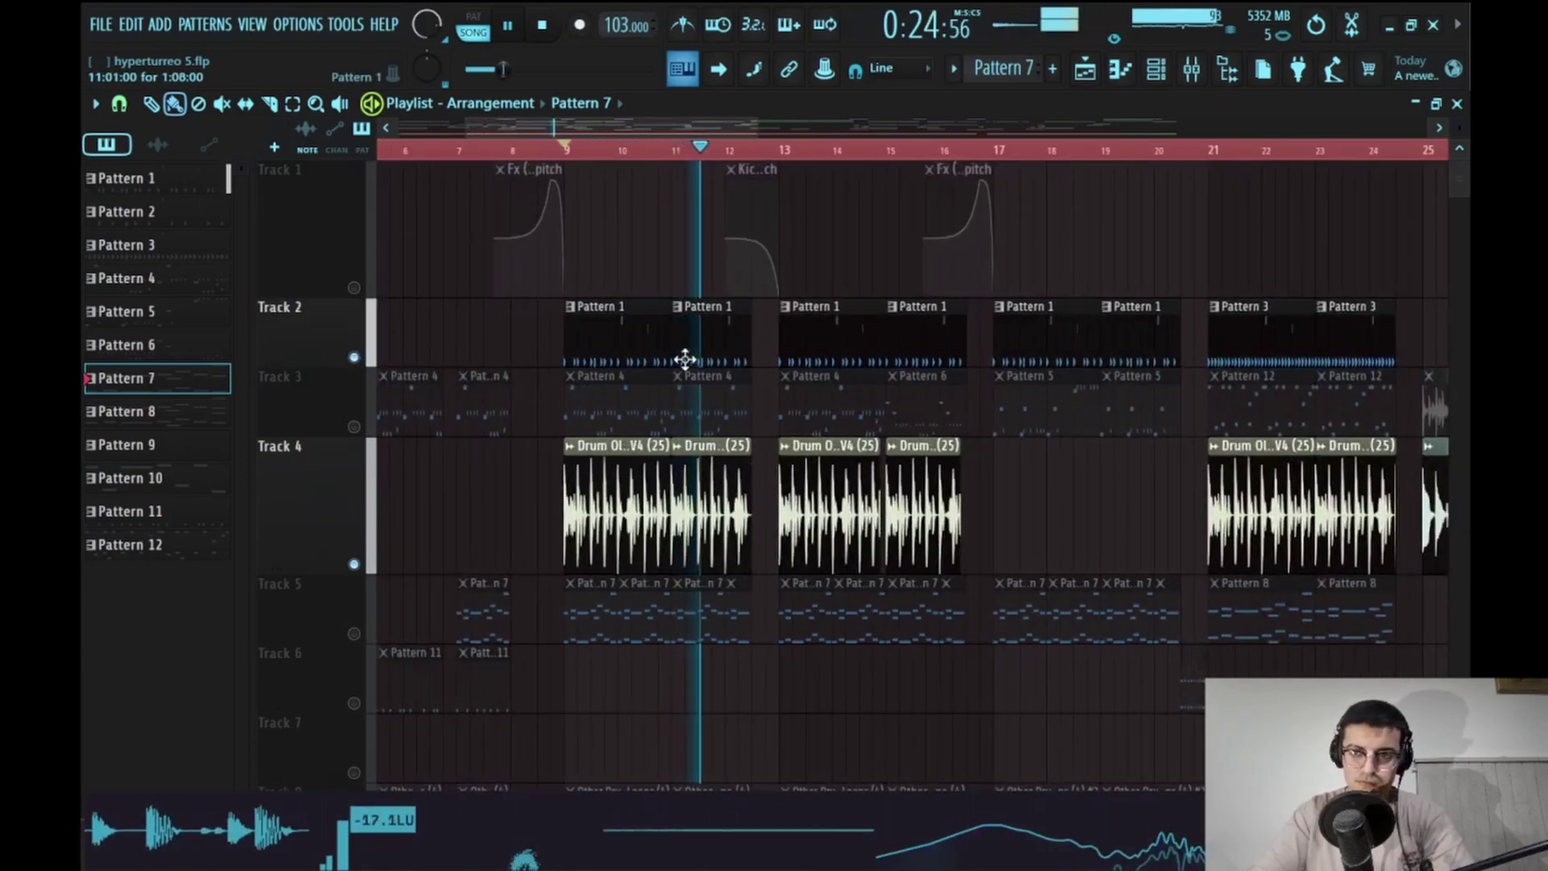
Re-enable all playlist tracks, listen to the full arrangement and stop playback
{"action": "right_click", "coordinate": [364, 364]}
{"action": "scroll", "coordinate": [892, 397], "scroll_direction": "right", "scroll_amount": 5}
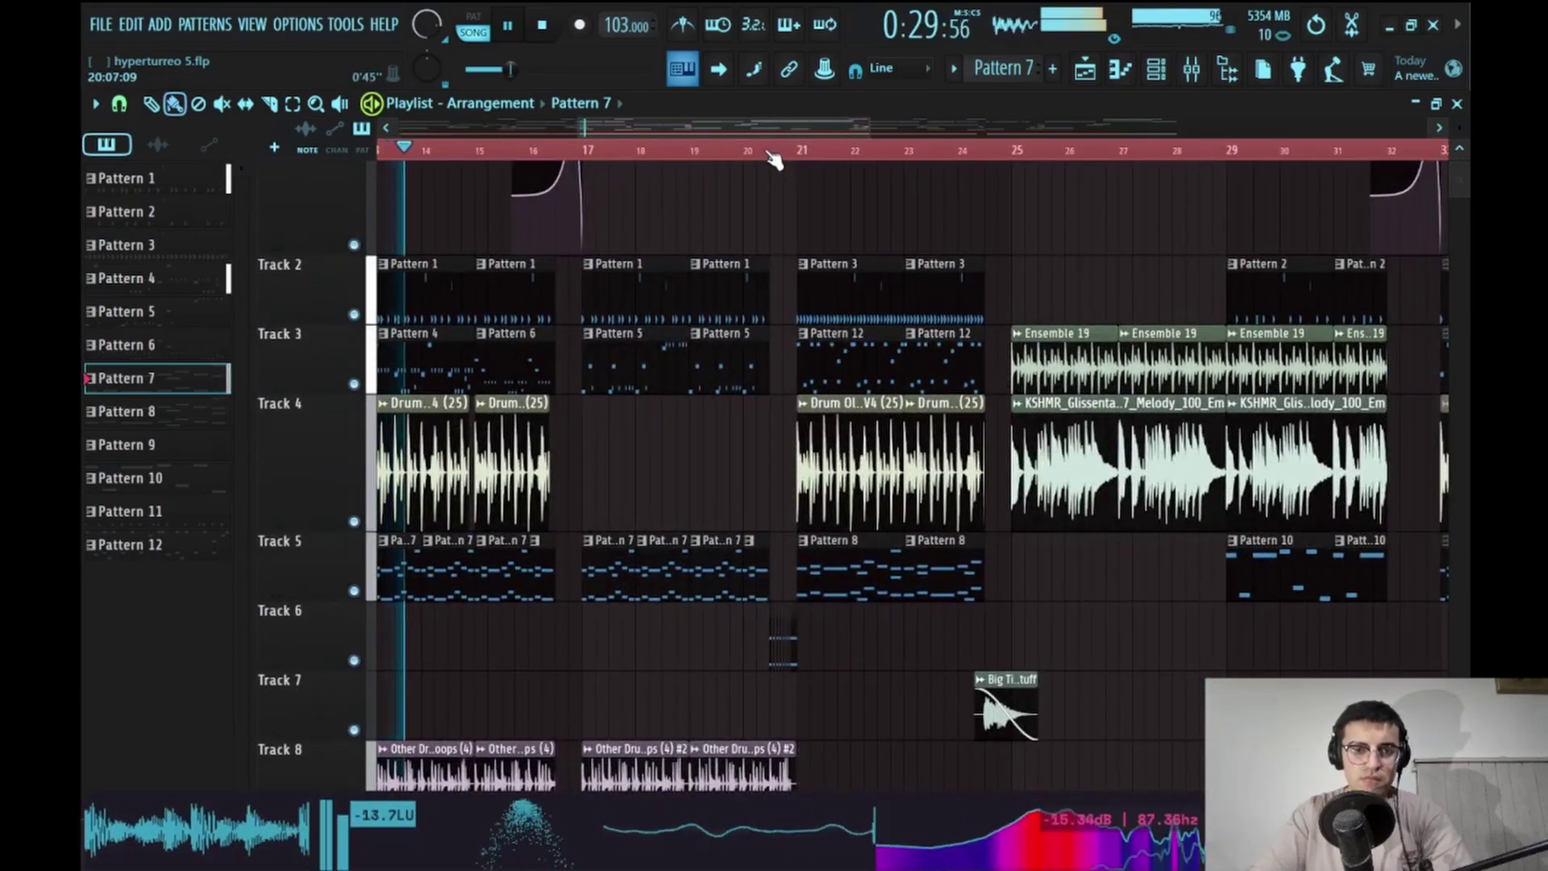
{"action": "key", "text": "space"}
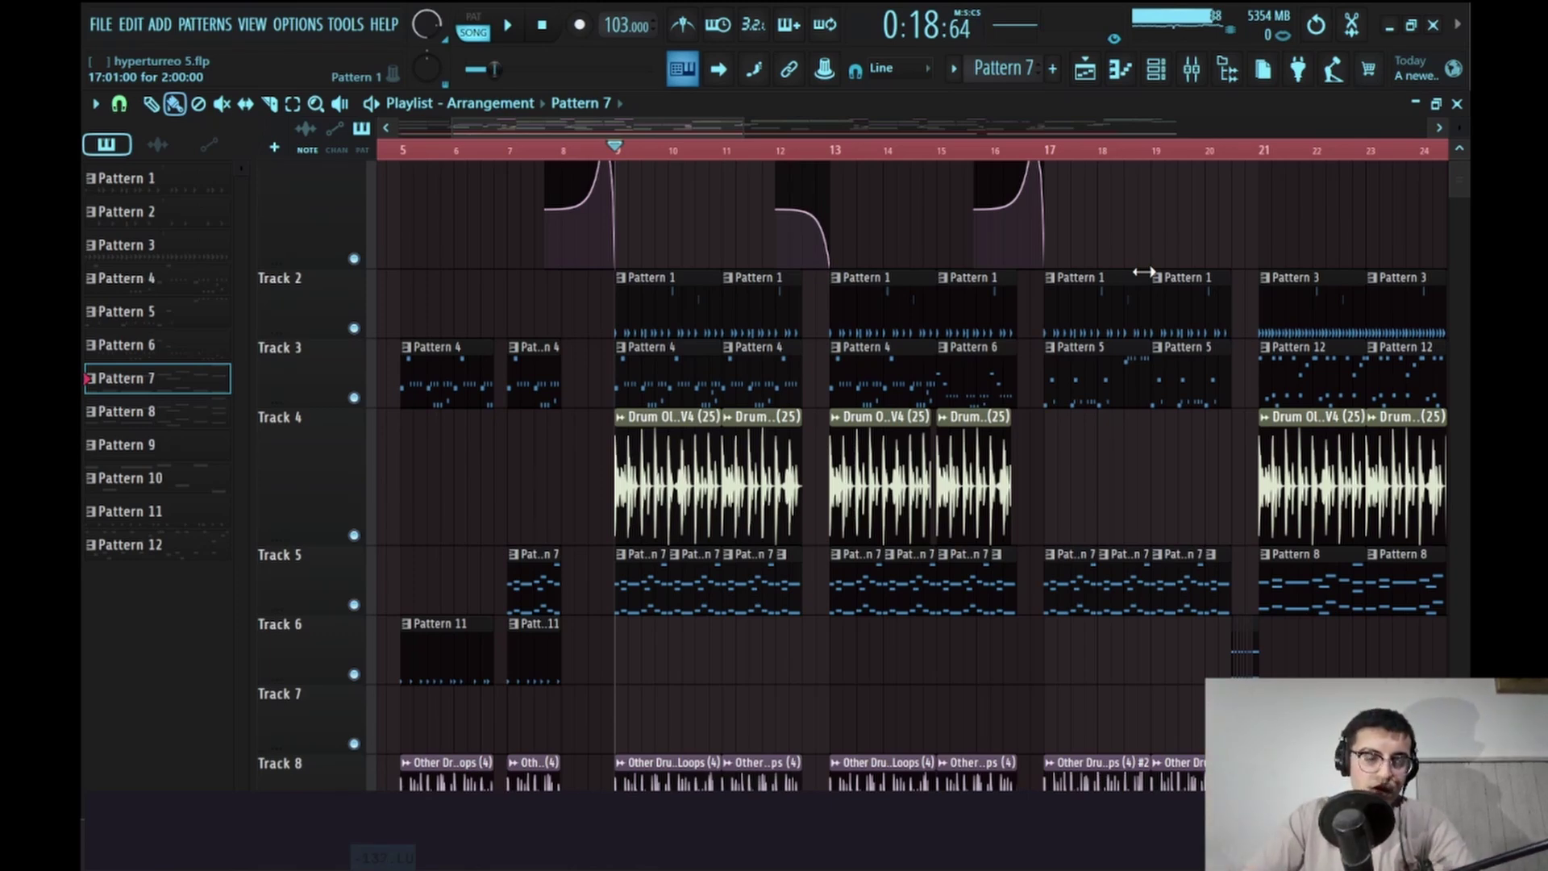
Select Pattern 4 from its playlist clip and solo Track 3
{"action": "scroll", "coordinate": [684, 387], "scroll_direction": "up", "scroll_amount": 5}
{"action": "scroll", "coordinate": [1130, 321], "scroll_direction": "down", "scroll_amount": 1}
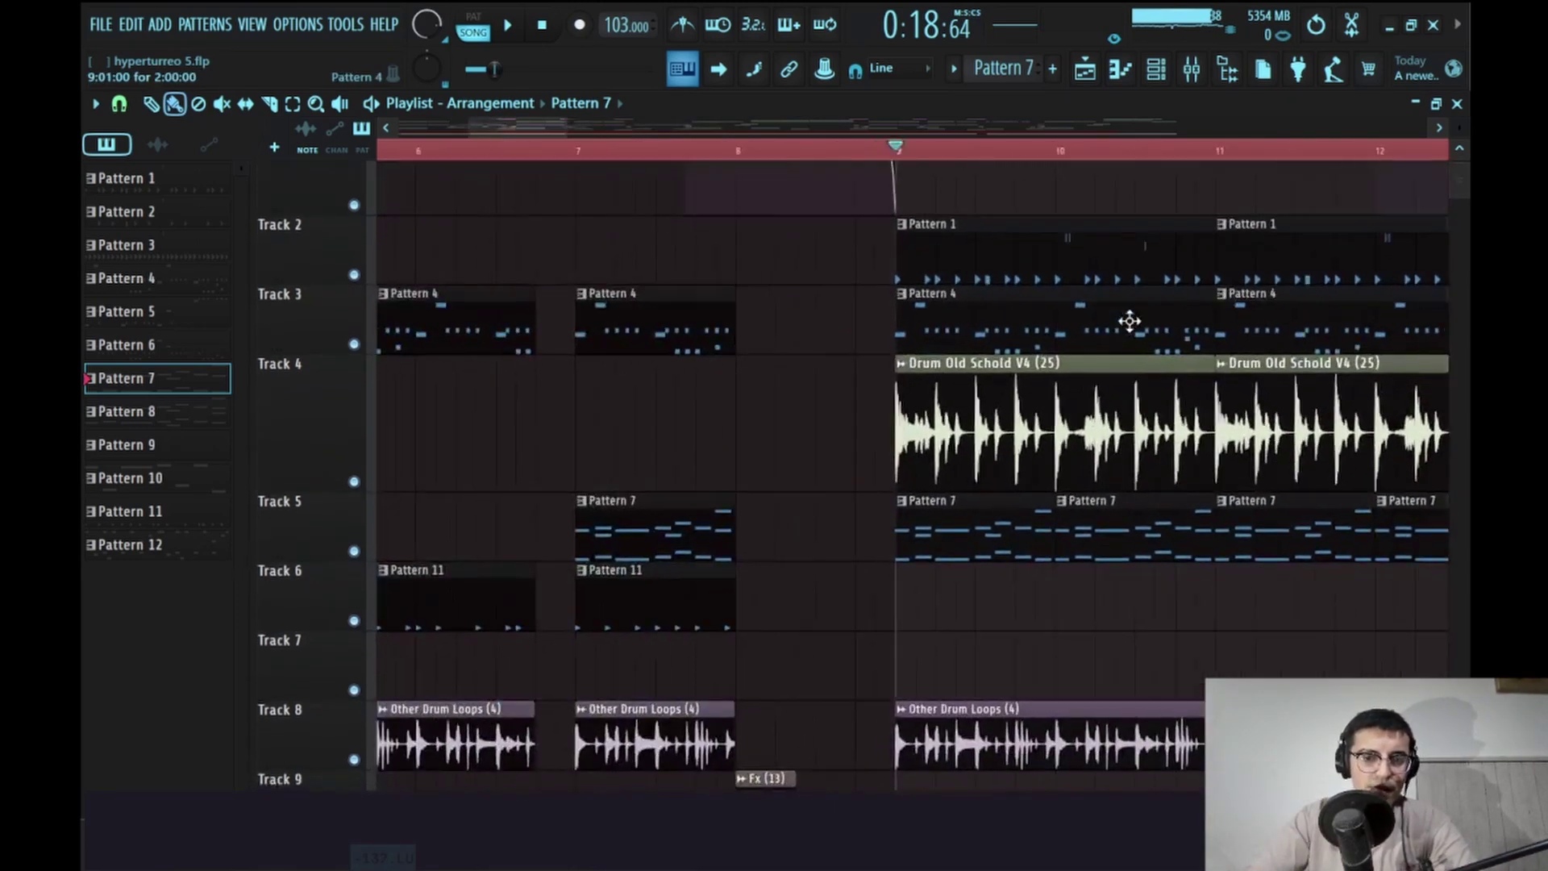
{"action": "left_click_drag", "start_coordinate": [1210, 321], "coordinate": [891, 399]}
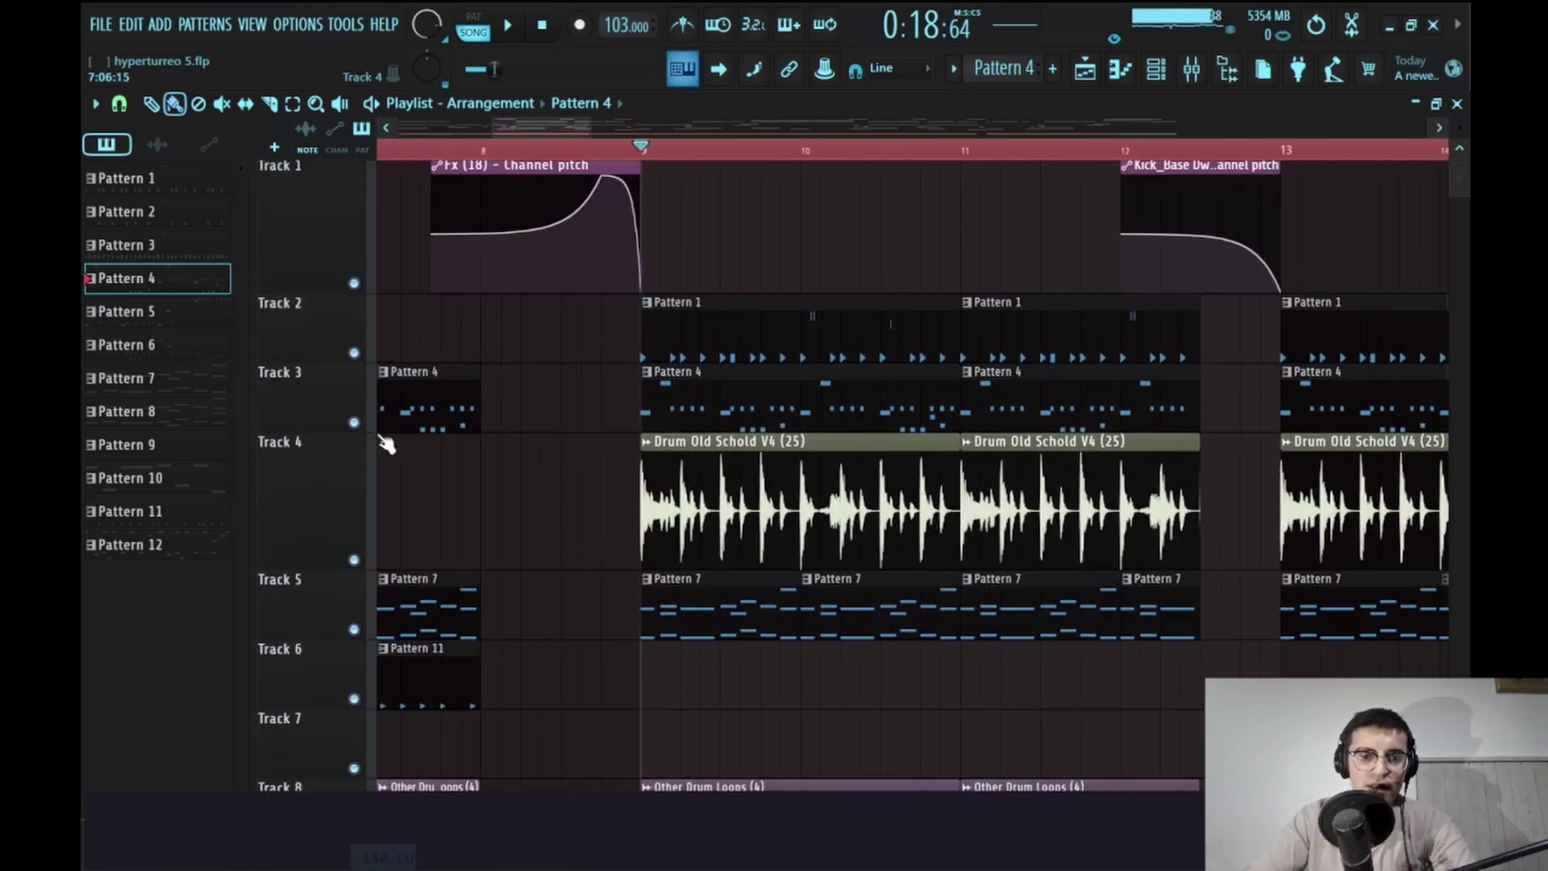
{"action": "right_click", "coordinate": [354, 422]}
{"action": "scroll", "coordinate": [705, 376], "scroll_direction": "down", "scroll_amount": 4}
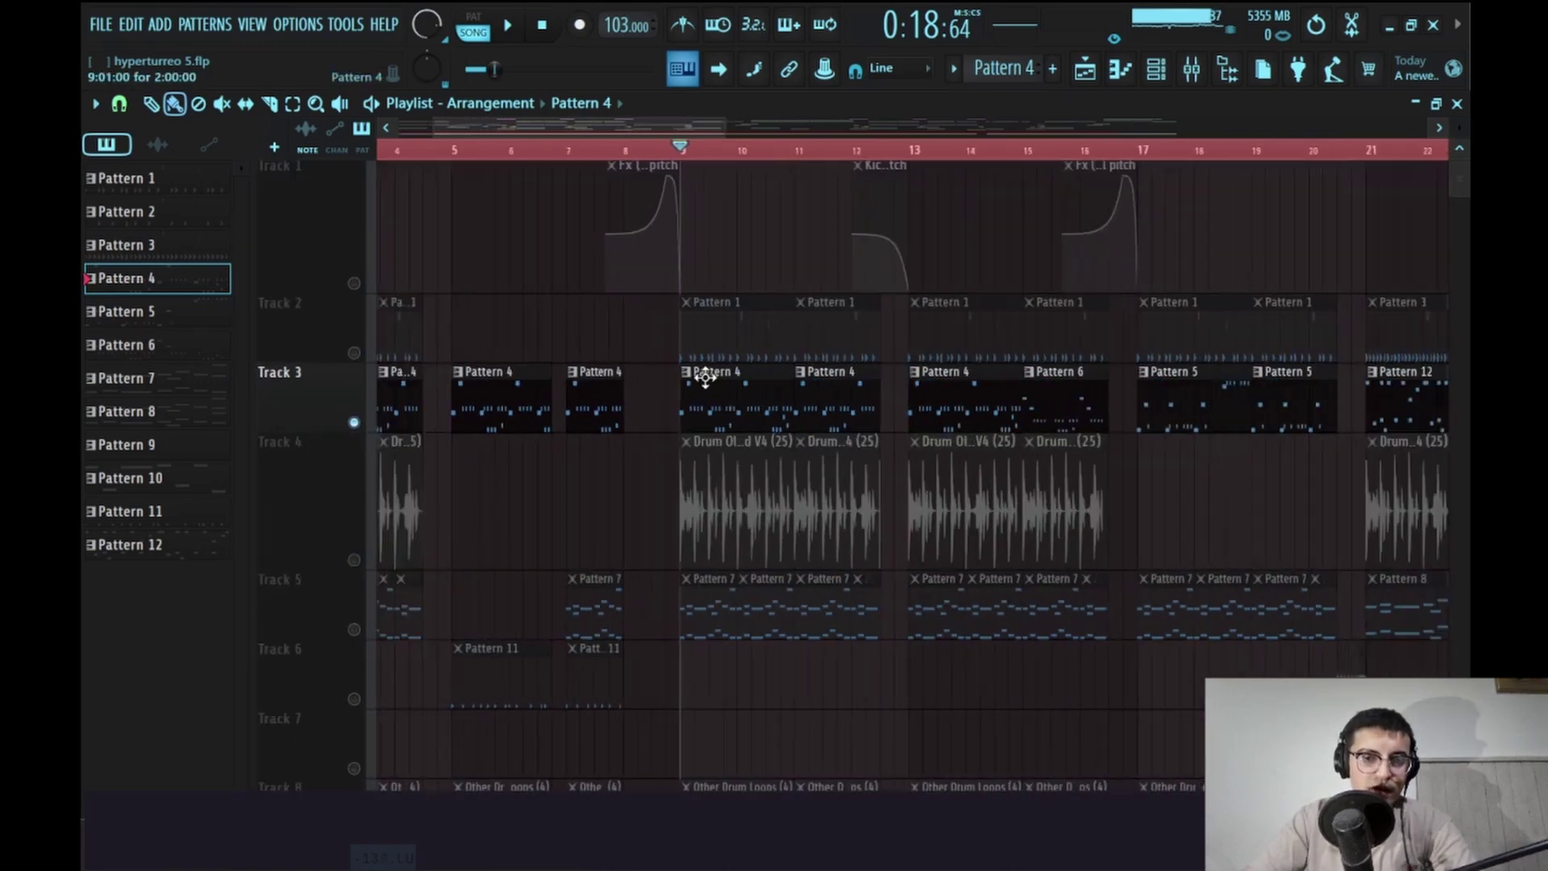
{"action": "scroll", "coordinate": [677, 371], "scroll_direction": "down", "scroll_amount": 3}
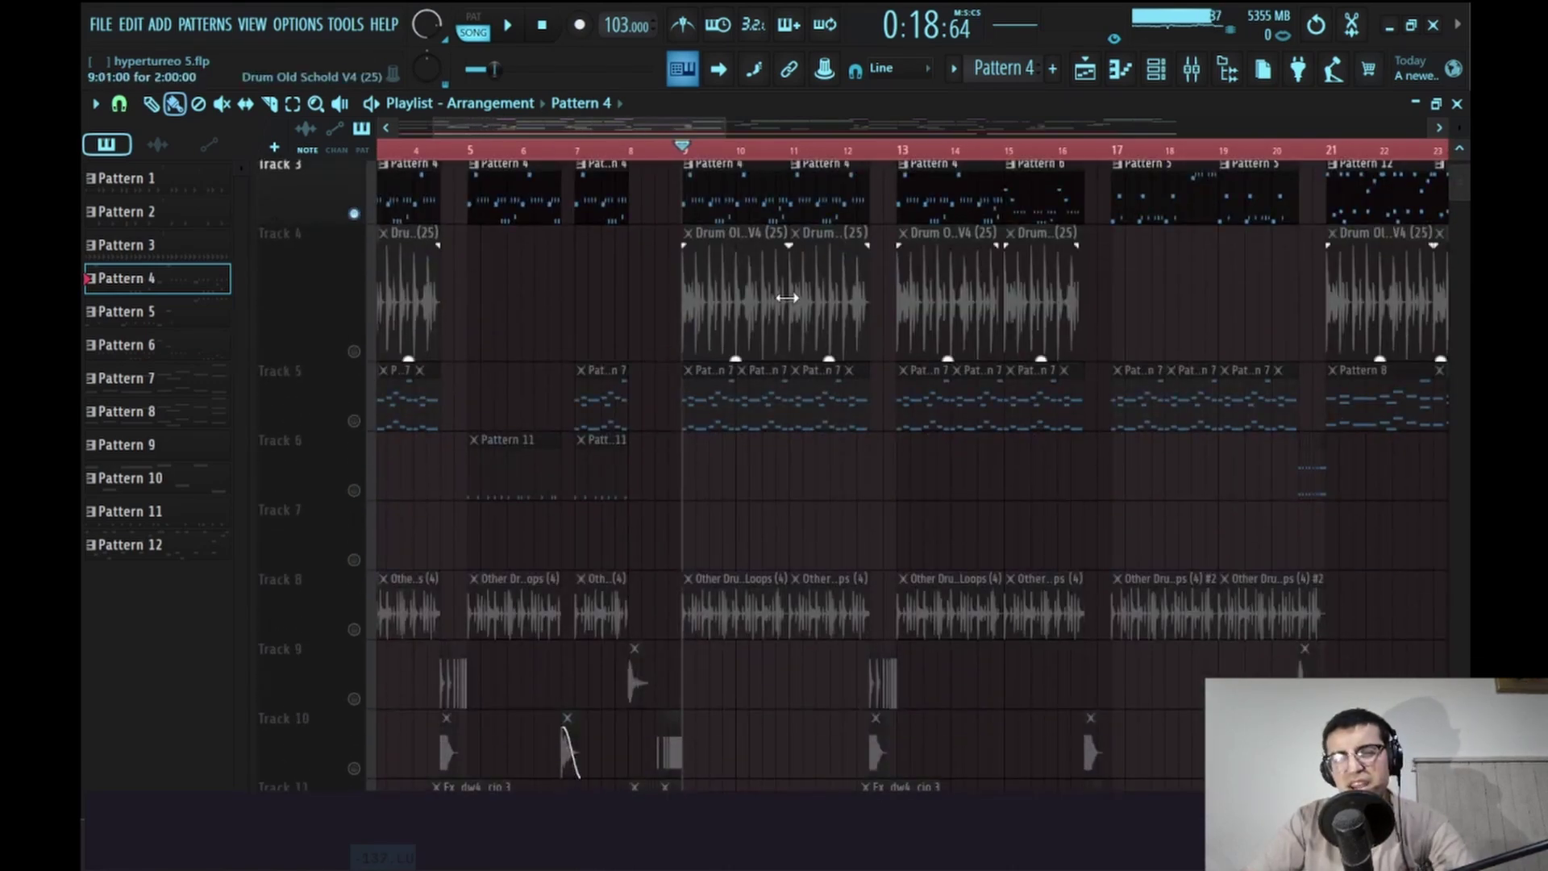
Select Insert 1 in the mixer to show its effects and play Pattern 4 in pattern mode
{"action": "left_click", "coordinate": [1204, 82]}
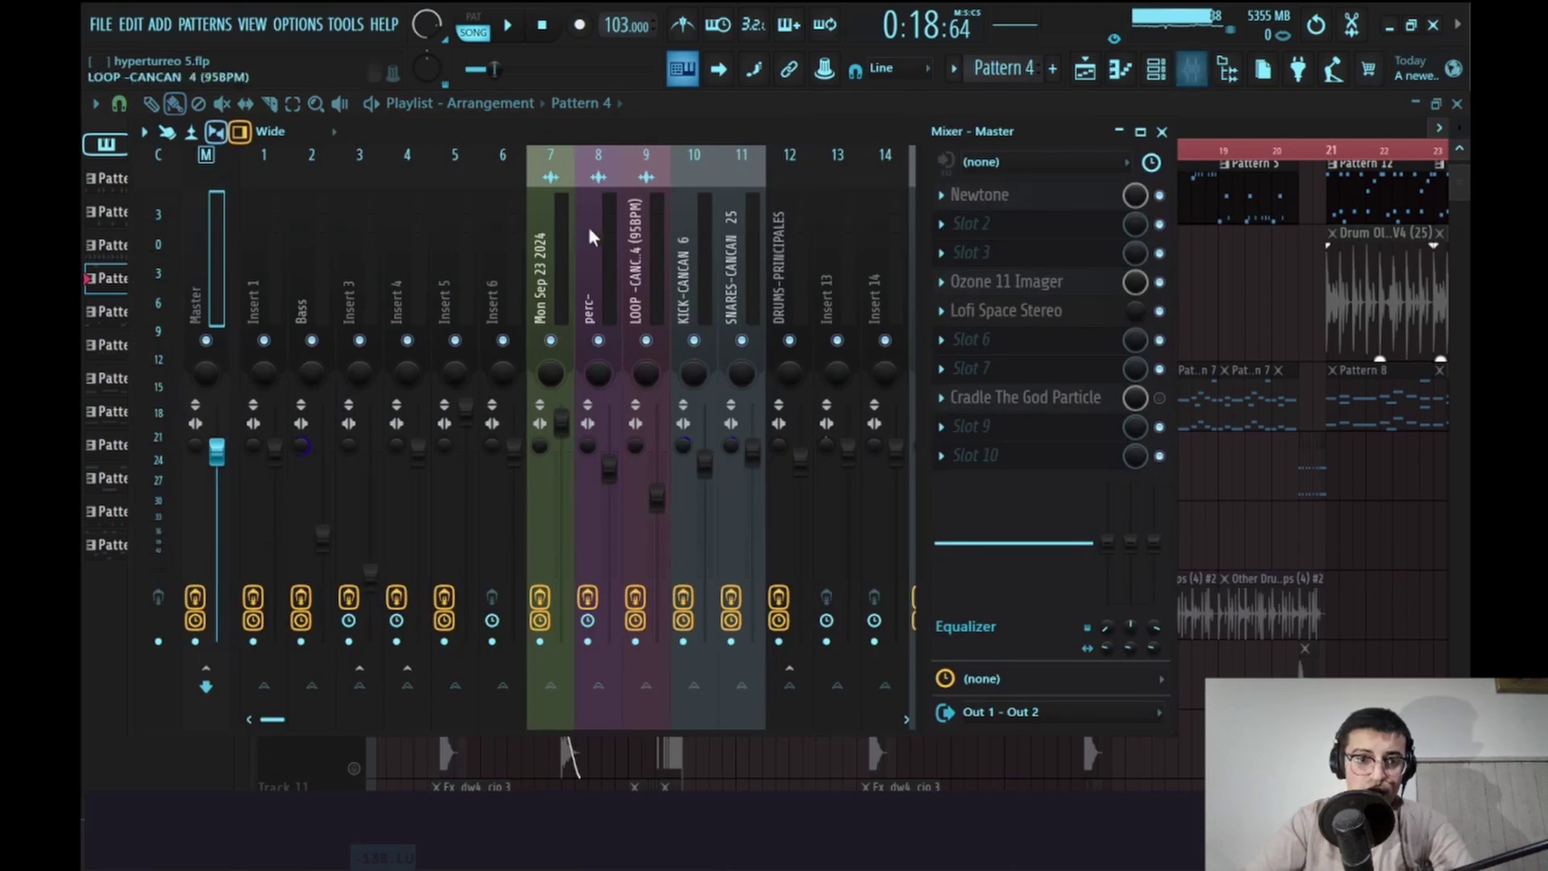
{"action": "key", "text": "Right"}
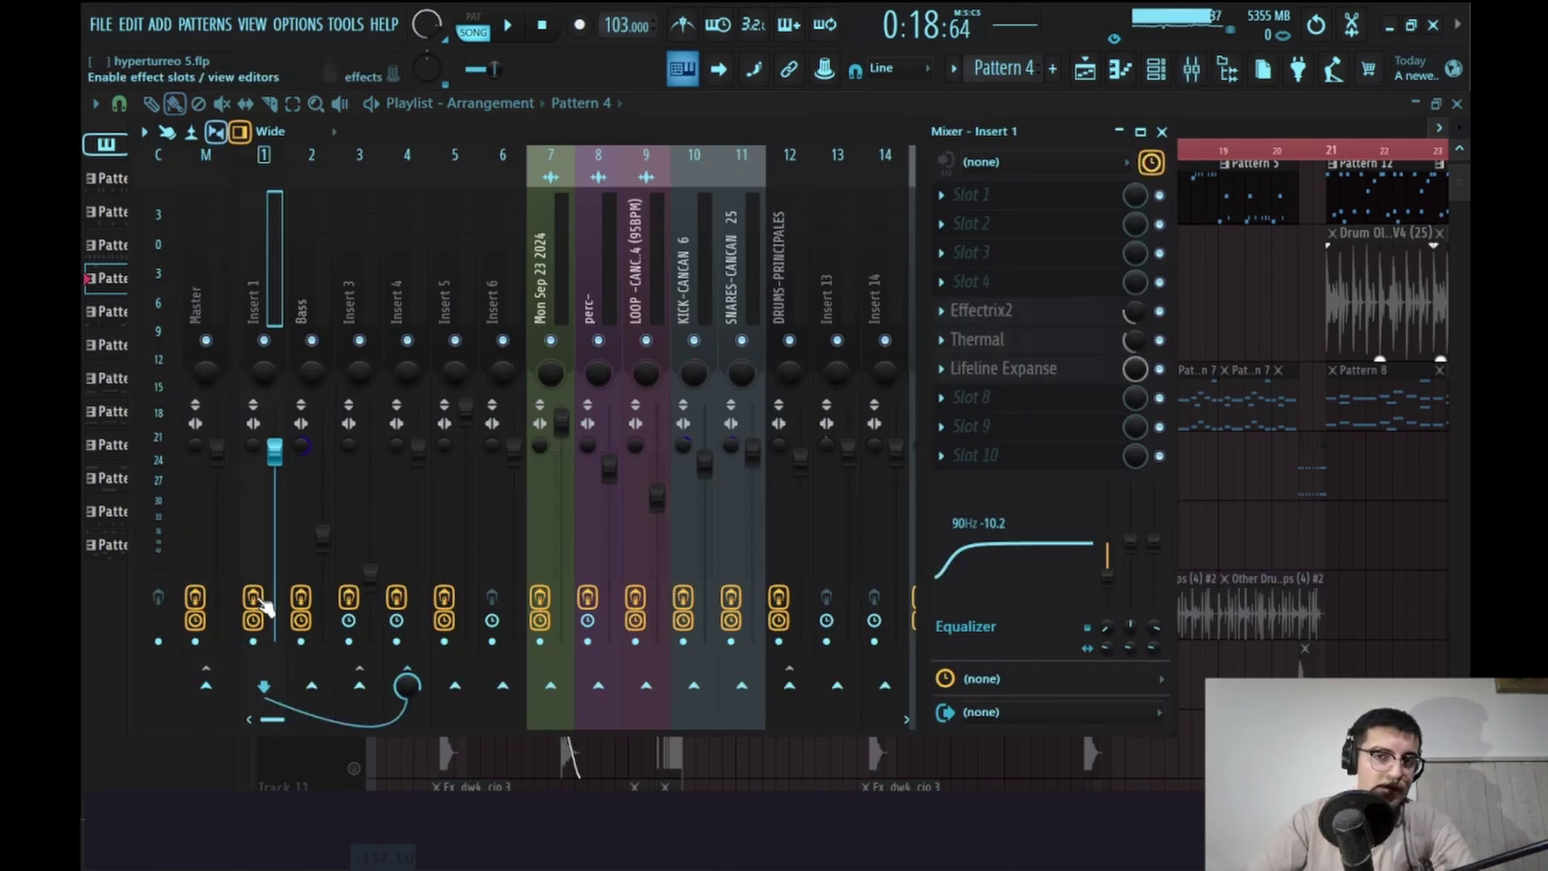
{"action": "left_click", "coordinate": [1162, 131]}
{"action": "key", "text": "F9"}
{"action": "key", "text": "l"}
{"action": "key", "text": "space"}
Bypass the effects on Insert 1 and Insert 4 to hear Pattern 4 dry, and stop playback
{"action": "left_click", "coordinate": [253, 596]}
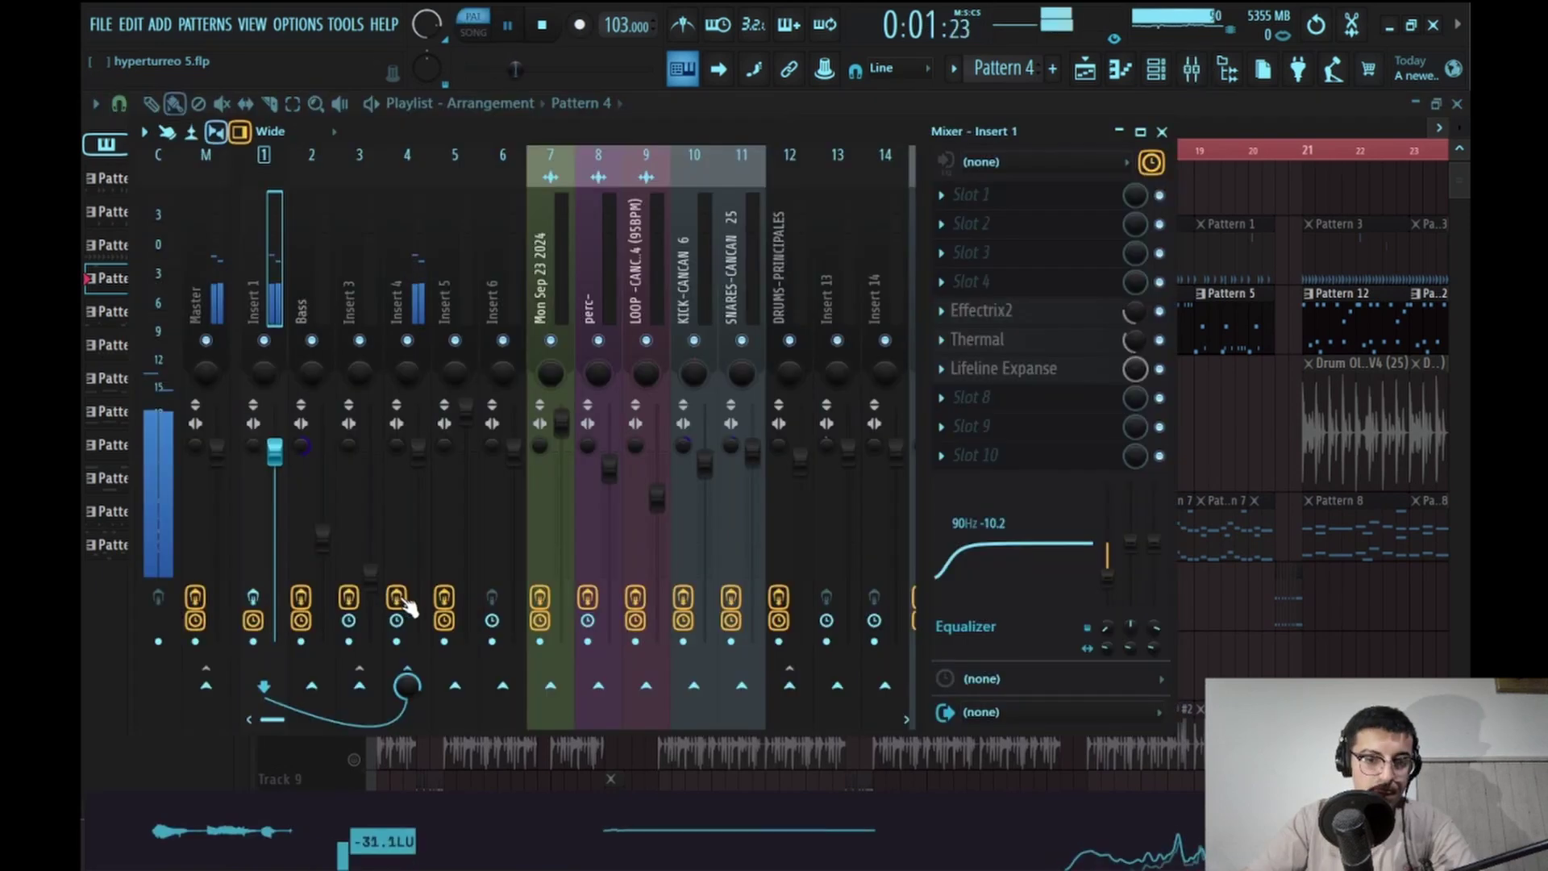
{"action": "left_click", "coordinate": [396, 597]}
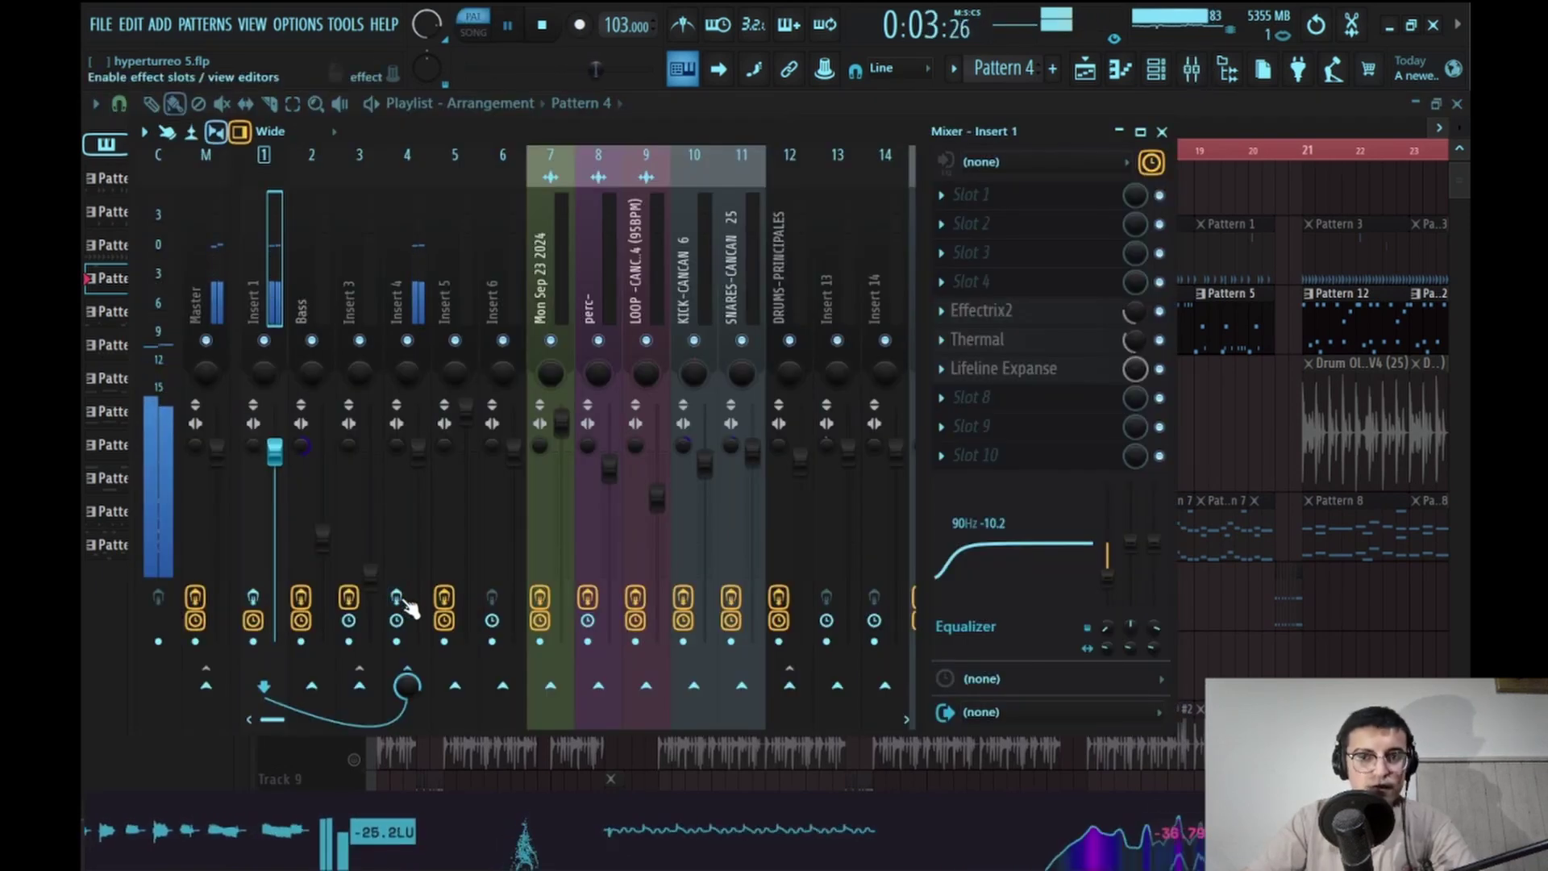
{"action": "key", "text": "space"}
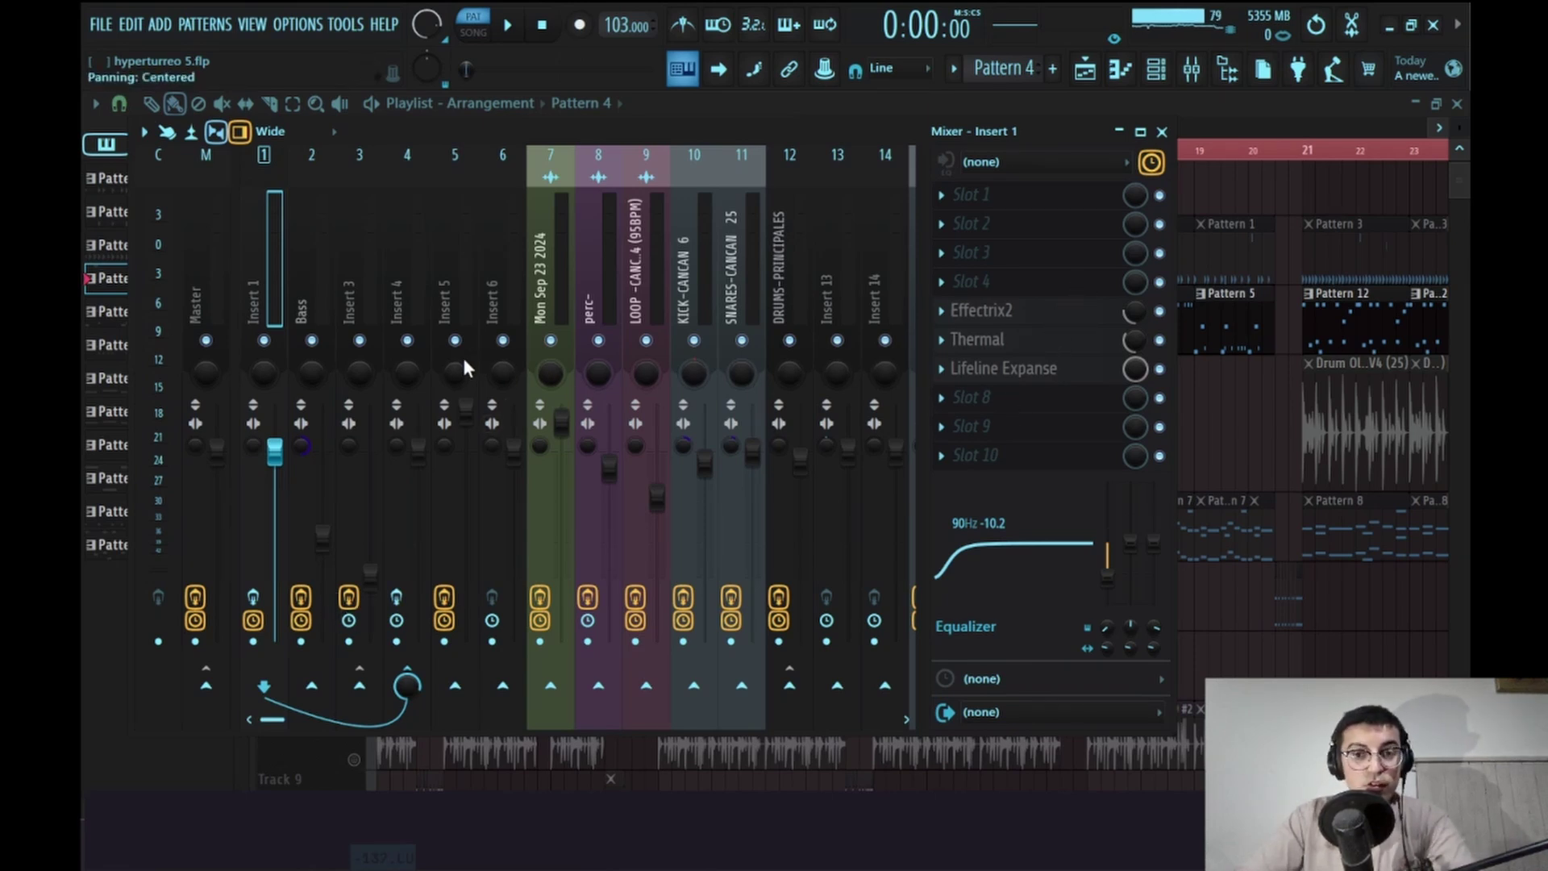
Show Insert 4's effects, re-enable the effects on Insert 1, and audition Pattern 4 with the mixer closed
{"action": "left_click", "coordinate": [427, 291]}
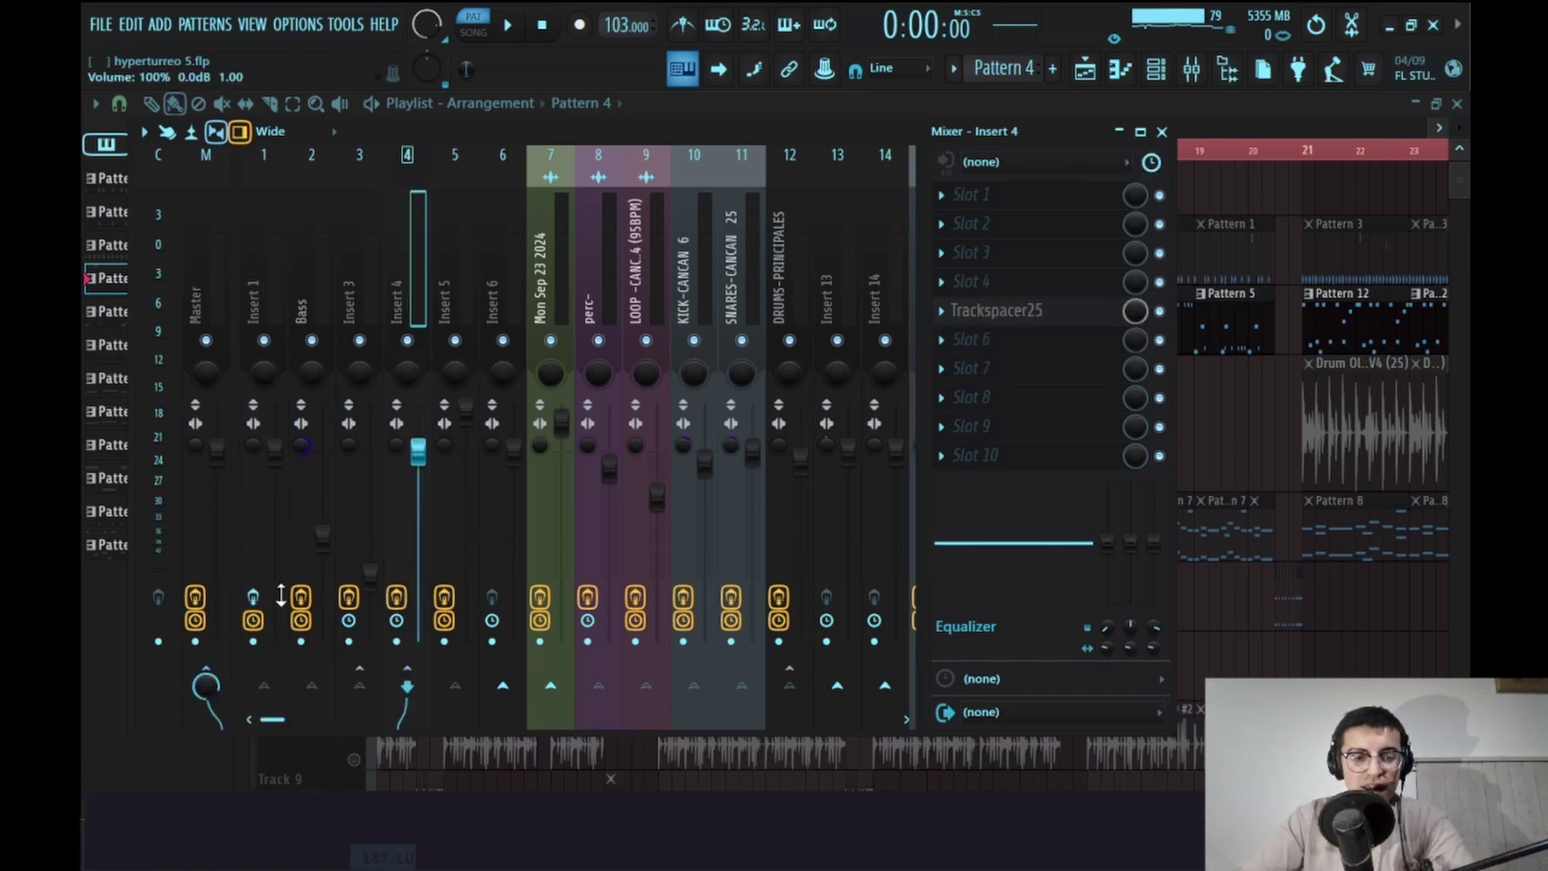
{"action": "left_click", "coordinate": [252, 597]}
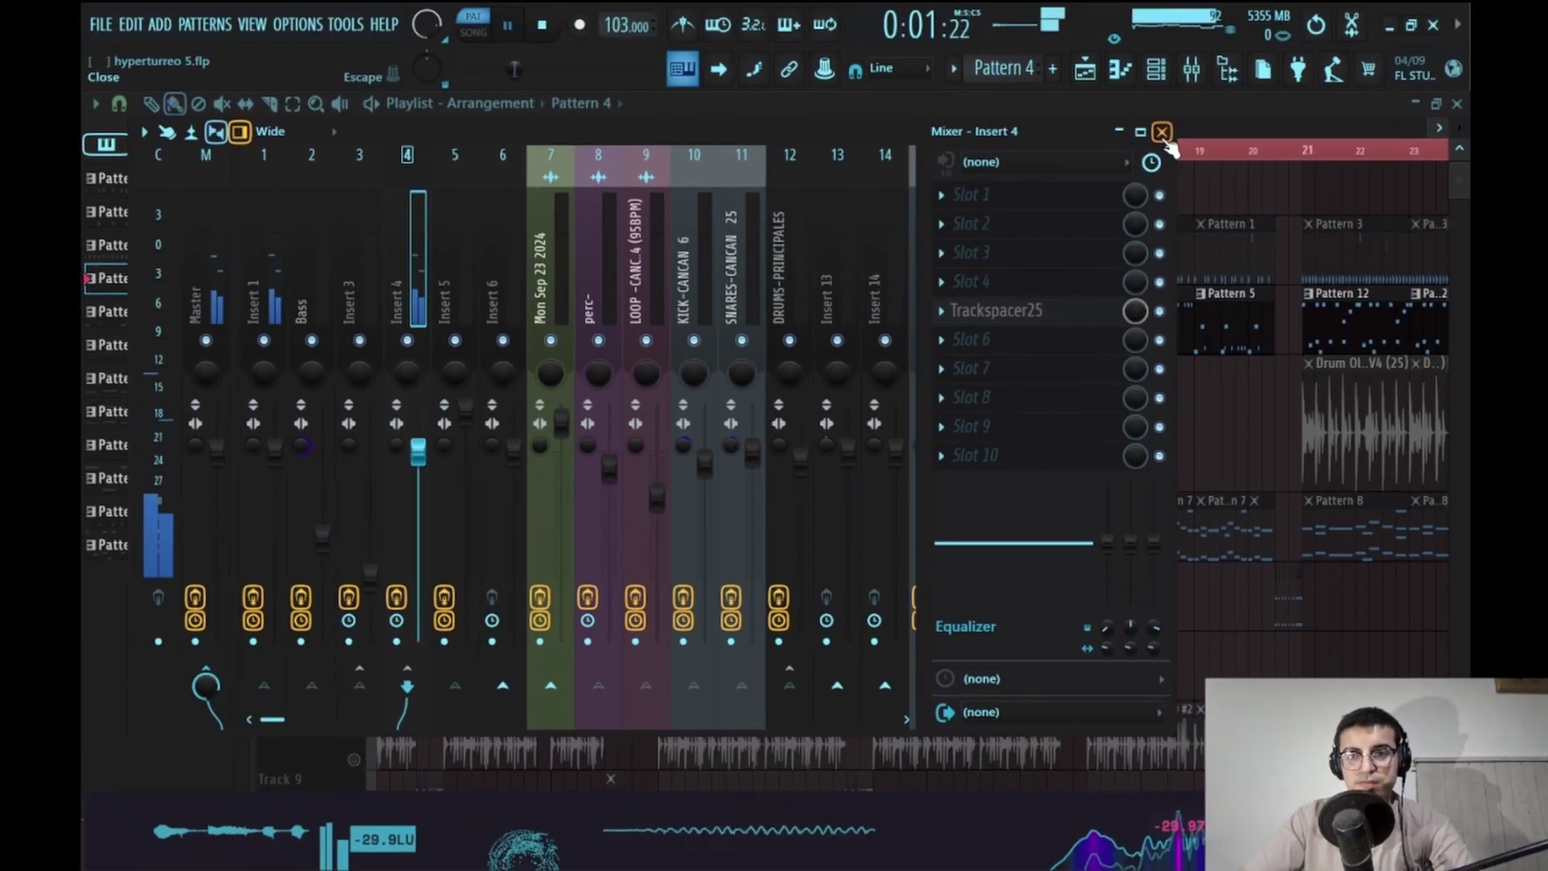
{"action": "key", "text": "F9"}
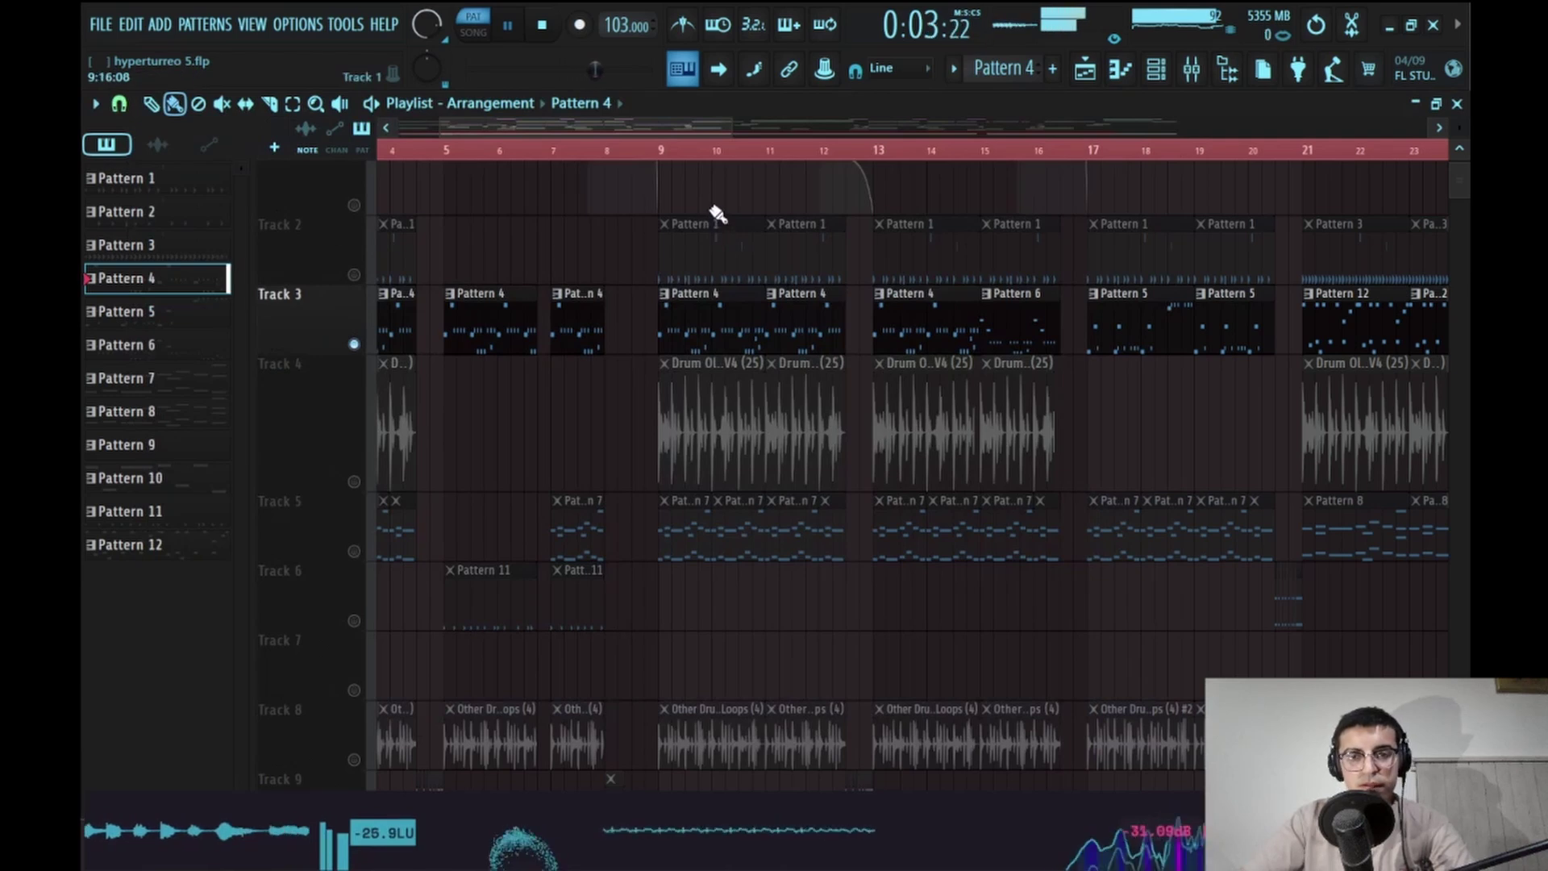
{"action": "key", "text": "space"}
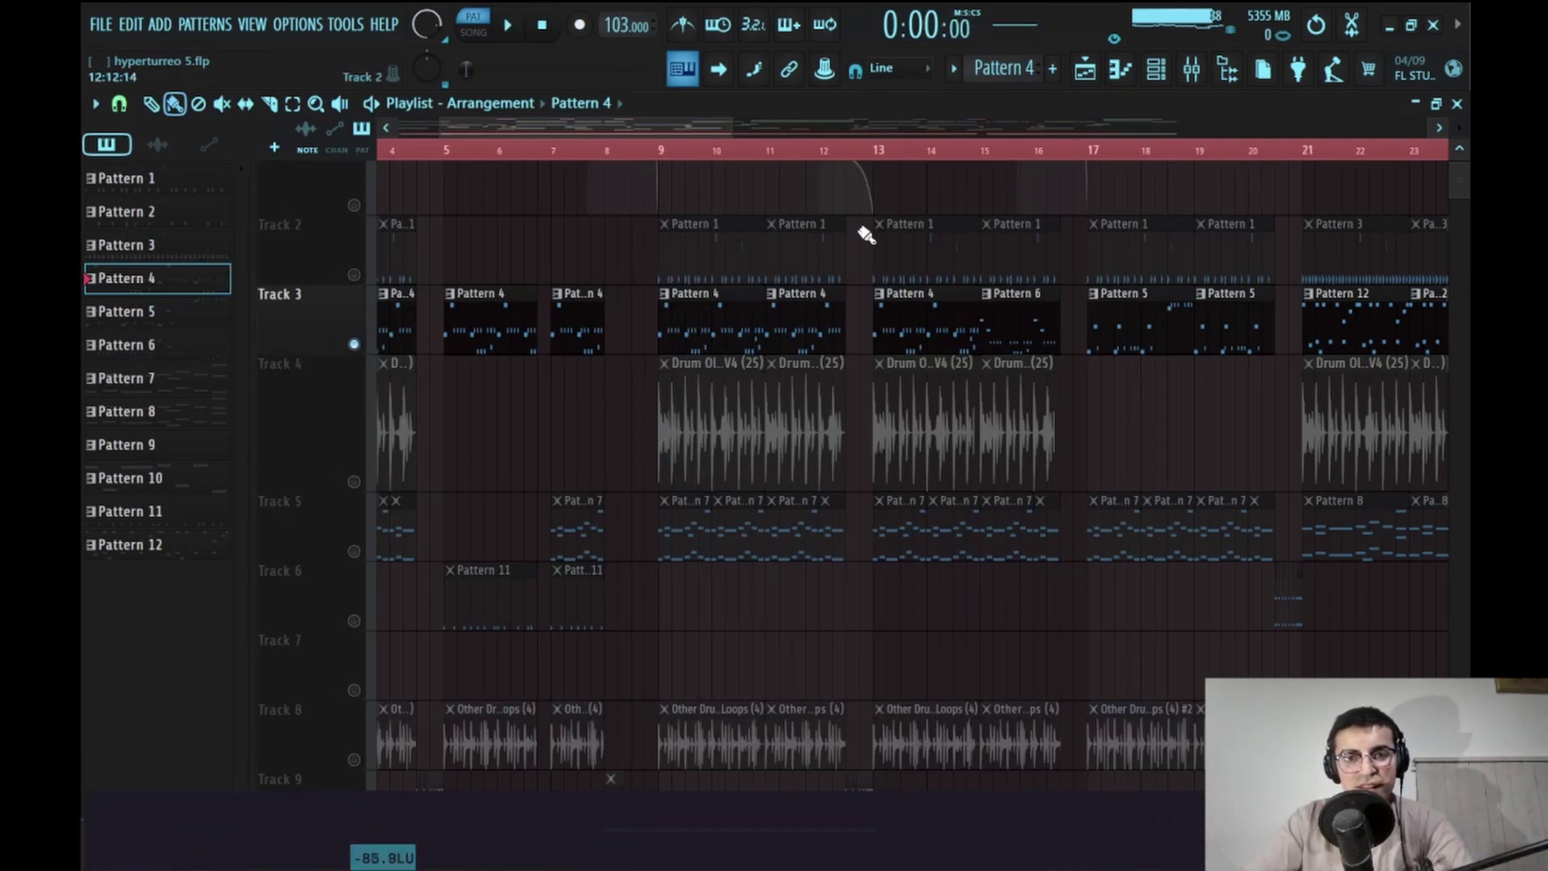
Solo Track 4 in the playlist to isolate the Drum Old Schold loop
{"action": "scroll", "coordinate": [725, 226], "scroll_direction": "up", "scroll_amount": 5}
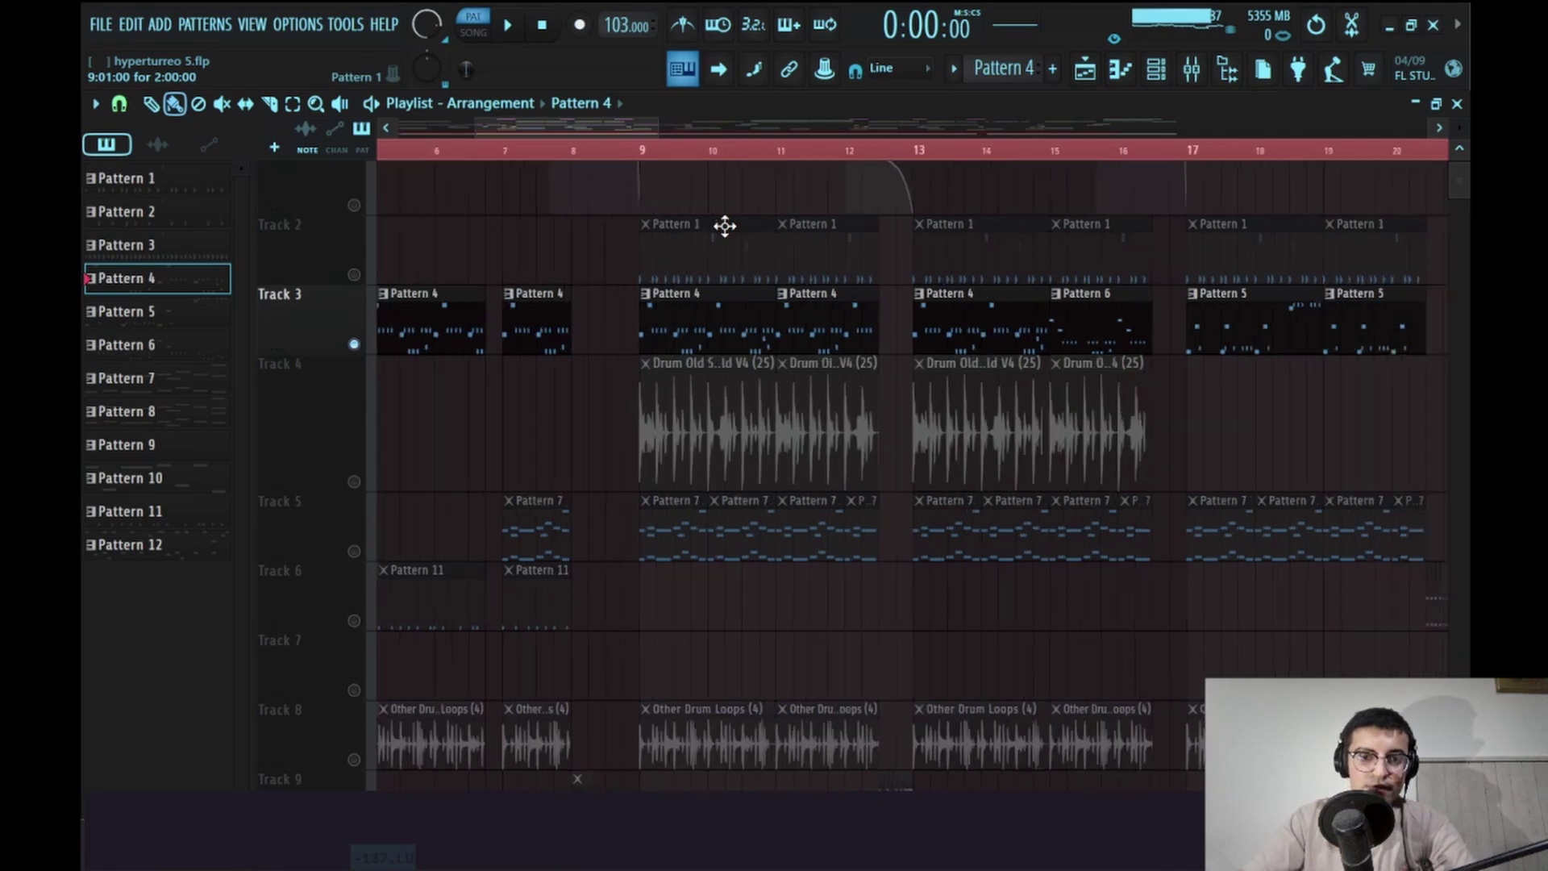
{"action": "scroll", "coordinate": [712, 231], "scroll_direction": "up", "scroll_amount": 2}
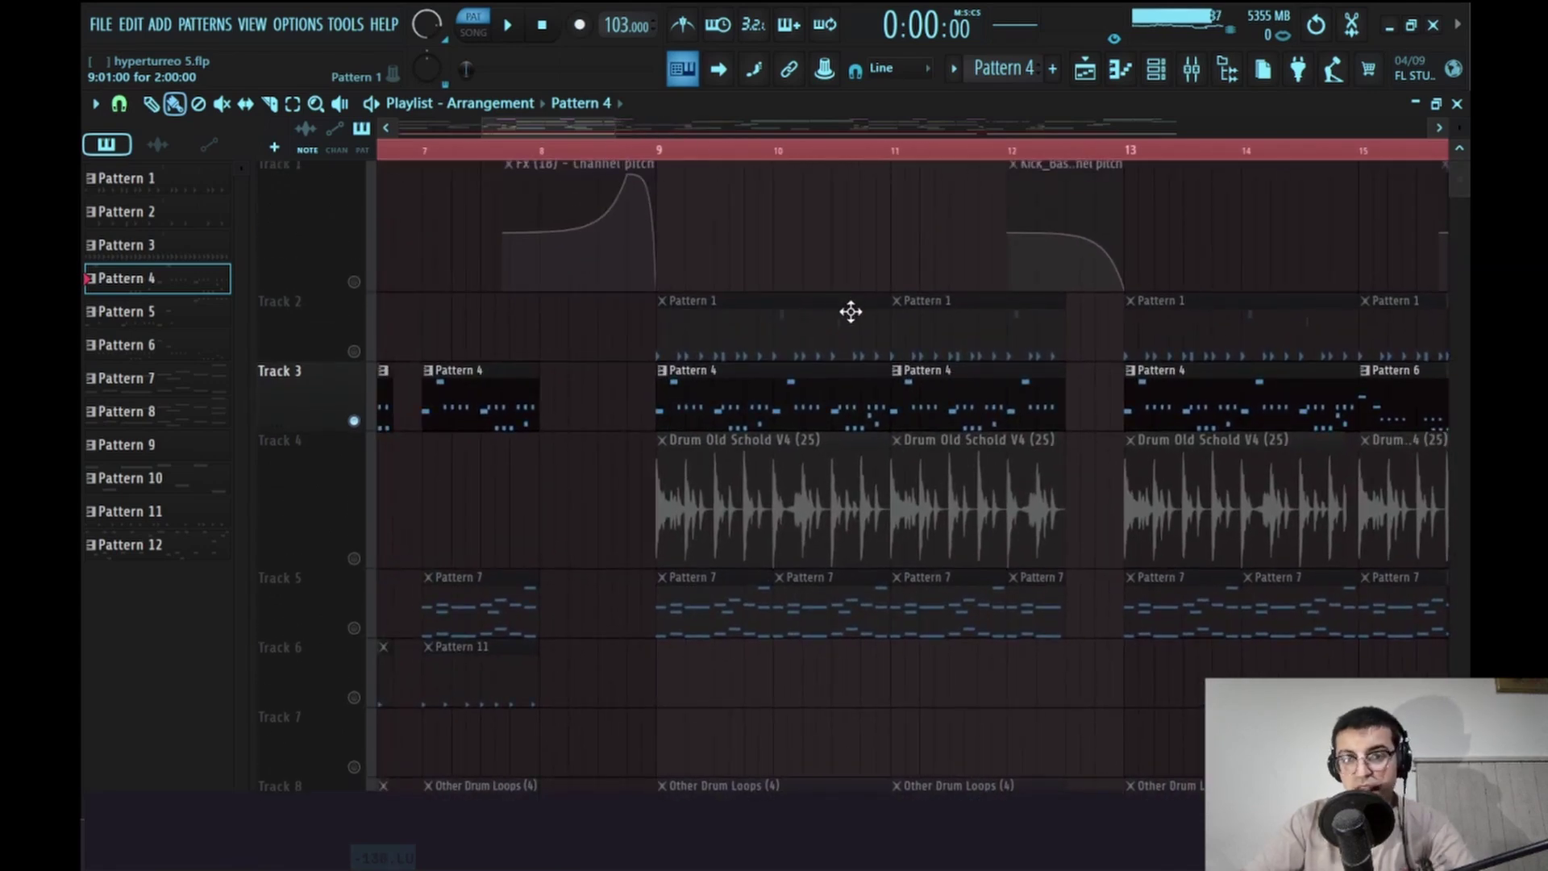
{"action": "scroll", "coordinate": [791, 294], "scroll_direction": "up", "scroll_amount": 2}
{"action": "scroll", "coordinate": [1070, 325], "scroll_direction": "down", "scroll_amount": 1}
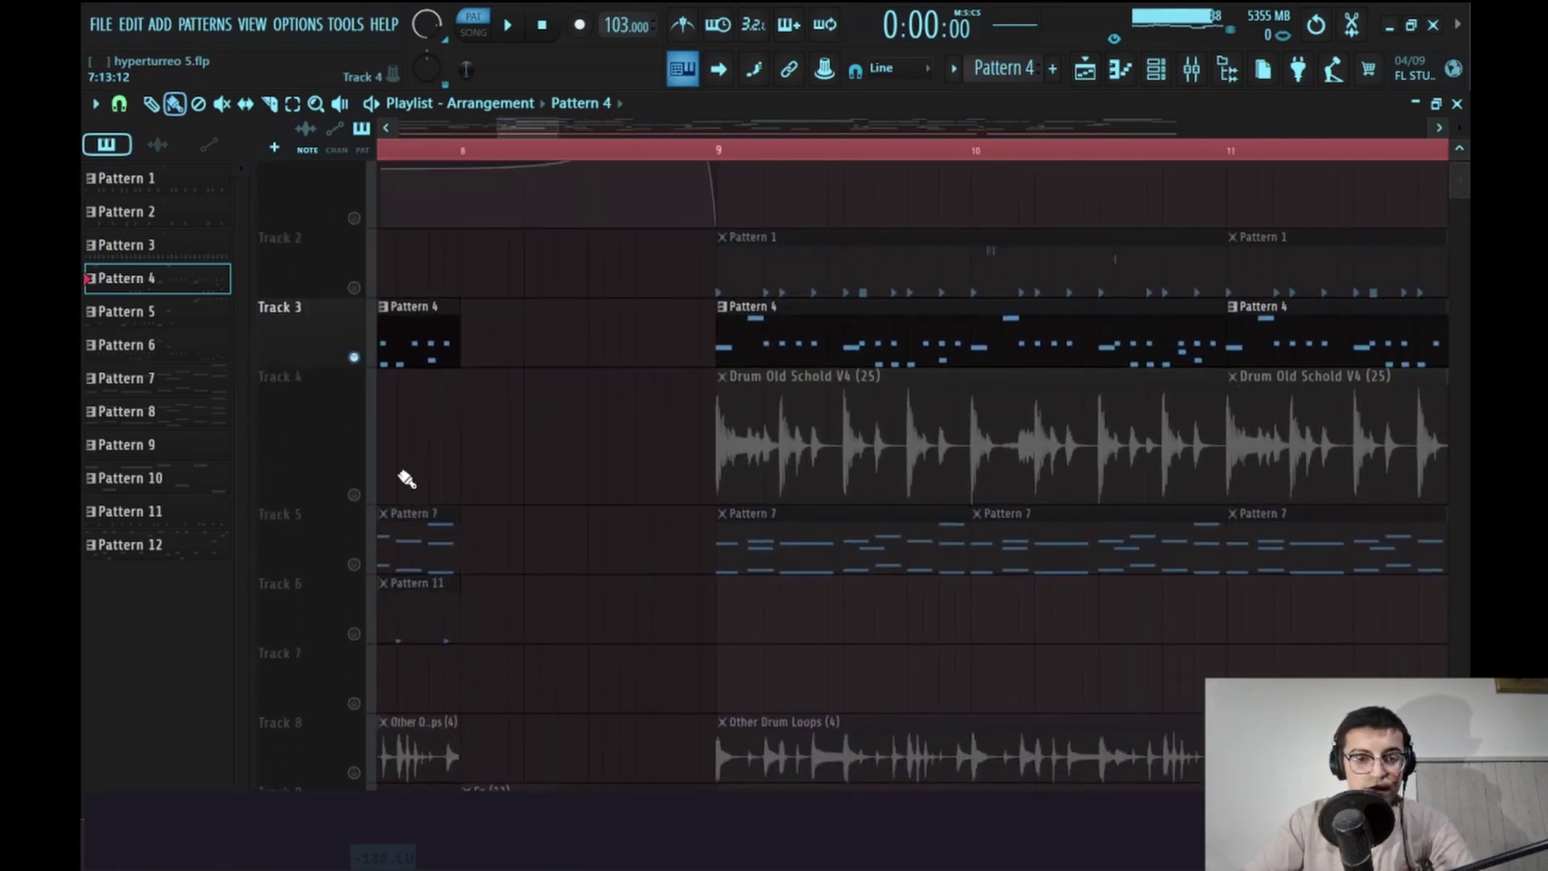
{"action": "right_click", "coordinate": [360, 498]}
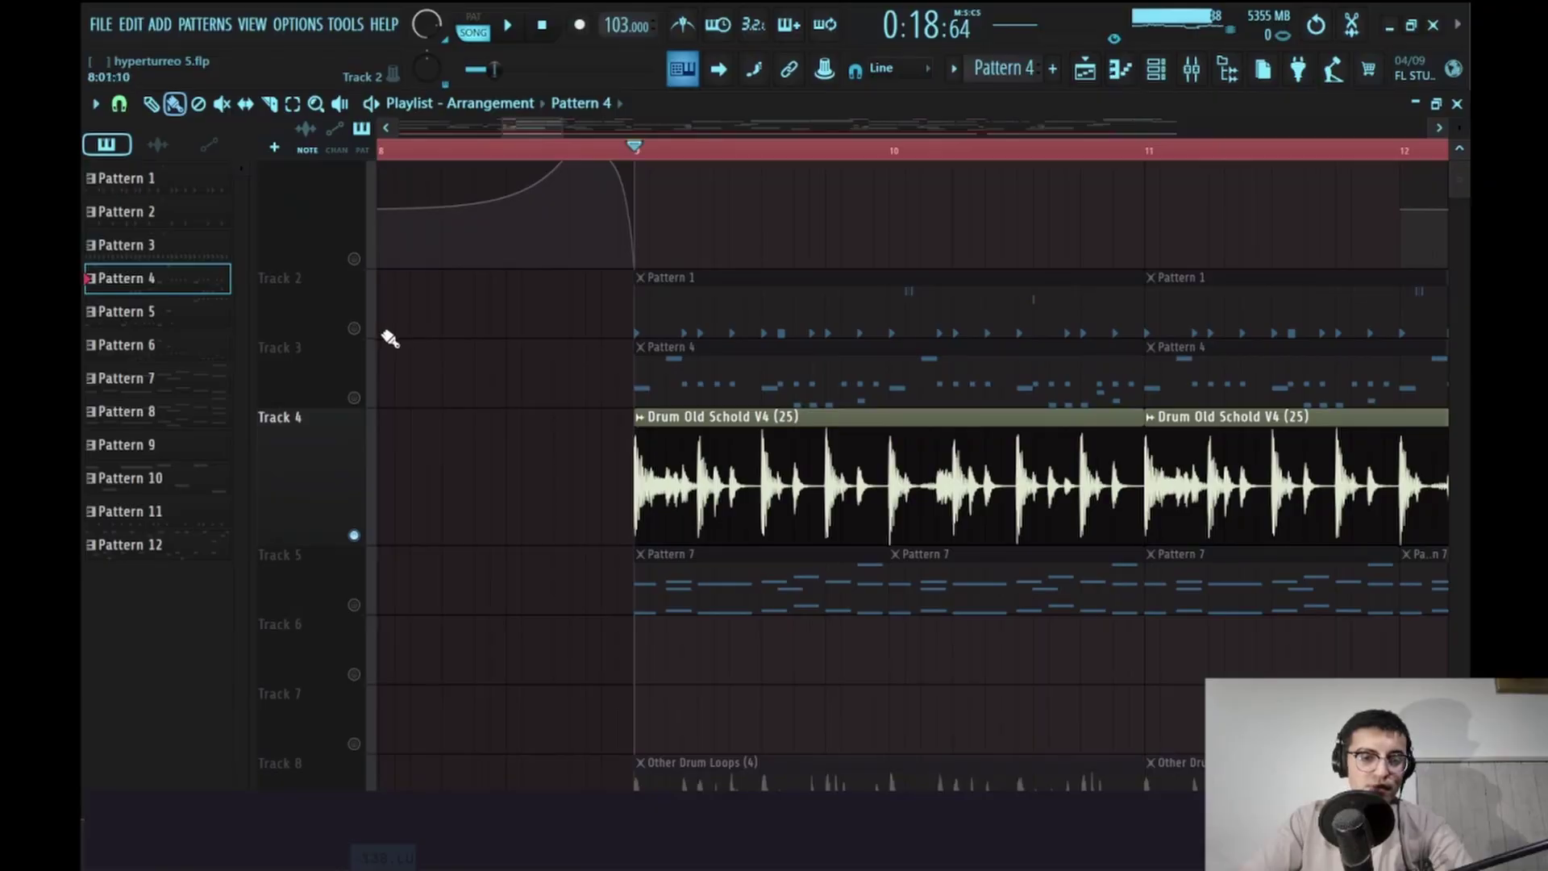
Isolate Track 2 and Track 5 and play Pattern 1 together with Pattern 7 from bar 9
{"action": "left_click", "coordinate": [369, 333]}
{"action": "left_click", "coordinate": [353, 604]}
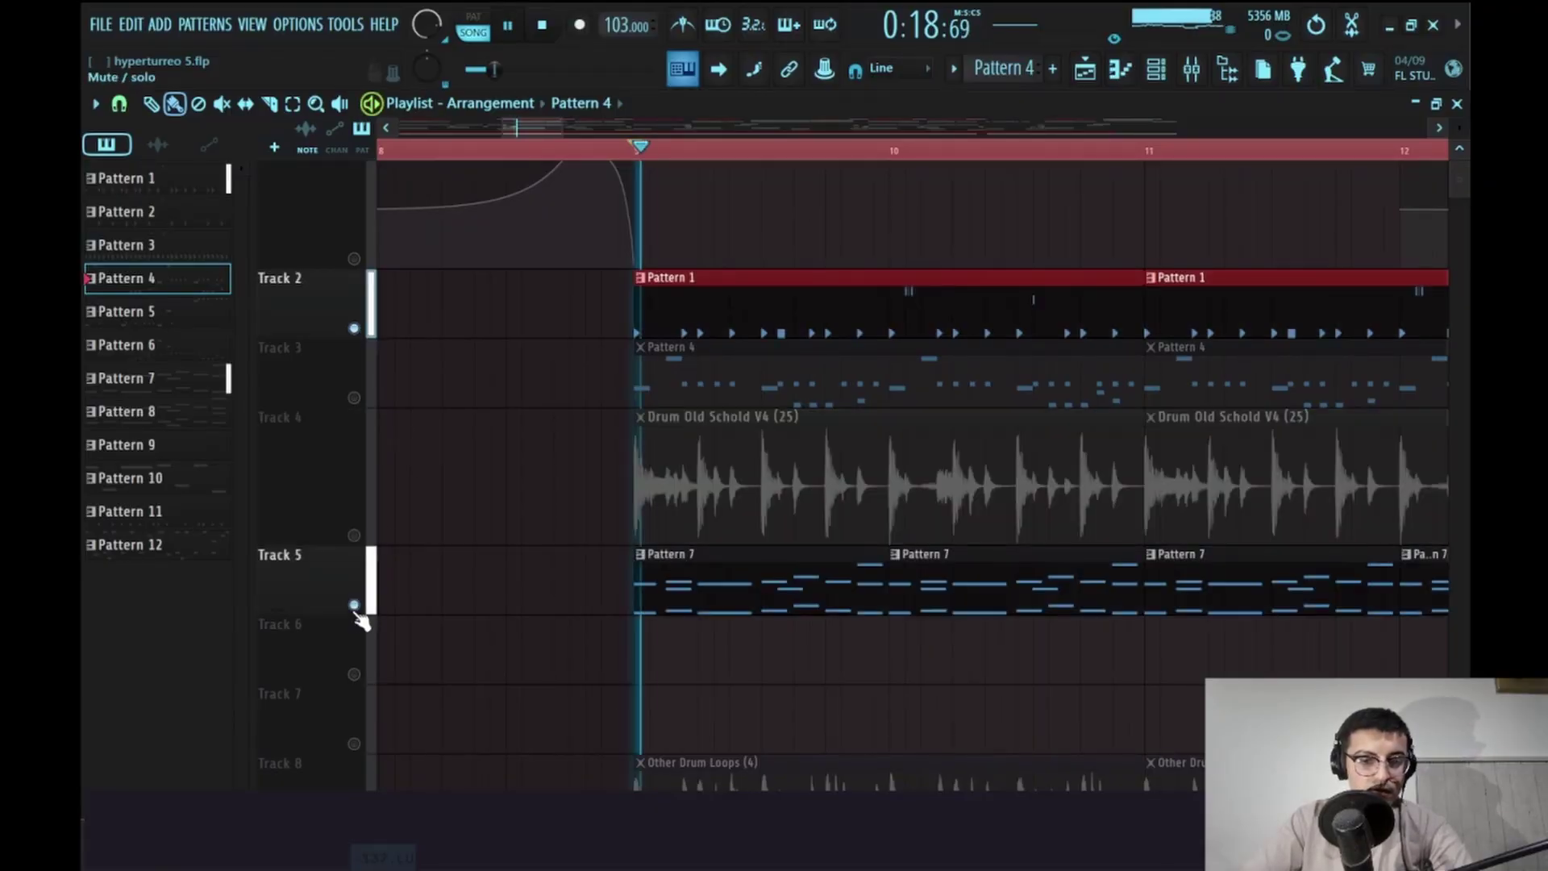
{"action": "key", "text": "space"}
{"action": "scroll", "coordinate": [508, 526], "scroll_direction": "down", "scroll_amount": 2}
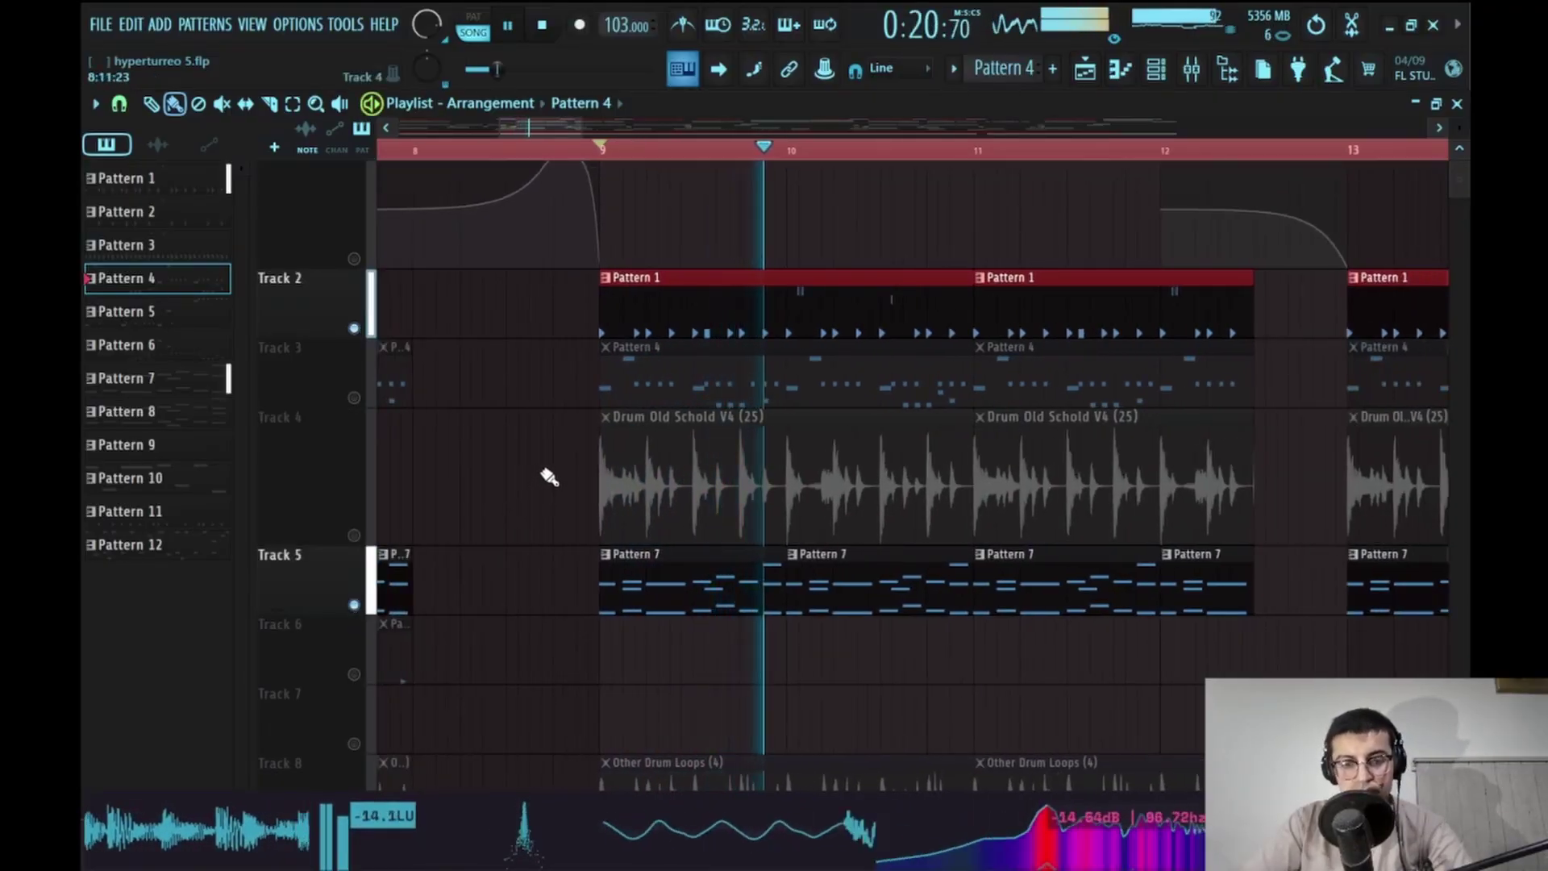
Unmute Track 4 and Track 8 alongside Track 2 and Track 5, and play them together from bar 9
{"action": "key", "text": "space"}
{"action": "left_click", "coordinate": [354, 535]}
{"action": "scroll", "coordinate": [373, 542], "scroll_direction": "down", "scroll_amount": 5}
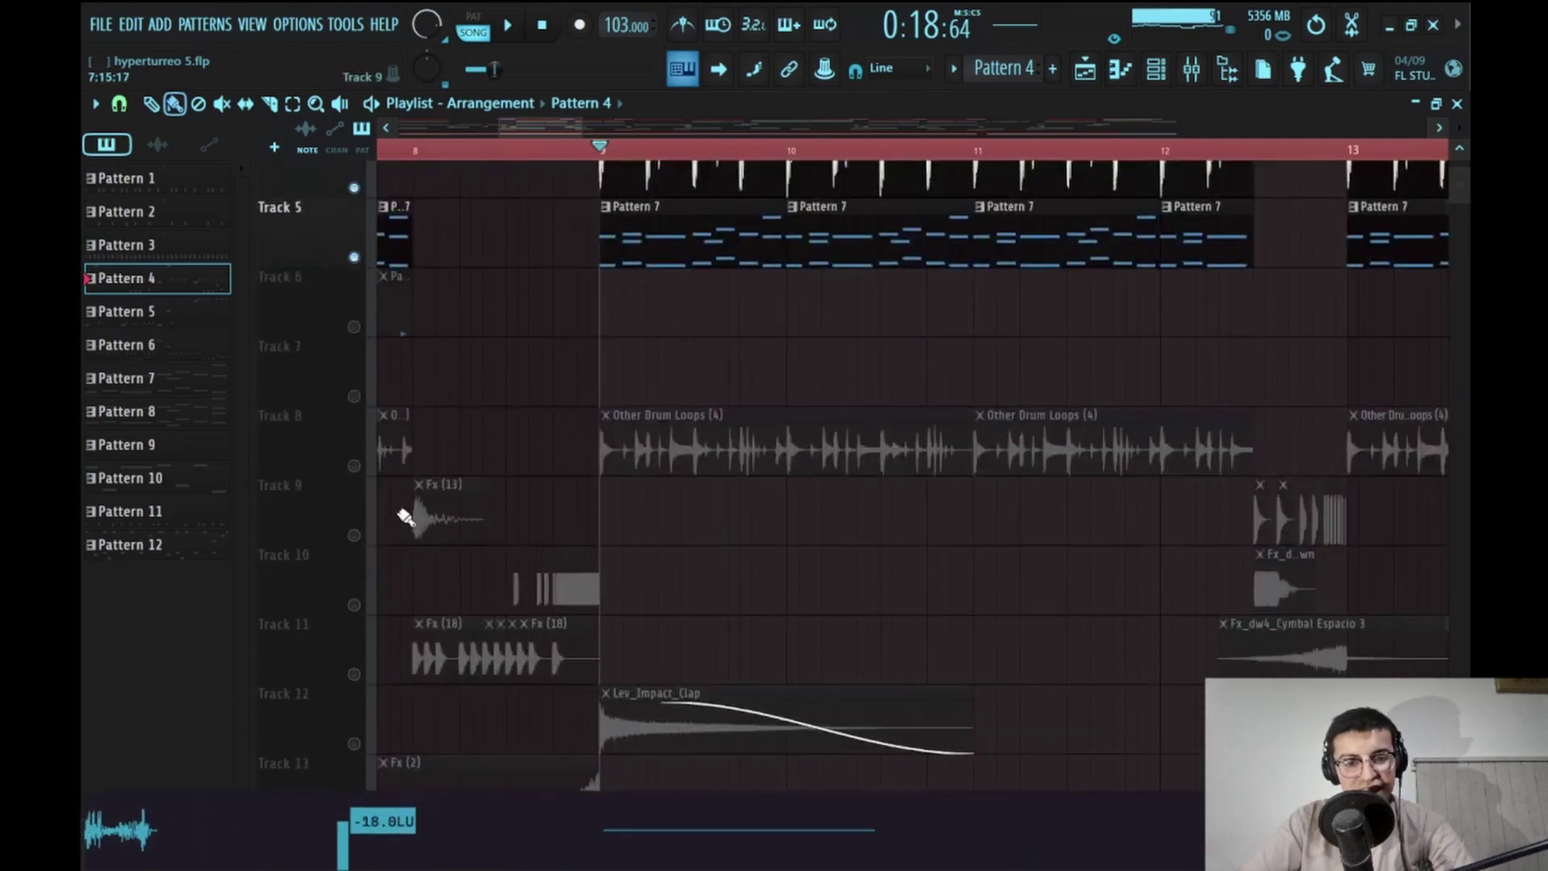
{"action": "left_click", "coordinate": [354, 459]}
{"action": "key", "text": "space"}
{"action": "scroll", "coordinate": [711, 460], "scroll_direction": "up", "scroll_amount": 4}
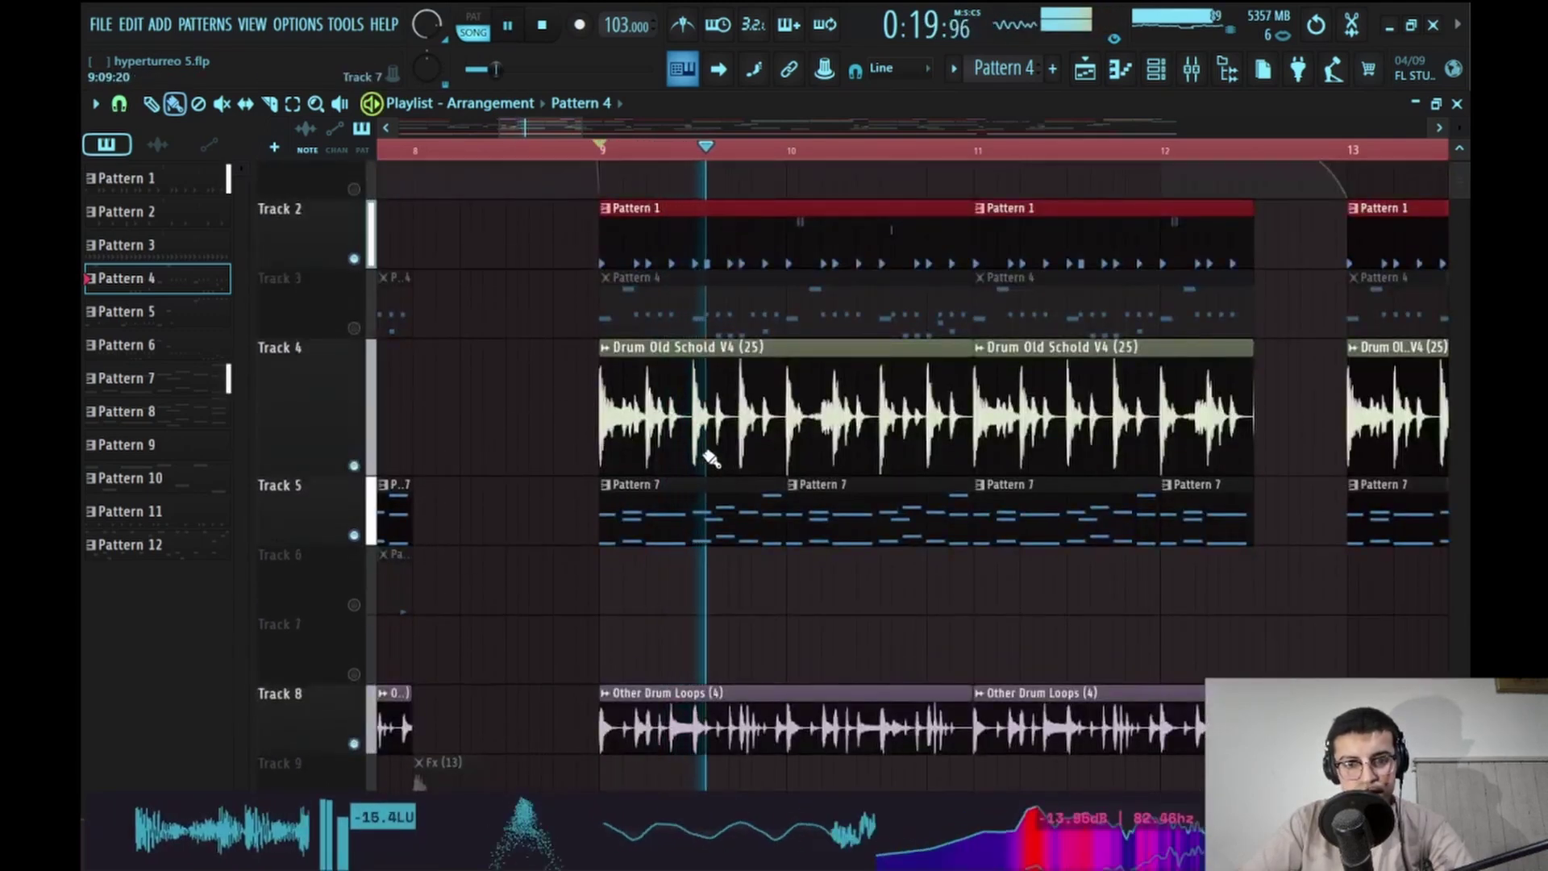
{"action": "left_click_drag", "start_coordinate": [960, 536], "coordinate": [824, 548]}
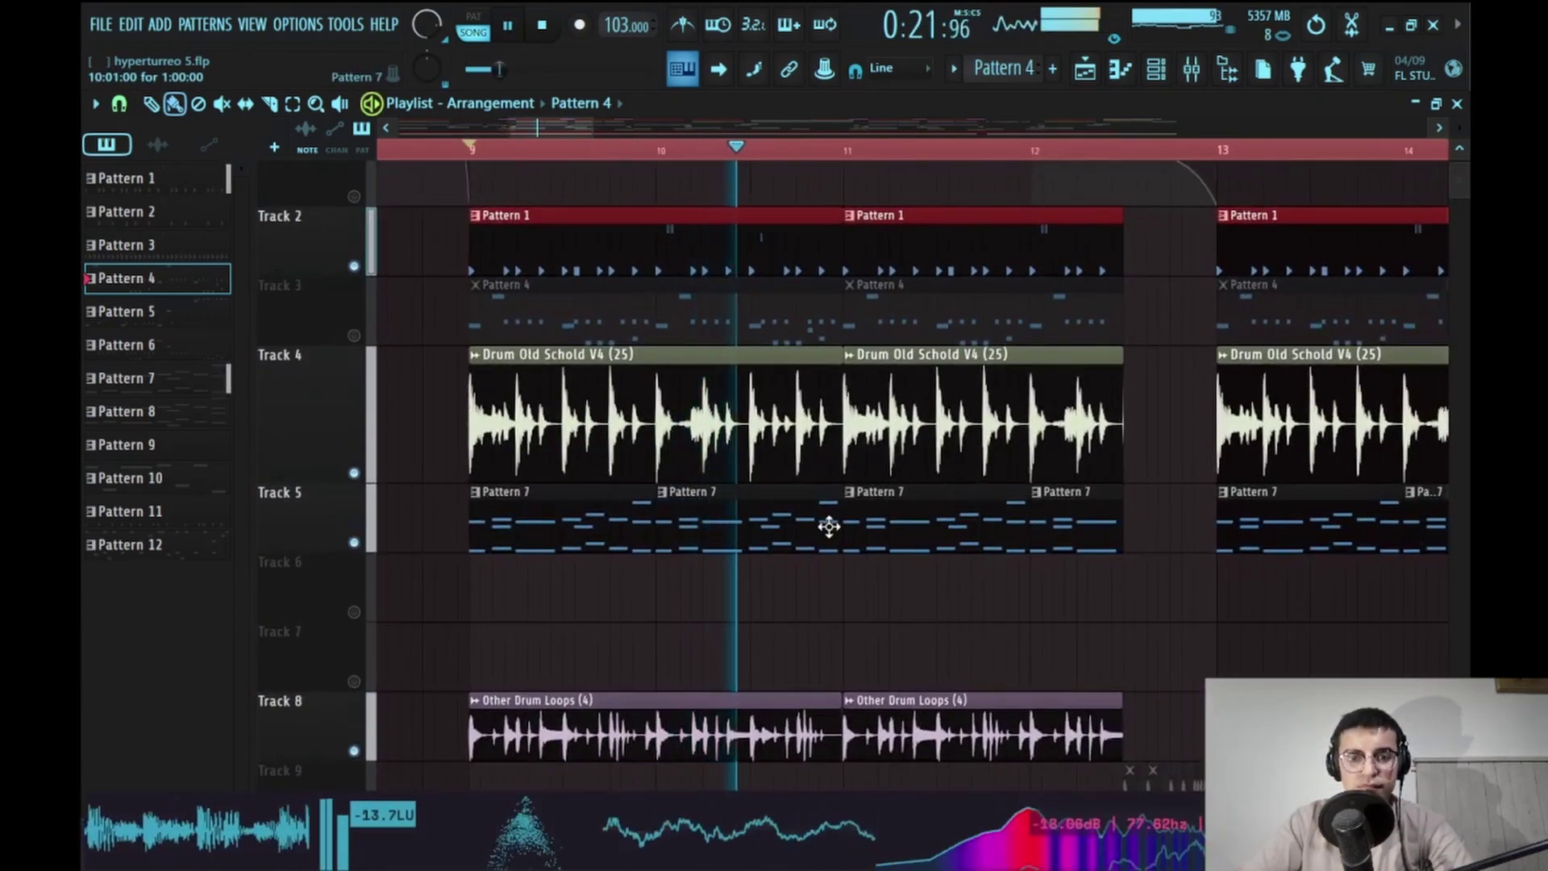
{"action": "scroll", "coordinate": [824, 548], "scroll_direction": "down", "scroll_amount": 3}
{"action": "key", "text": "space"}
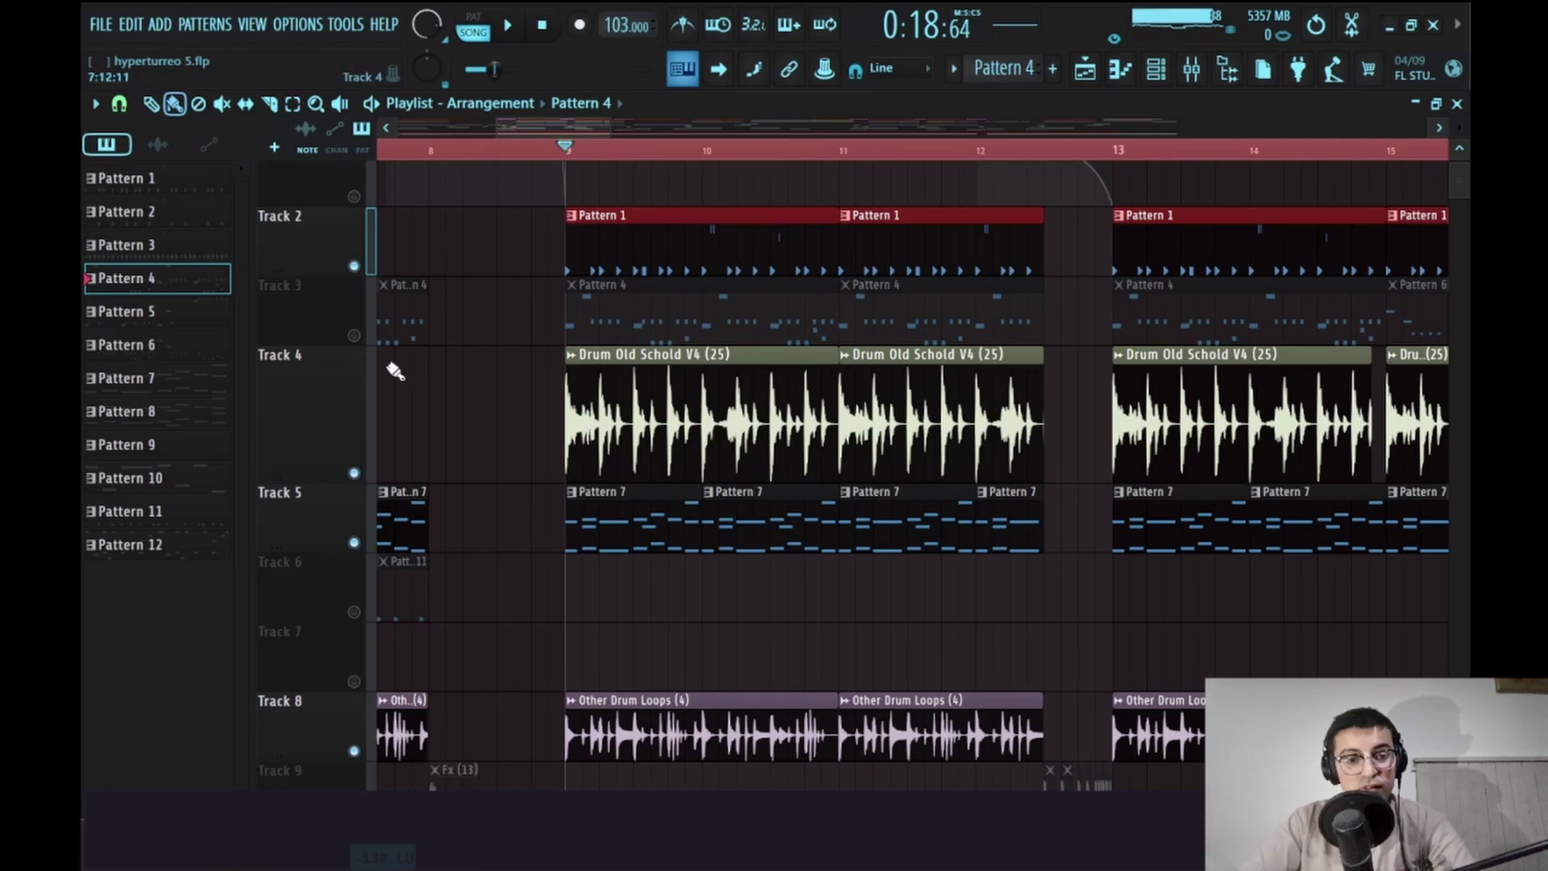
Solo Track 2 and play Pattern 1 on its own from bar 9
{"action": "left_click_drag", "start_coordinate": [373, 282], "coordinate": [369, 277]}
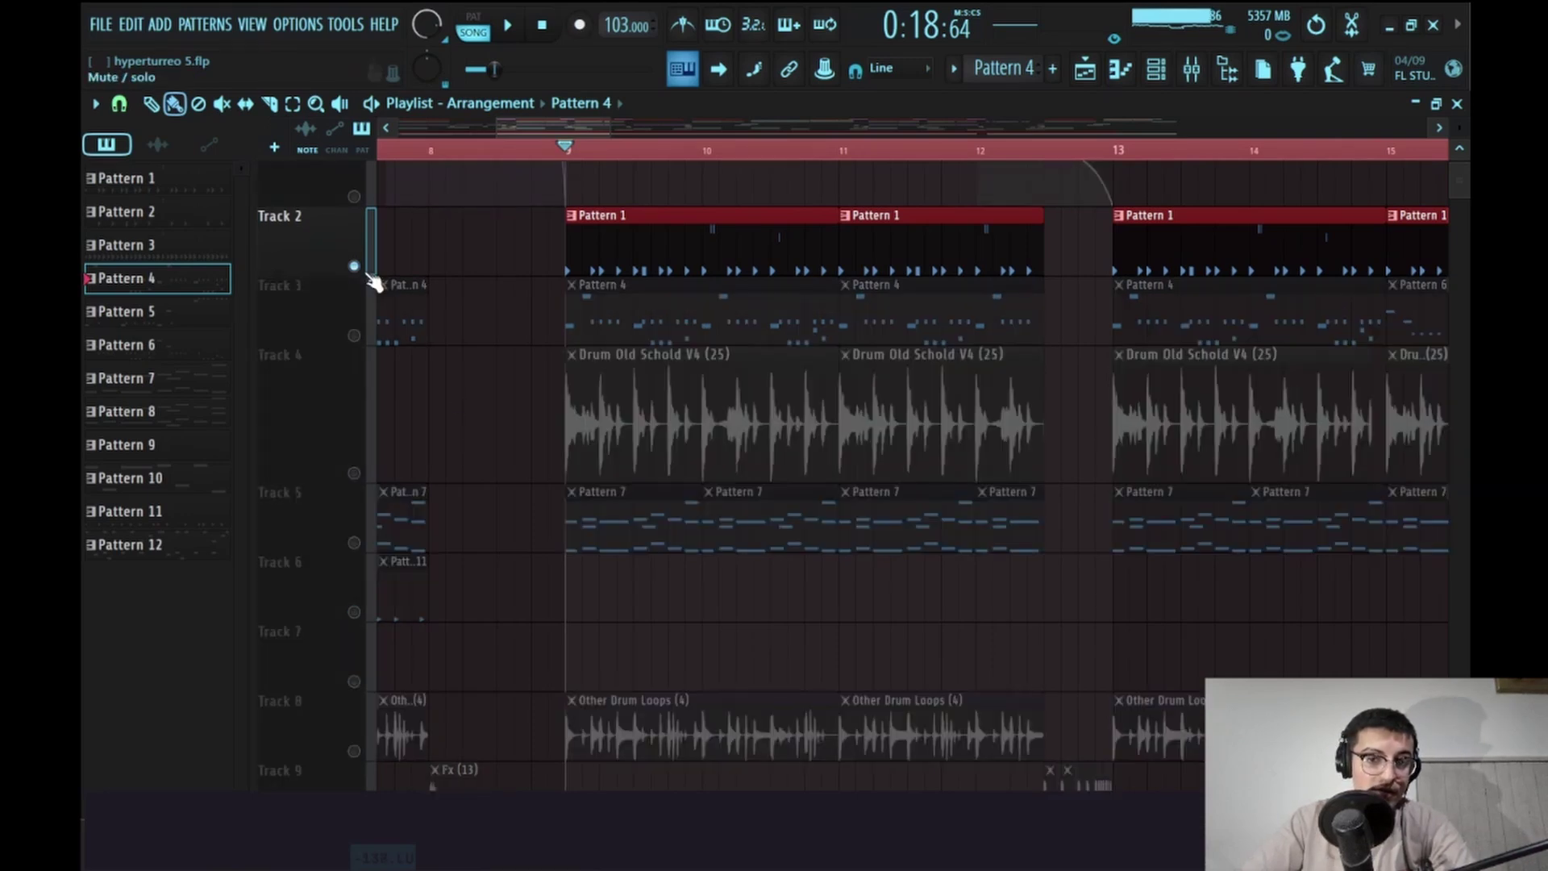
{"action": "scroll", "coordinate": [501, 337], "scroll_direction": "down", "scroll_amount": 5}
{"action": "scroll", "coordinate": [501, 336], "scroll_direction": "up", "scroll_amount": 5}
{"action": "scroll", "coordinate": [501, 337], "scroll_direction": "down", "scroll_amount": 1}
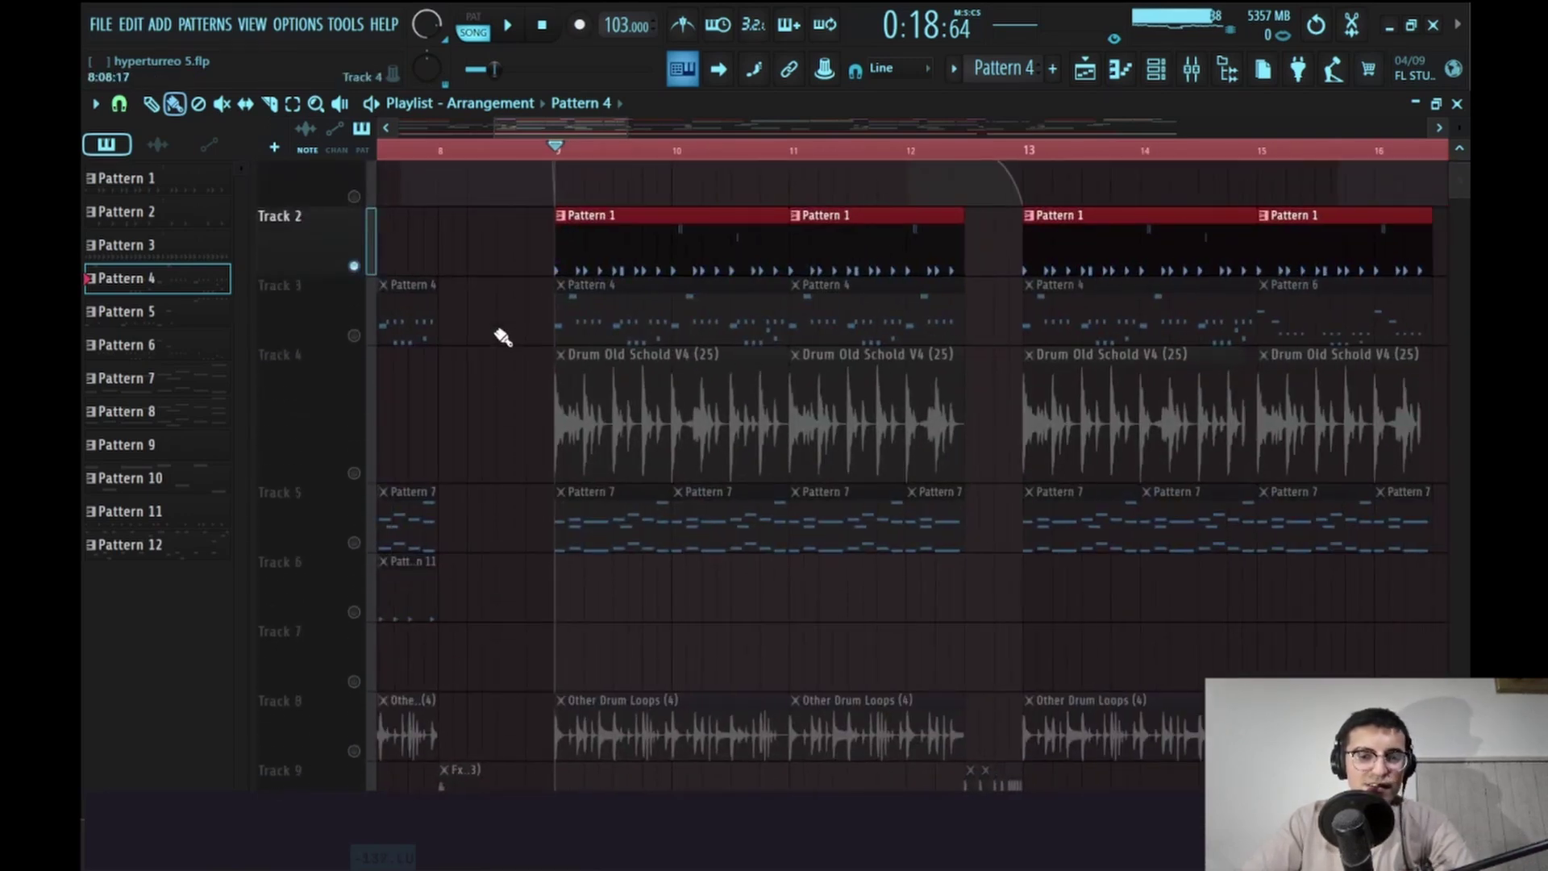
{"action": "key", "text": "space"}
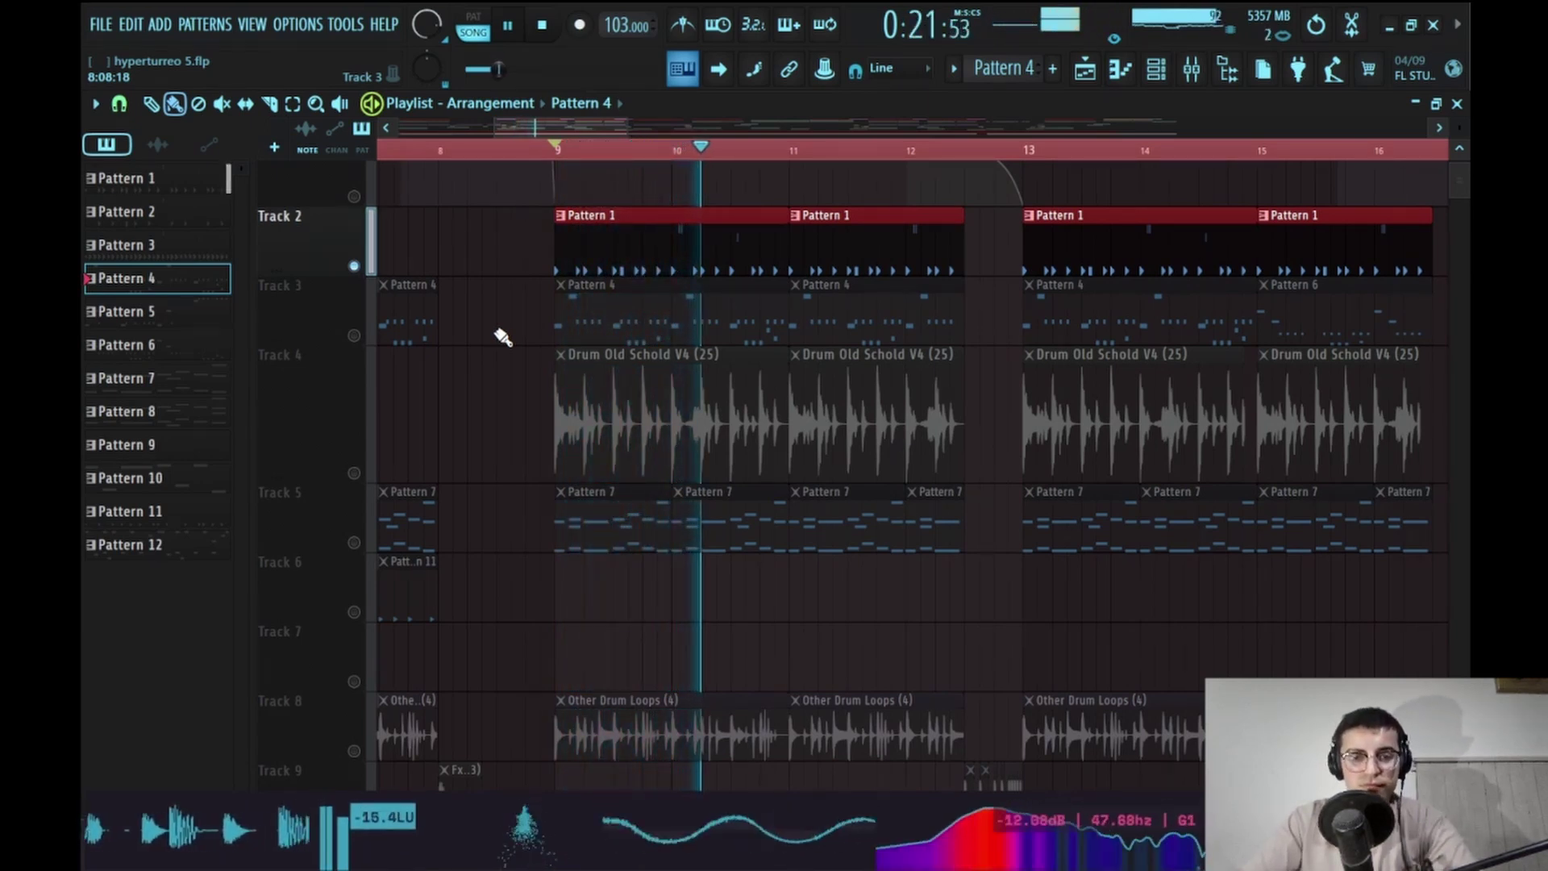
{"action": "key", "text": "space"}
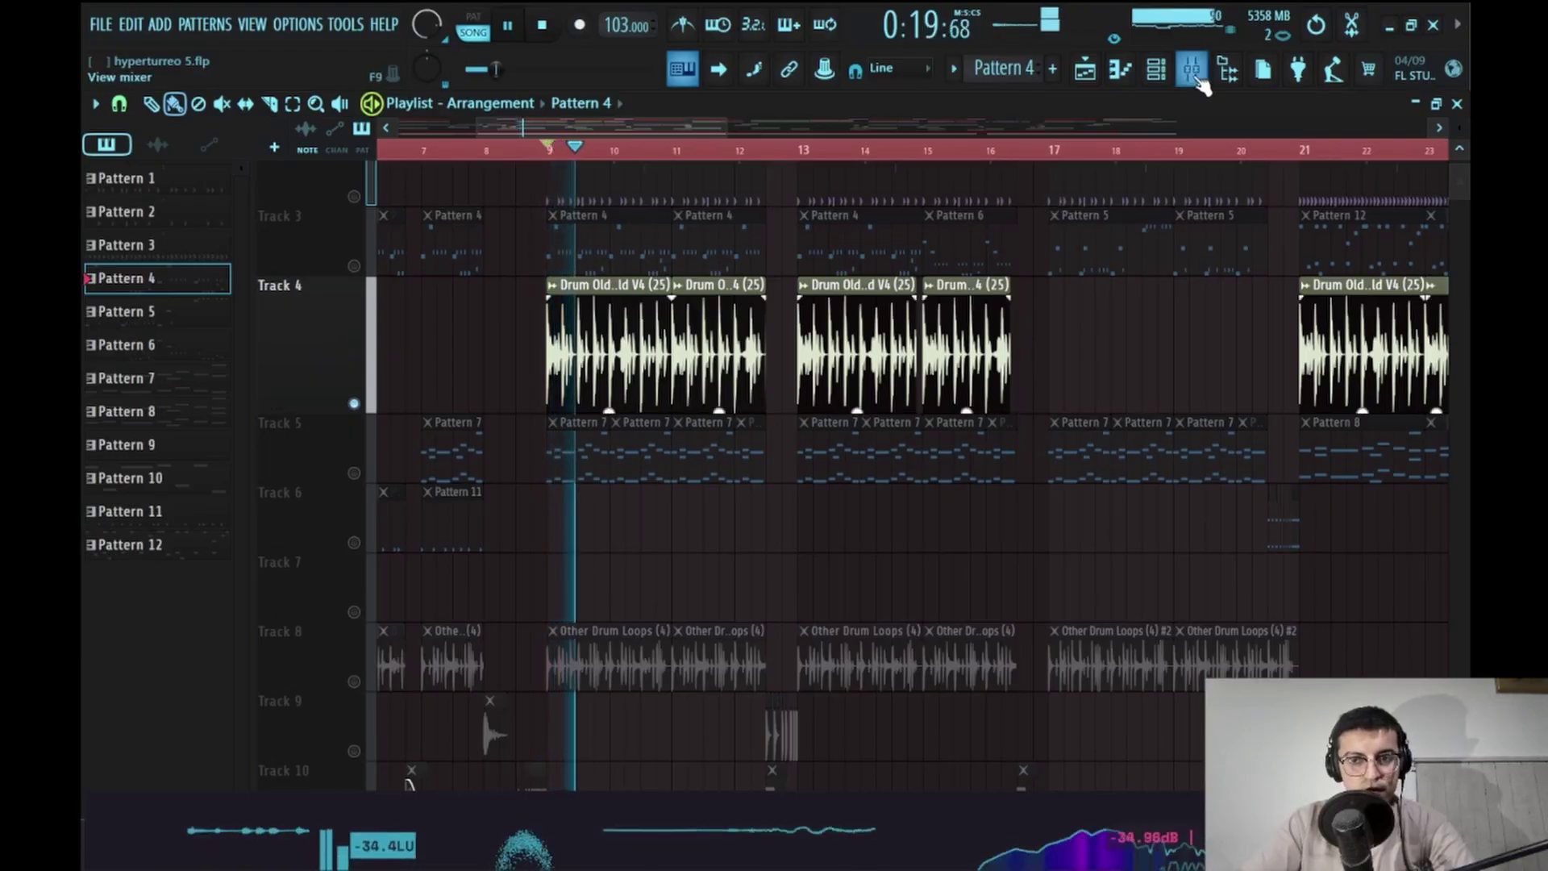
Check the mixer while the soloed Drum Old Schold loop plays, and add Track 8 to the playback
{"action": "left_click", "coordinate": [1194, 72]}
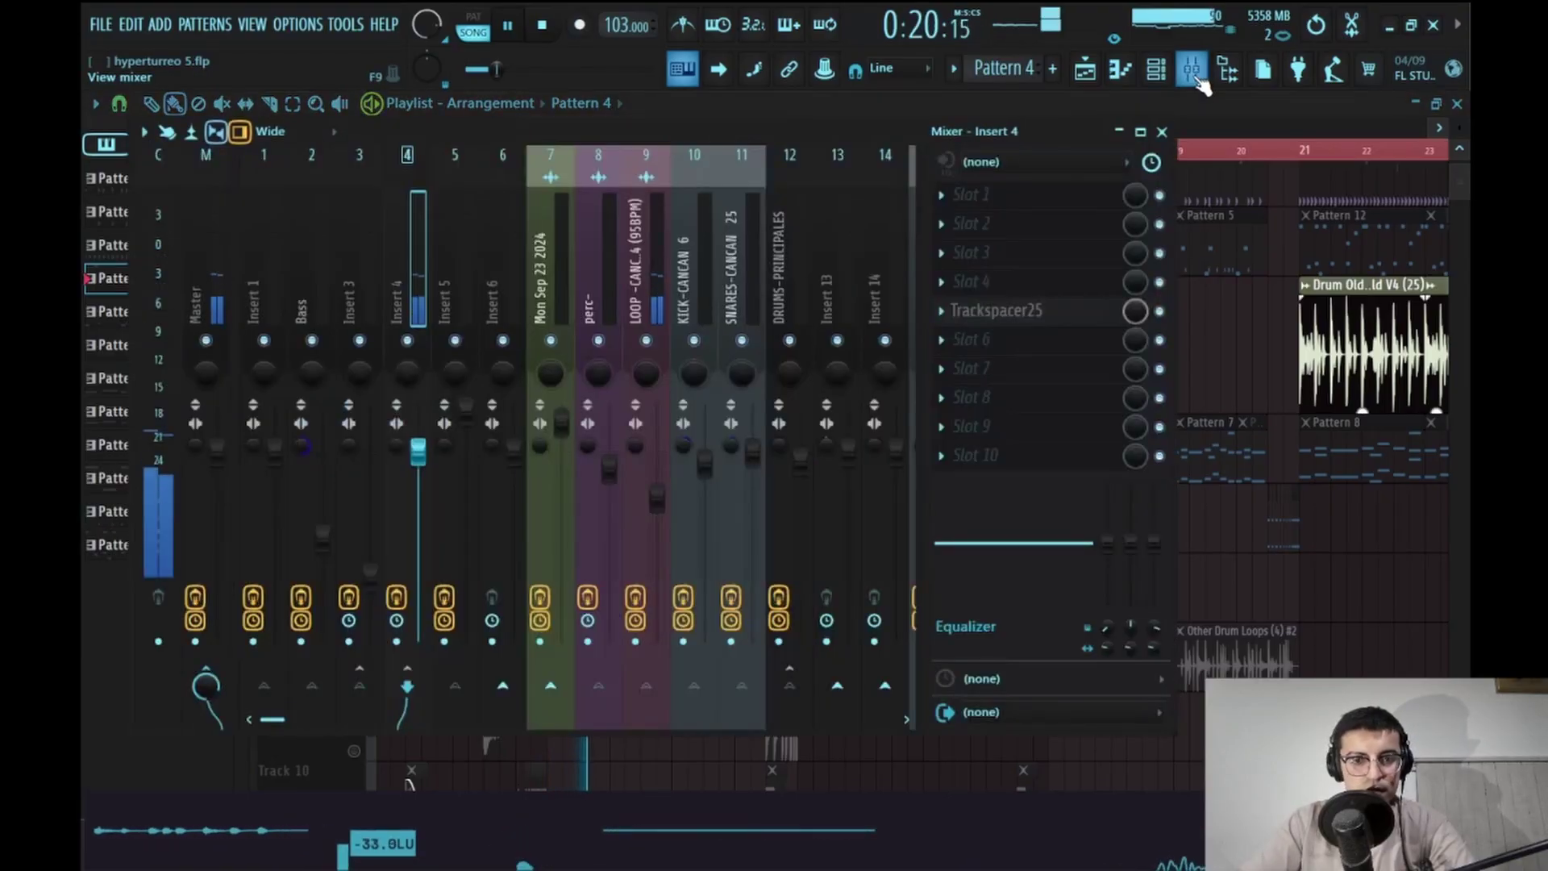
{"action": "left_click", "coordinate": [1193, 73]}
{"action": "left_click", "coordinate": [354, 682]}
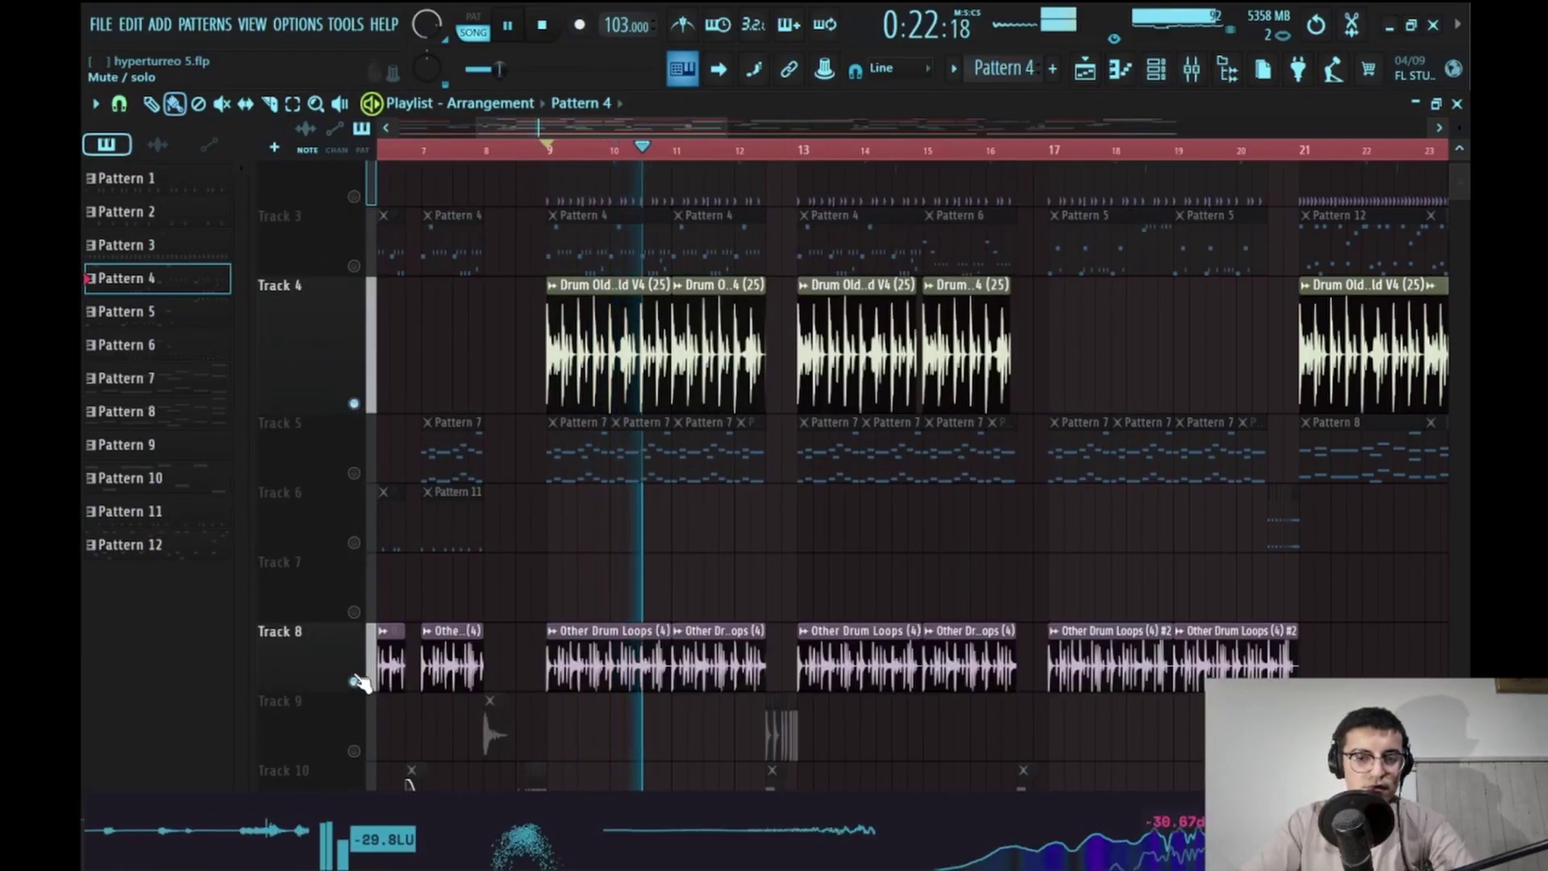
Bring back all playlist tracks and listen to the full section from bar 11 onward
{"action": "right_click", "coordinate": [360, 684]}
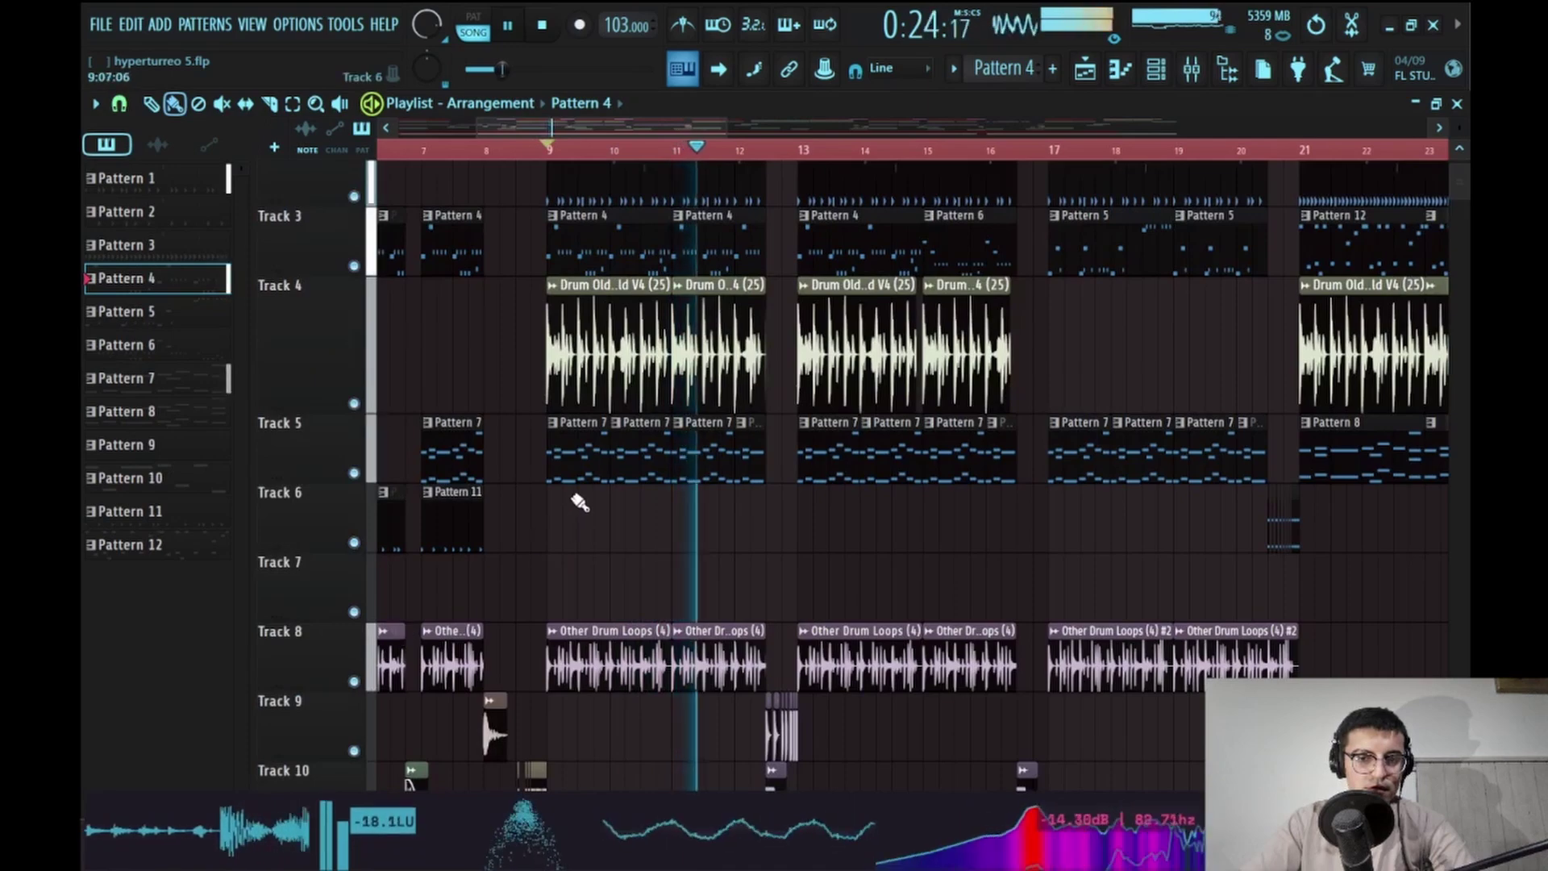
{"action": "scroll", "coordinate": [577, 500], "scroll_direction": "down", "scroll_amount": 2}
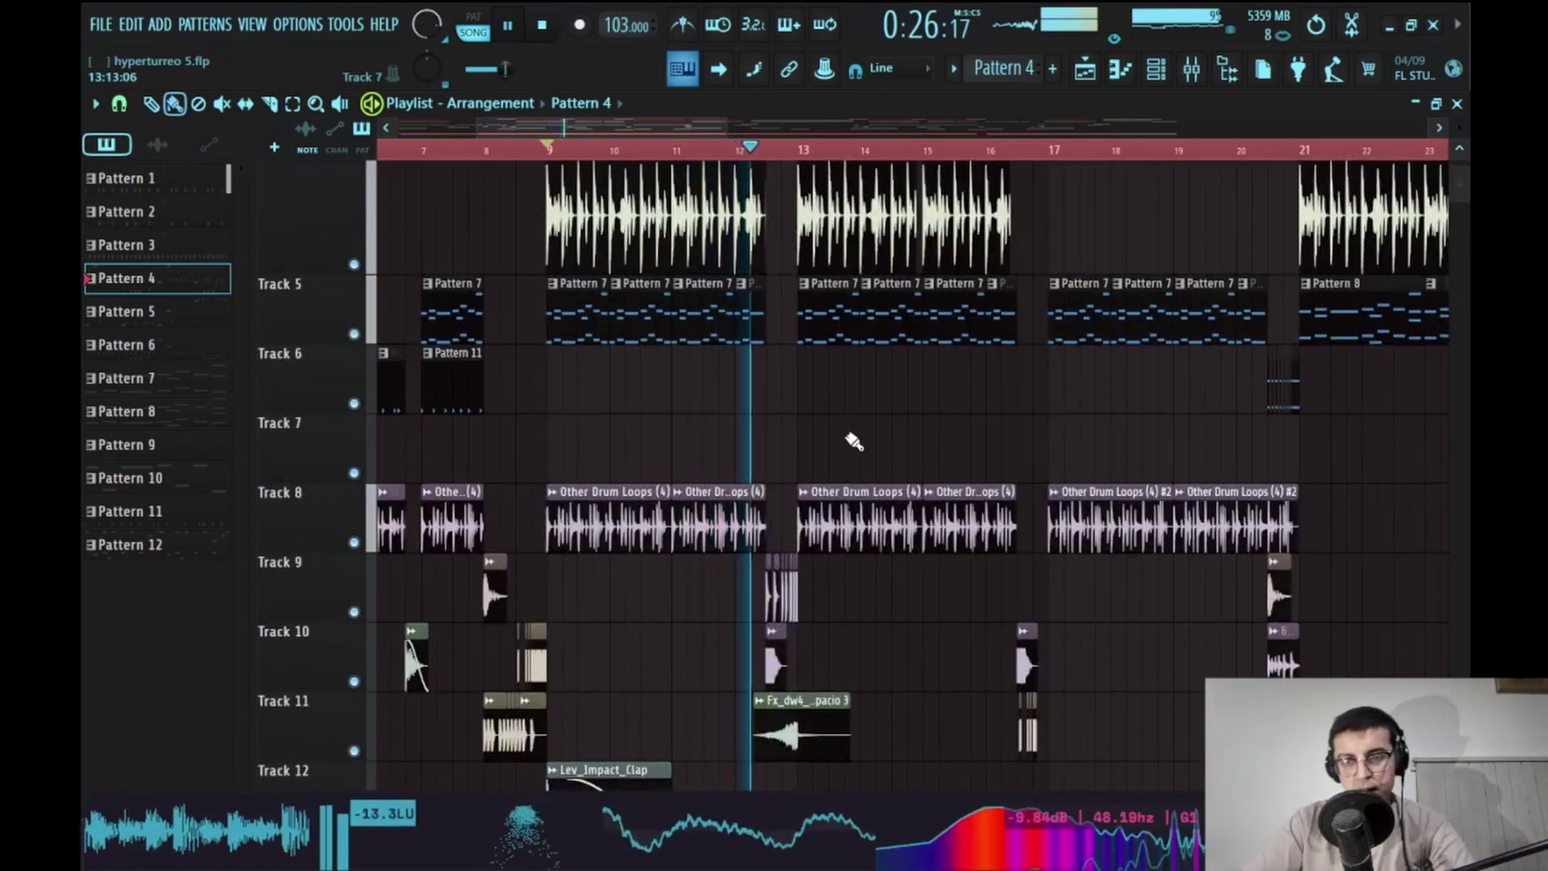
{"action": "scroll", "coordinate": [691, 502], "scroll_direction": "up", "scroll_amount": 1}
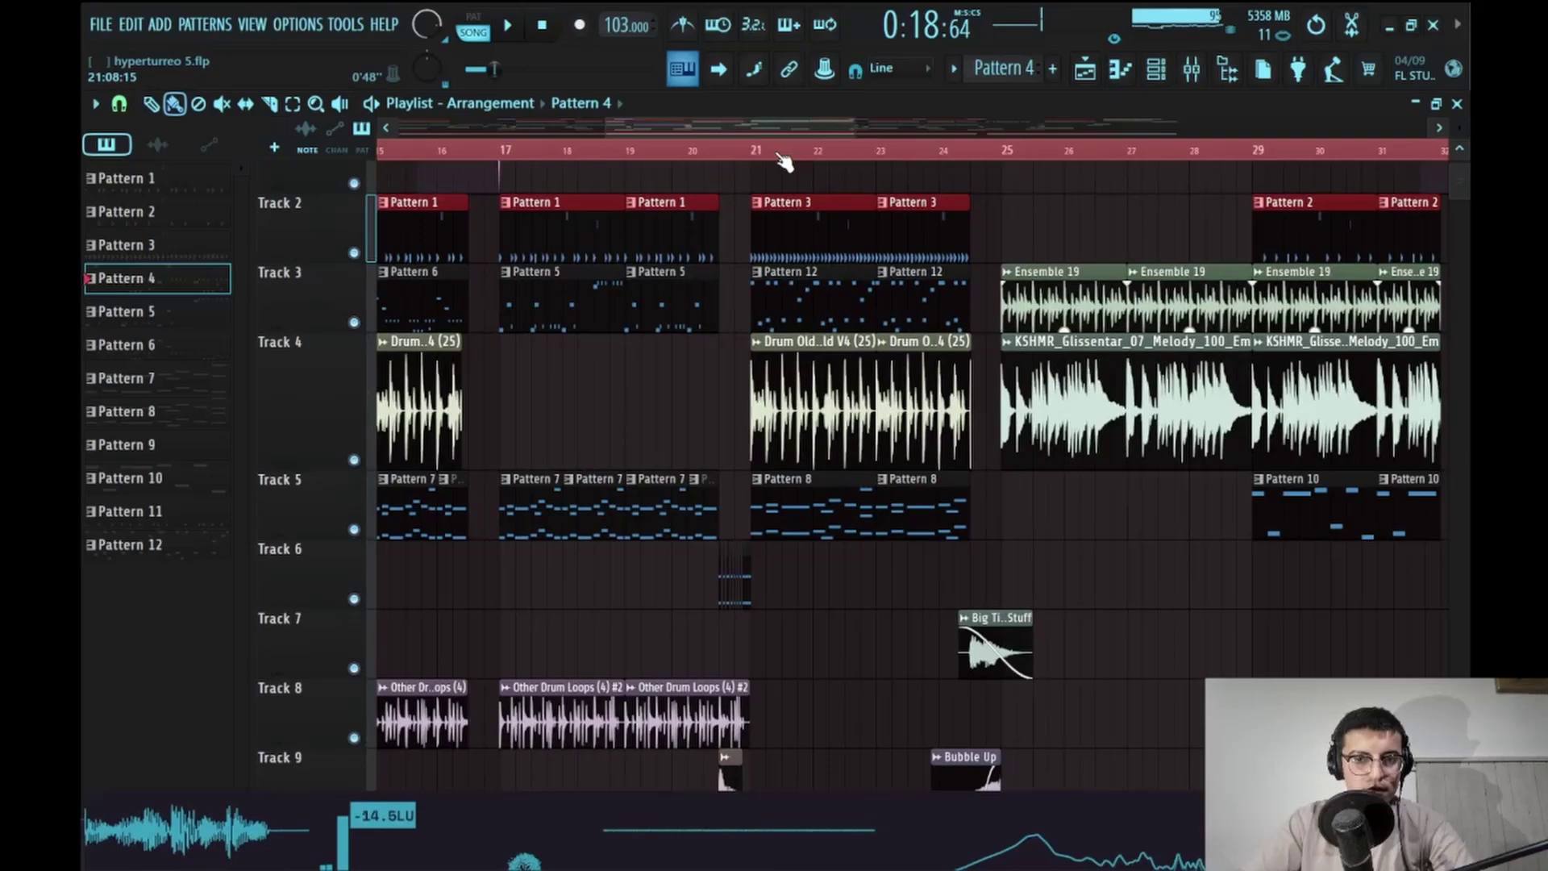
Play the full arrangement from bar 21, and jump back to listen from bar 17
{"action": "left_click", "coordinate": [779, 153]}
{"action": "key", "text": "space"}
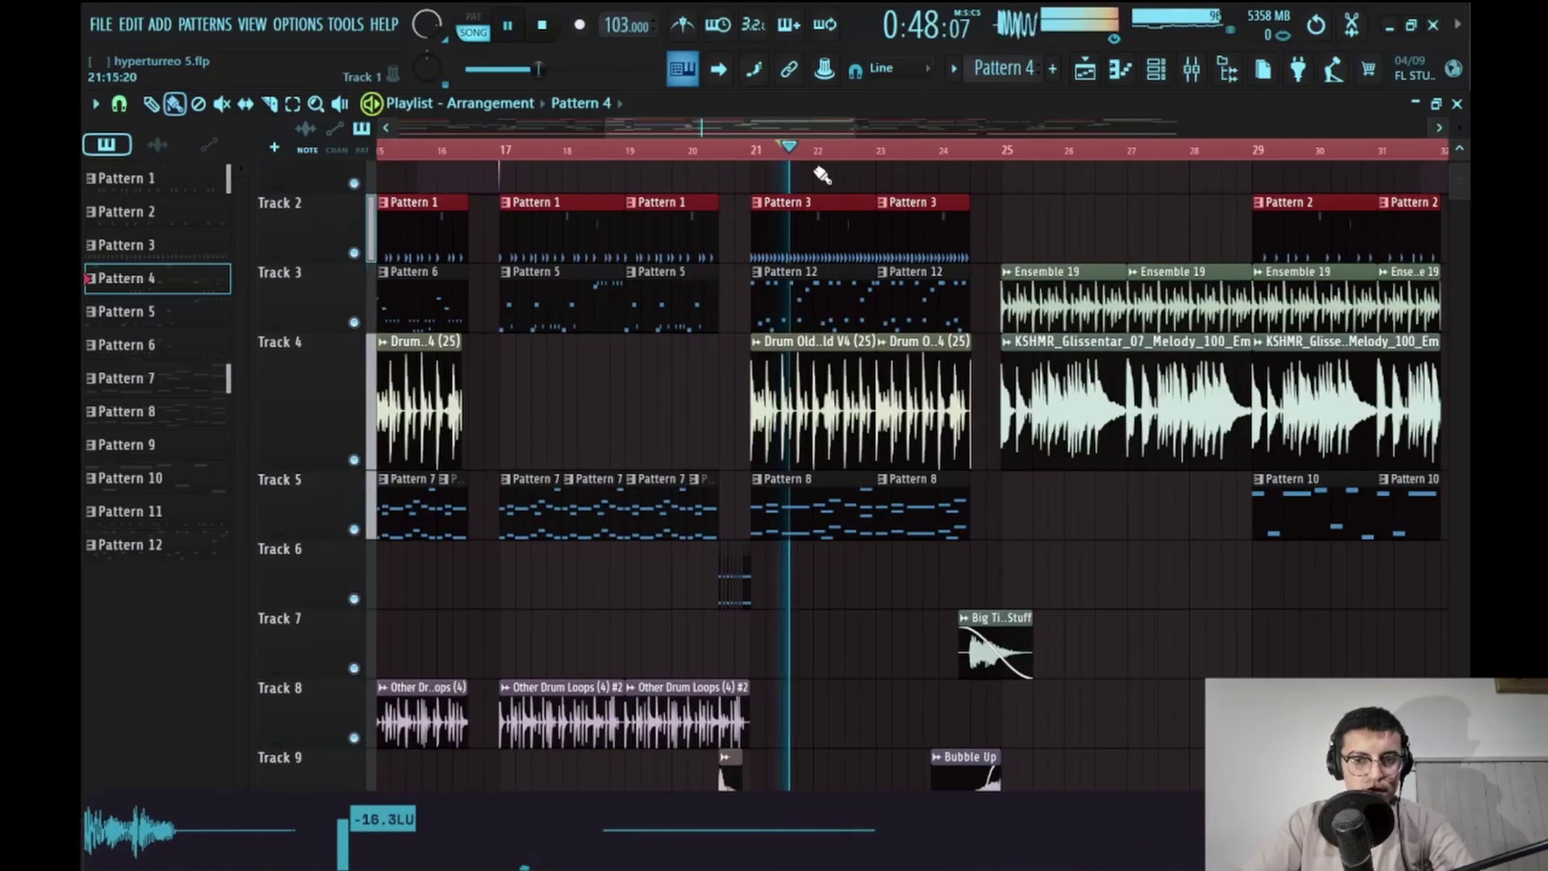
{"action": "left_click", "coordinate": [523, 154]}
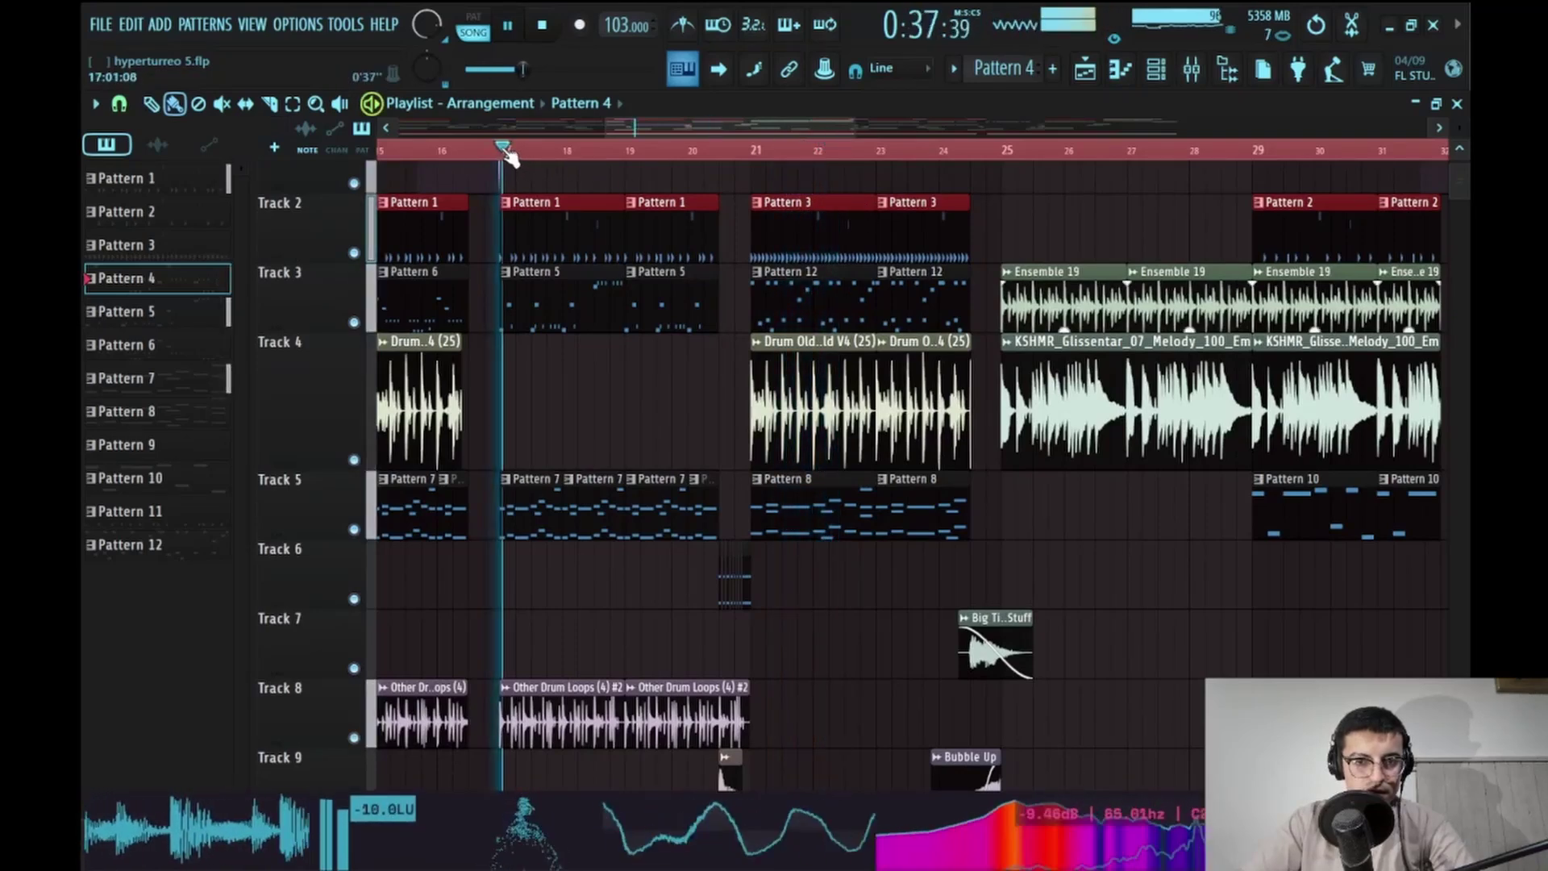
{"action": "scroll", "coordinate": [824, 288], "scroll_direction": "down", "scroll_amount": 2}
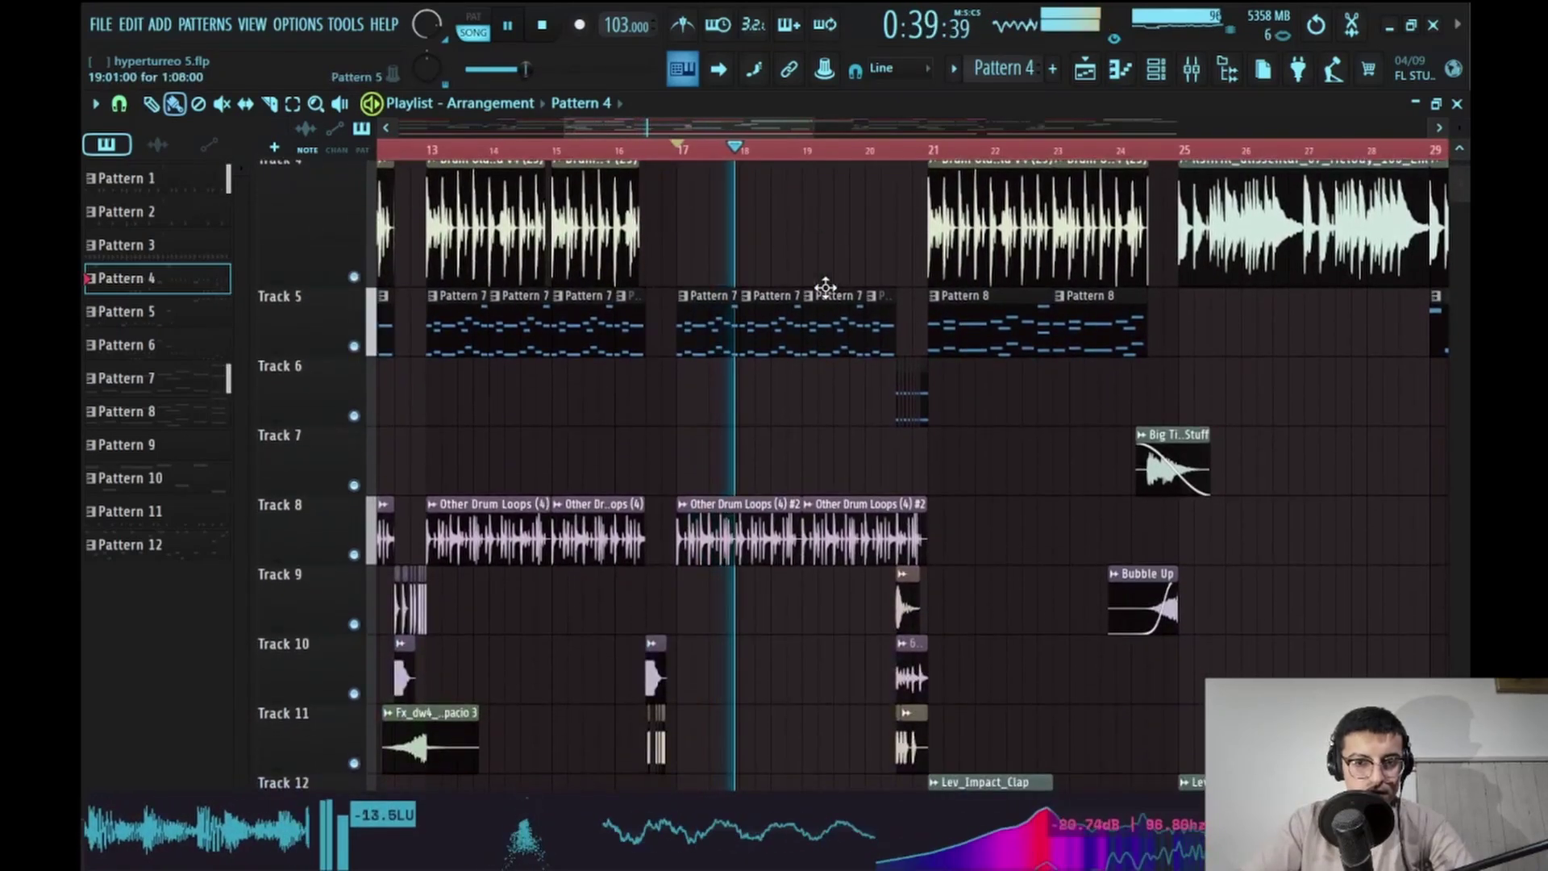
Solo Track 8 and audition the Other Drum Loops (4) #2 clip from bar 17
{"action": "left_click", "coordinate": [446, 553]}
{"action": "key", "text": "space"}
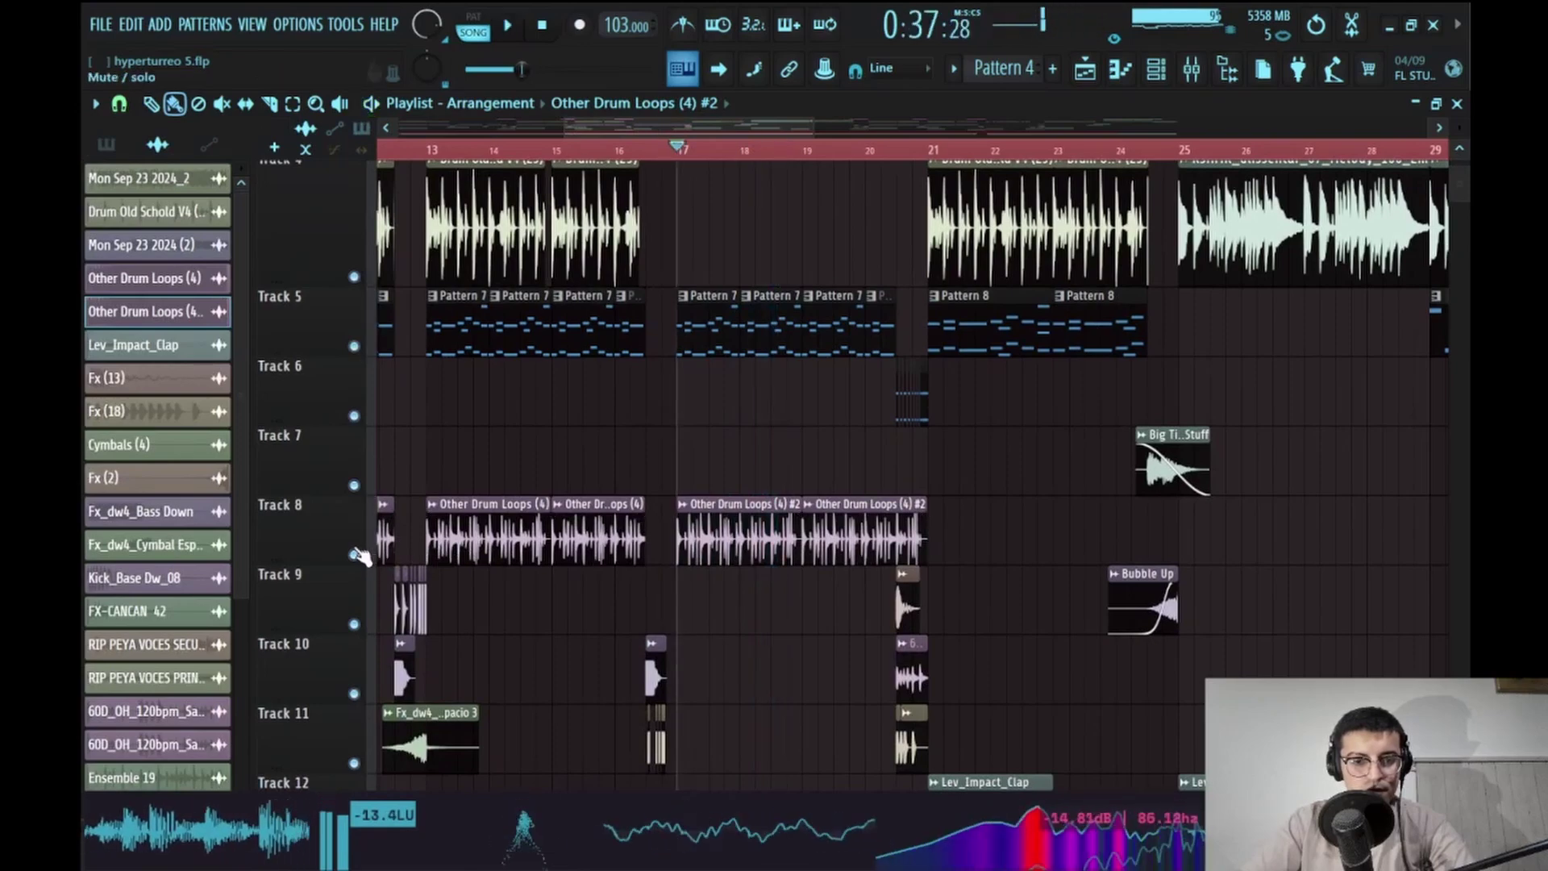
{"action": "right_click", "coordinate": [353, 554]}
{"action": "key", "text": "space"}
{"action": "key", "text": "space"}
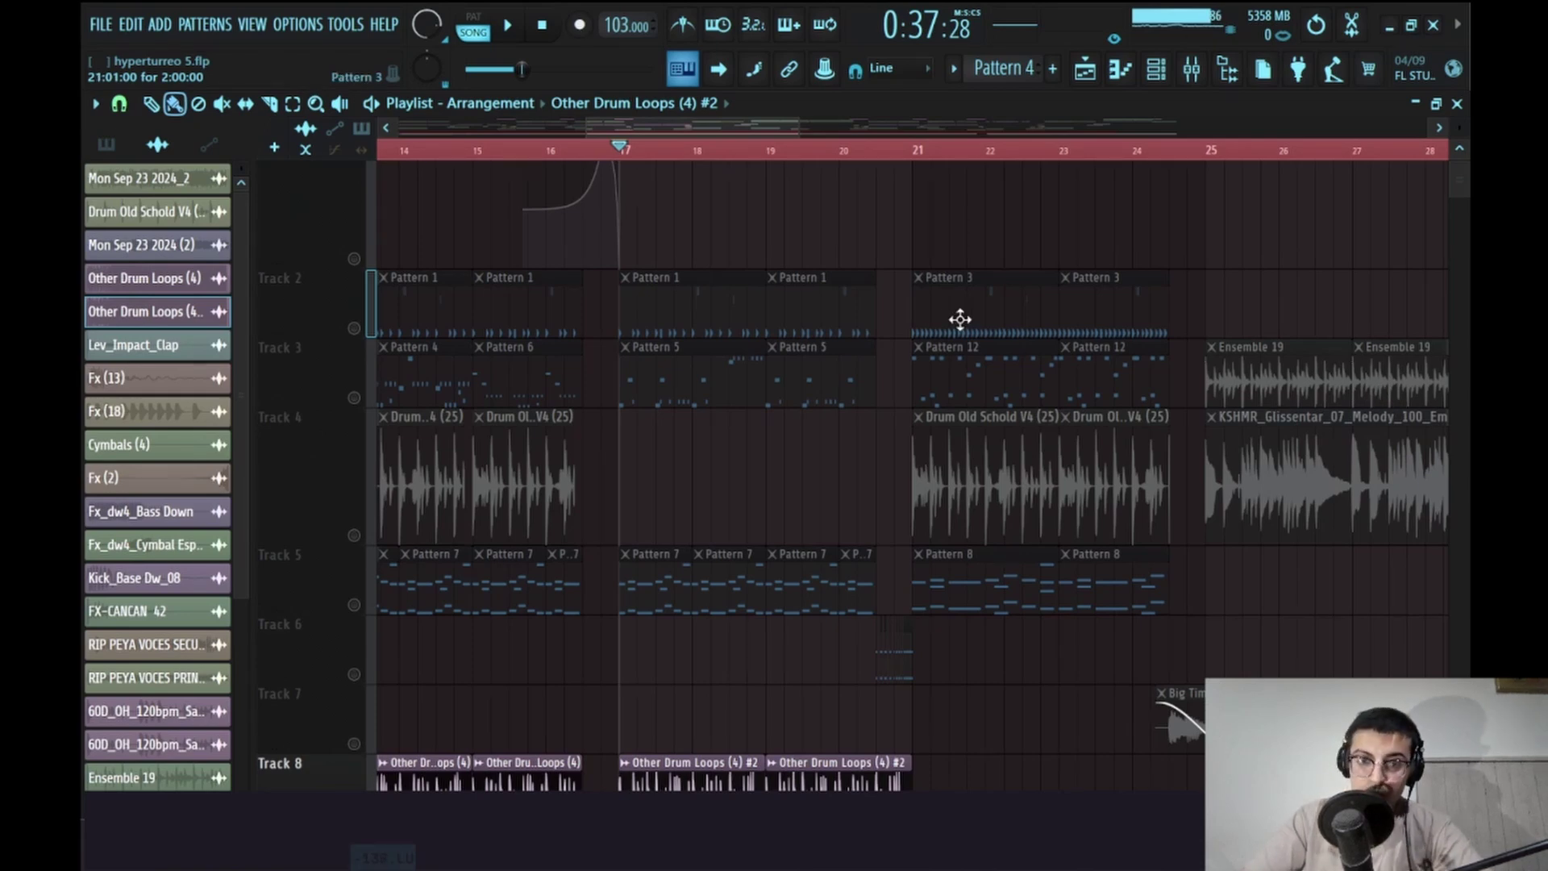
Unmute all tracks and play from bar 23 into the Ensemble 19 and KSHMR_Glissentar melody section at bar 25
{"action": "left_click", "coordinate": [355, 398]}
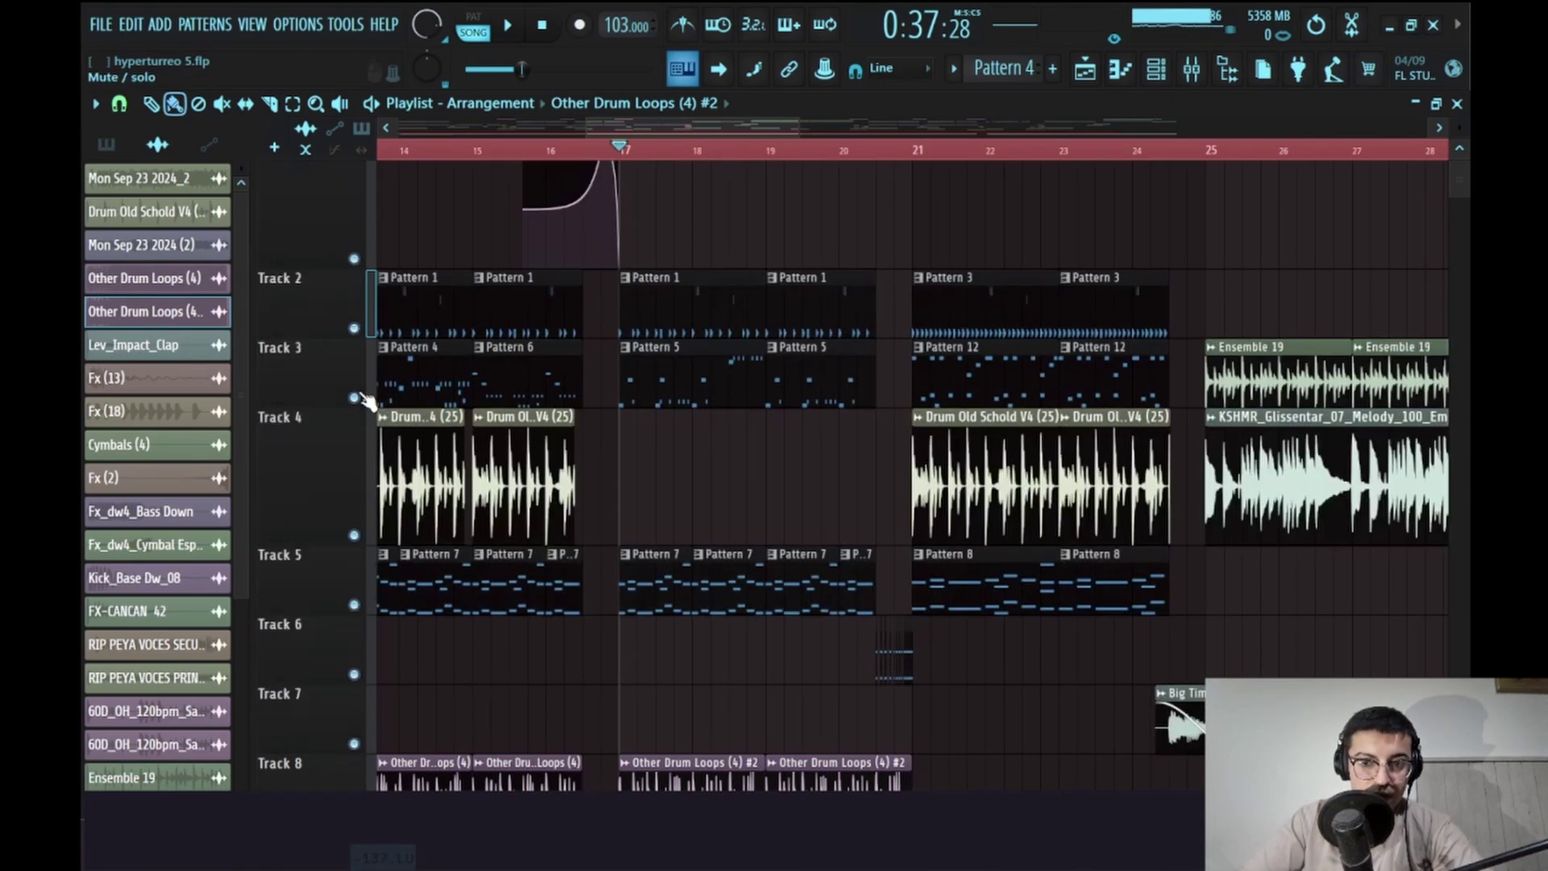
{"action": "left_click", "coordinate": [1061, 153]}
{"action": "key", "text": "space"}
{"action": "scroll", "coordinate": [978, 259], "scroll_direction": "right", "scroll_amount": 6}
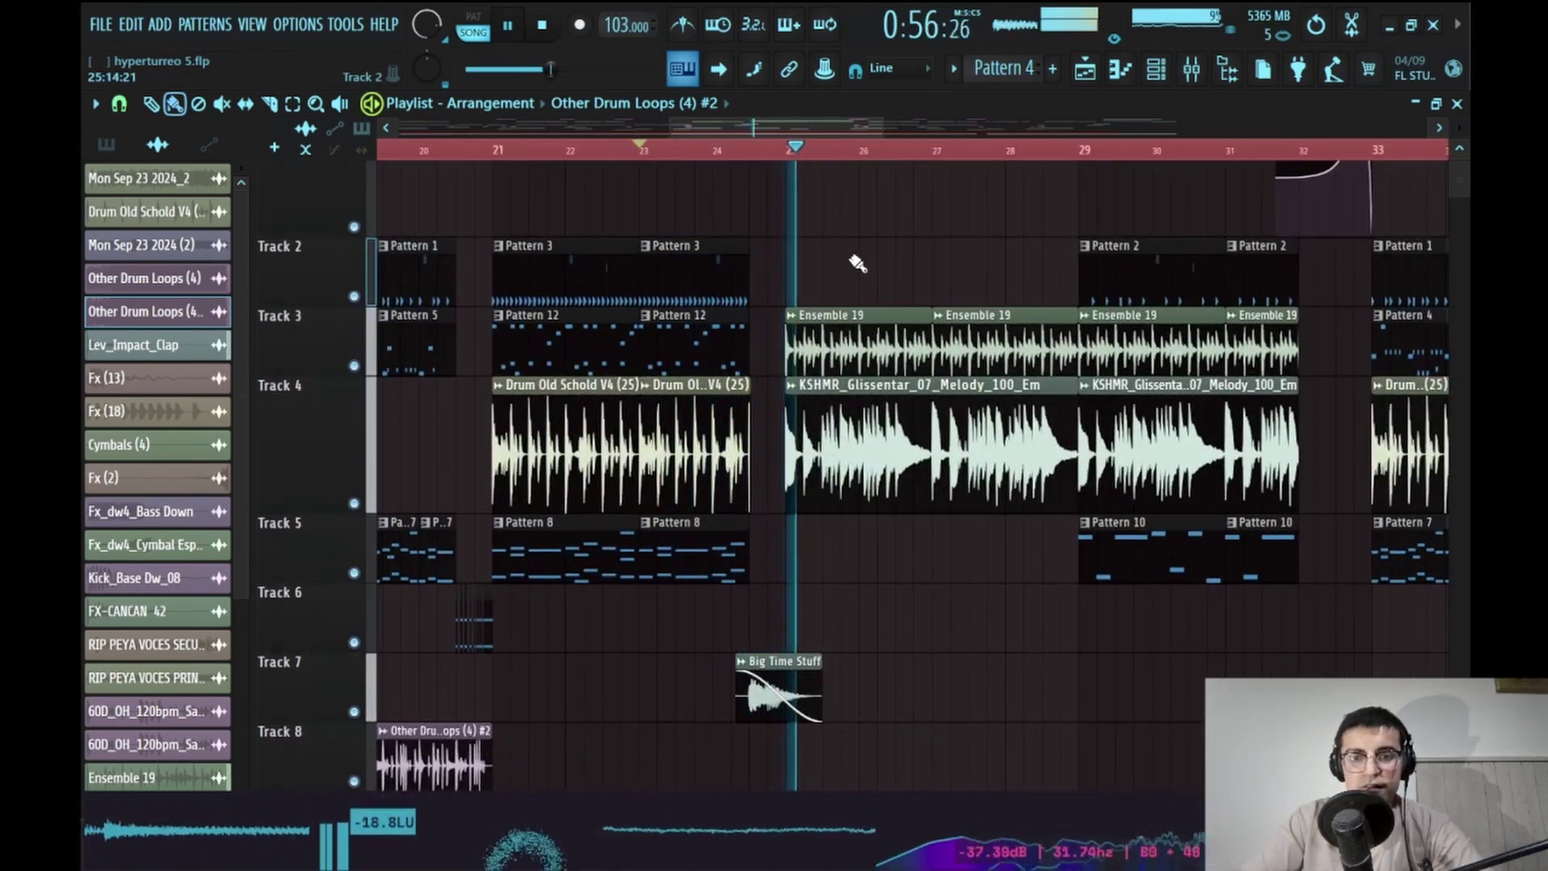
{"action": "scroll", "coordinate": [810, 290], "scroll_direction": "right", "scroll_amount": 2}
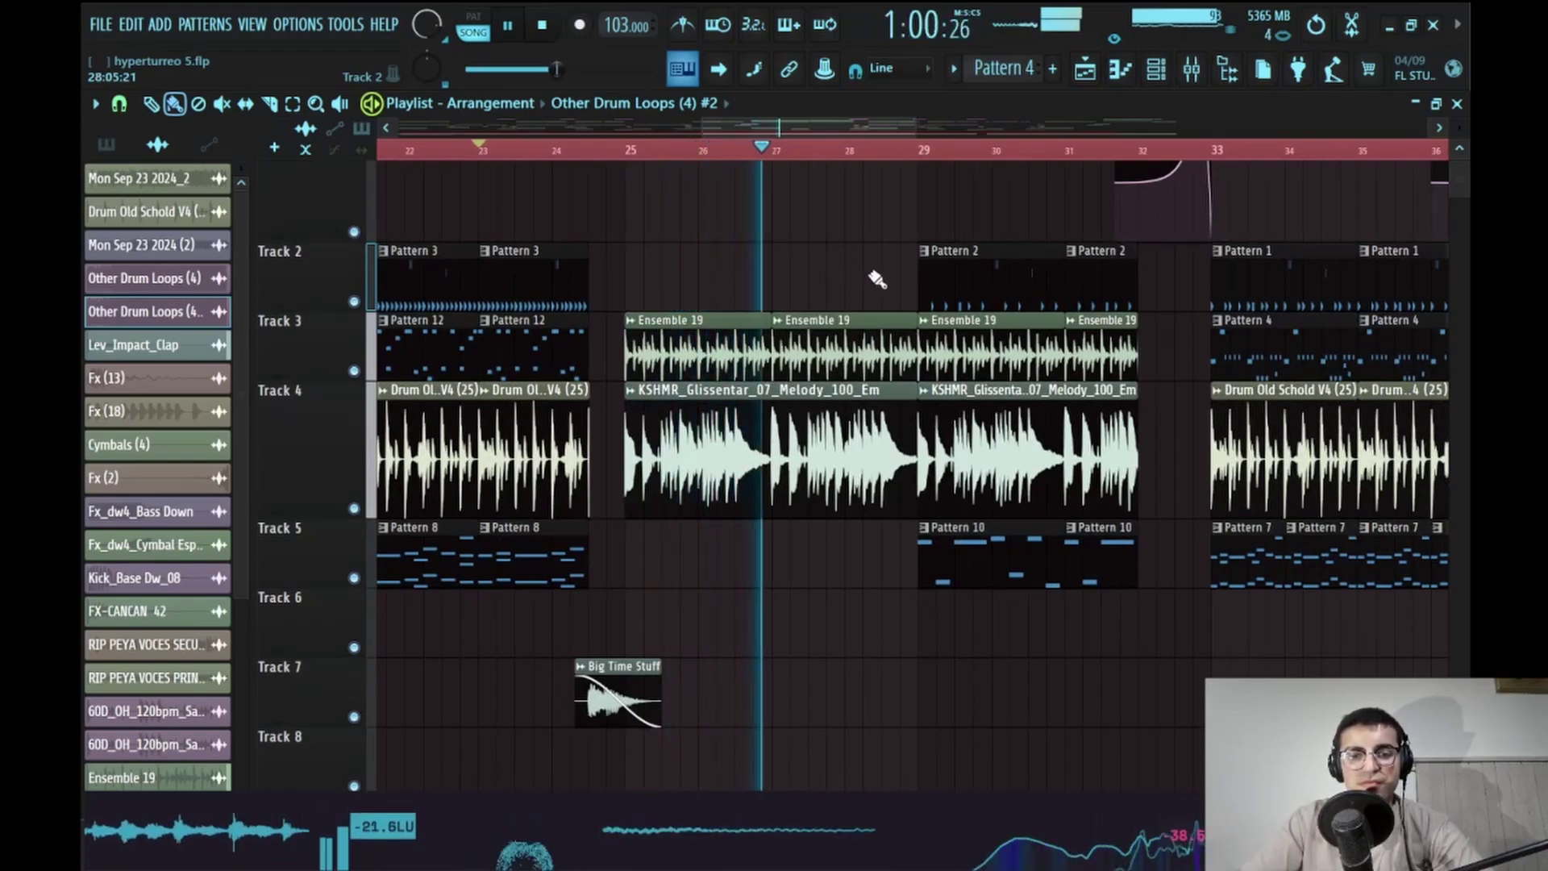
{"action": "scroll", "coordinate": [806, 286], "scroll_direction": "right", "scroll_amount": 3}
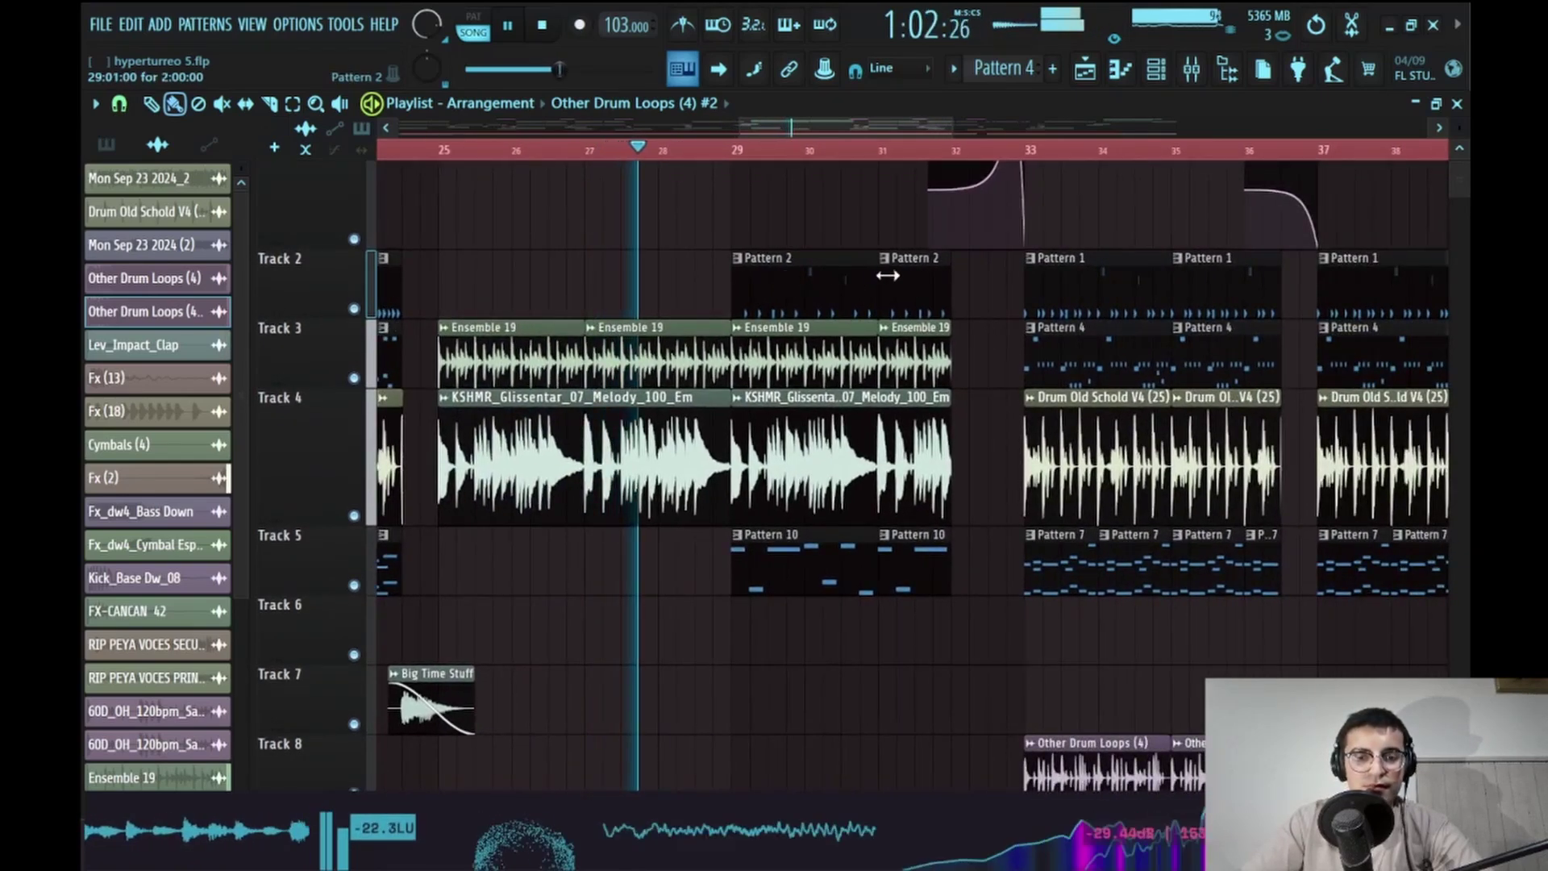
{"action": "key", "text": "space"}
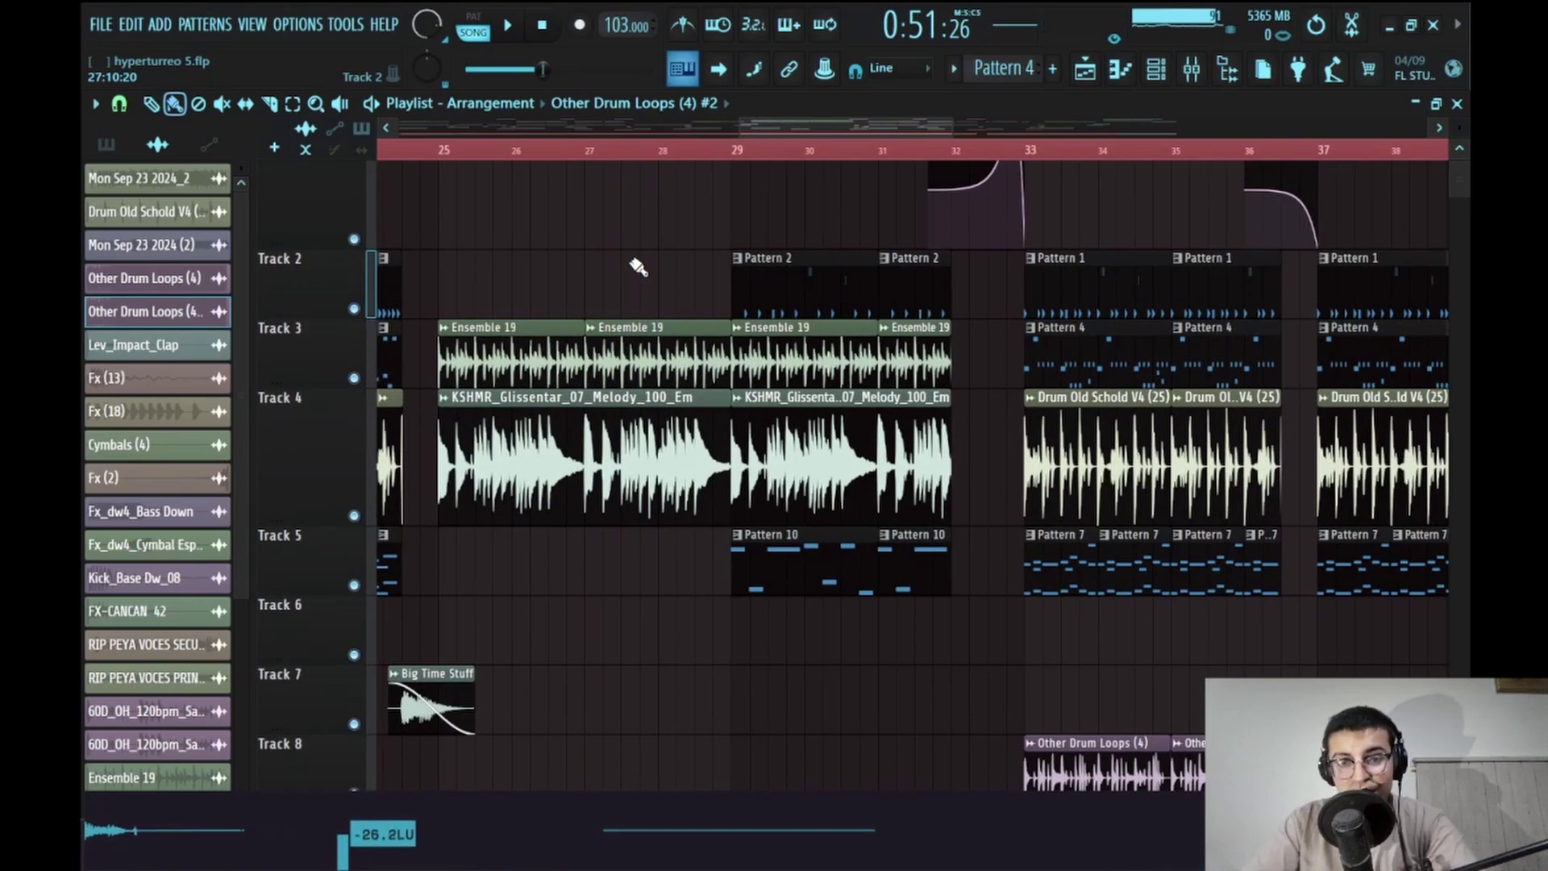
Solo Track 3 and play the Ensemble 19 loop on its own from bar 25
{"action": "scroll", "coordinate": [806, 263], "scroll_direction": "left", "scroll_amount": 4}
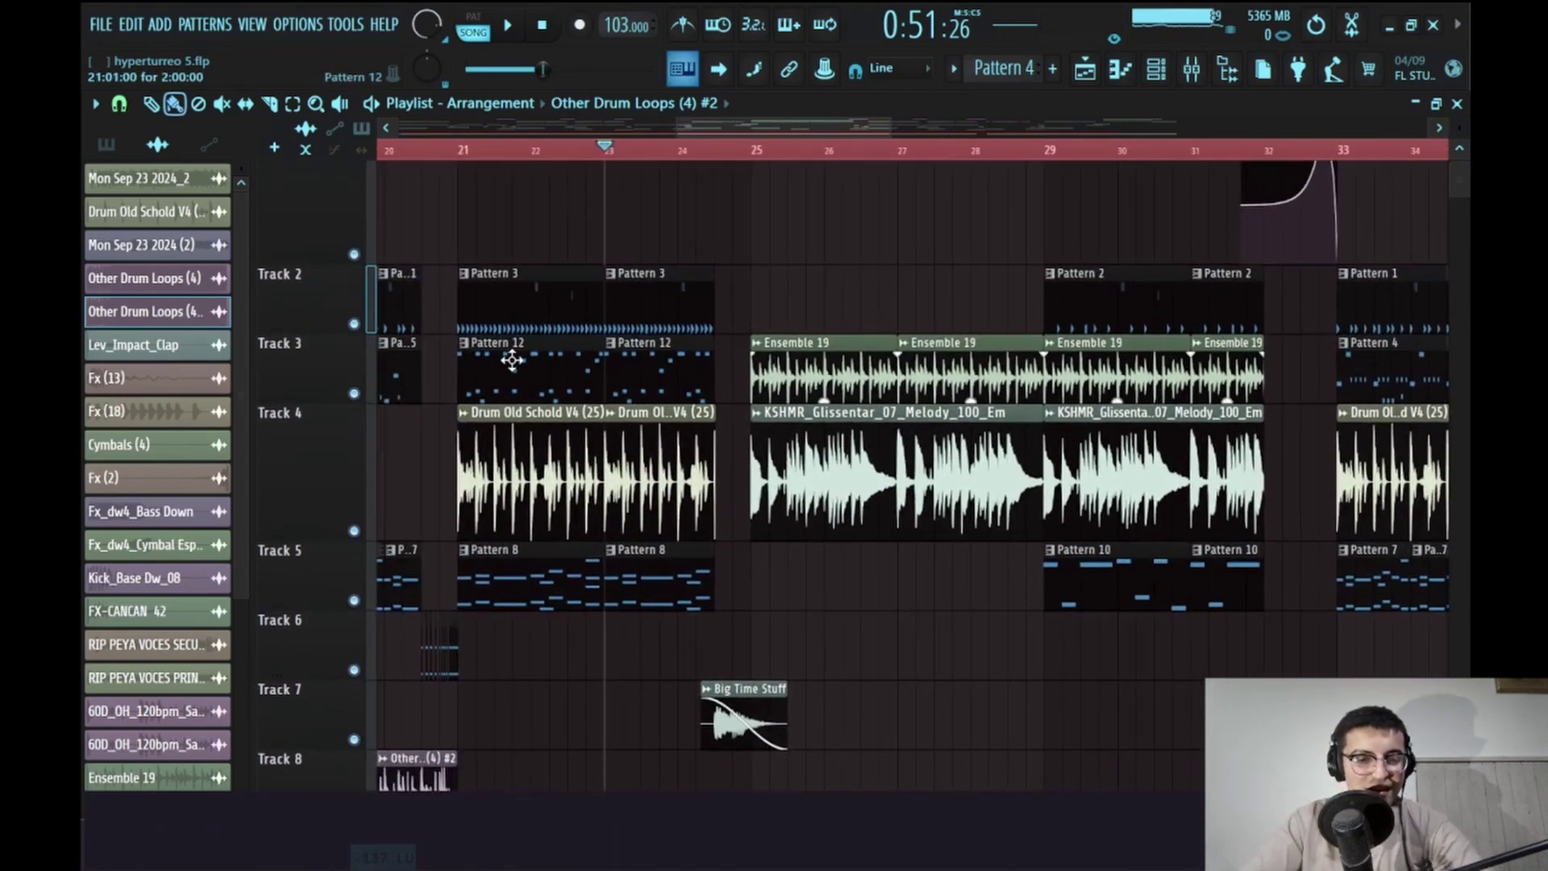
{"action": "right_click", "coordinate": [354, 393]}
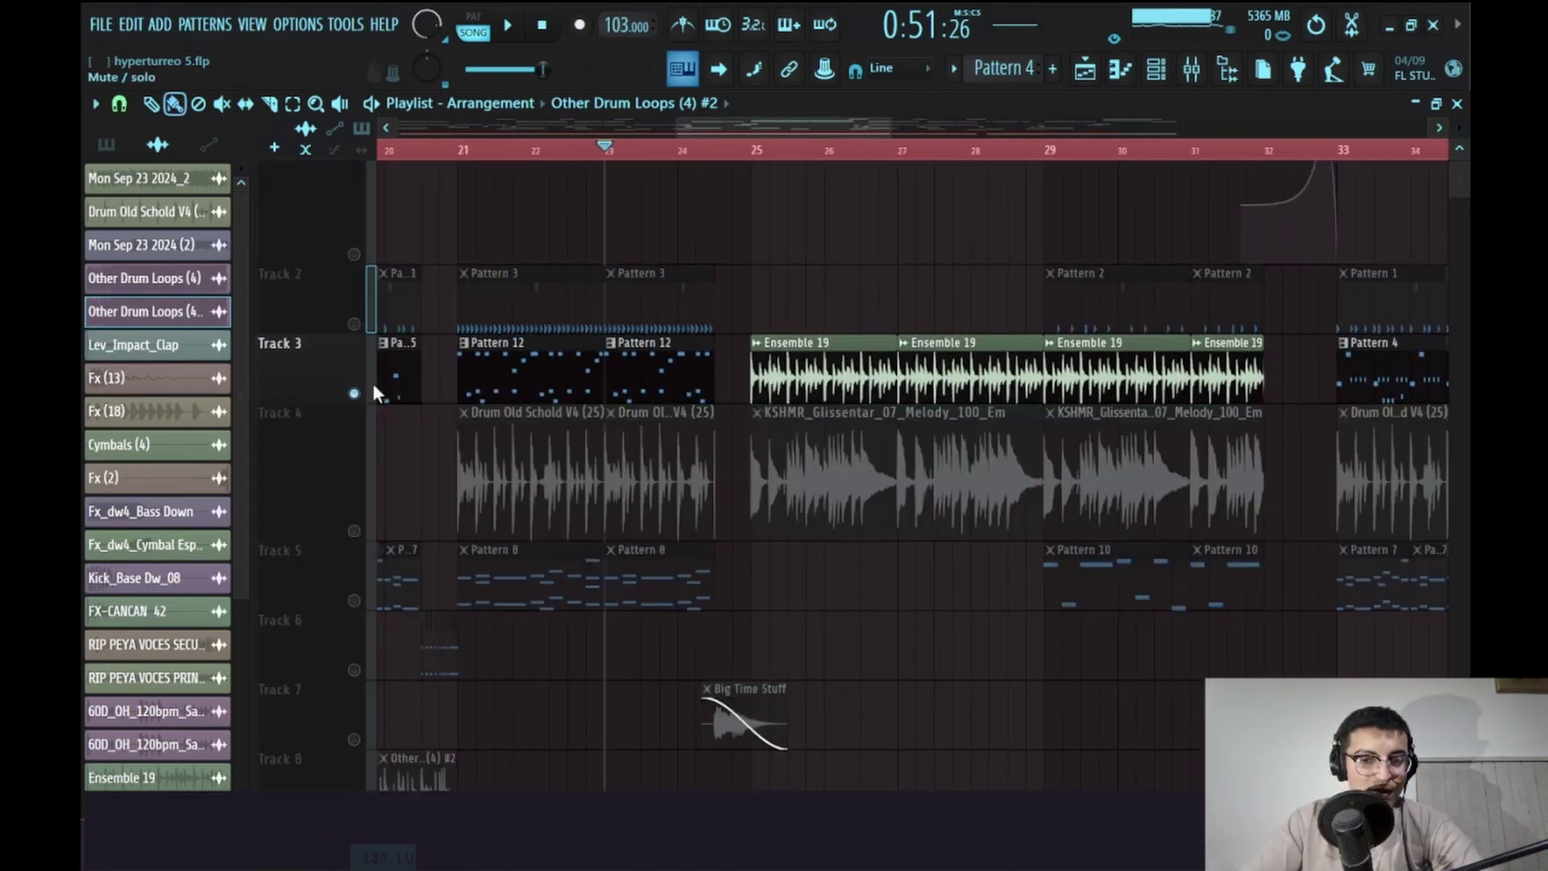
{"action": "left_click", "coordinate": [756, 157]}
{"action": "scroll", "coordinate": [806, 334], "scroll_direction": "up", "scroll_amount": 4}
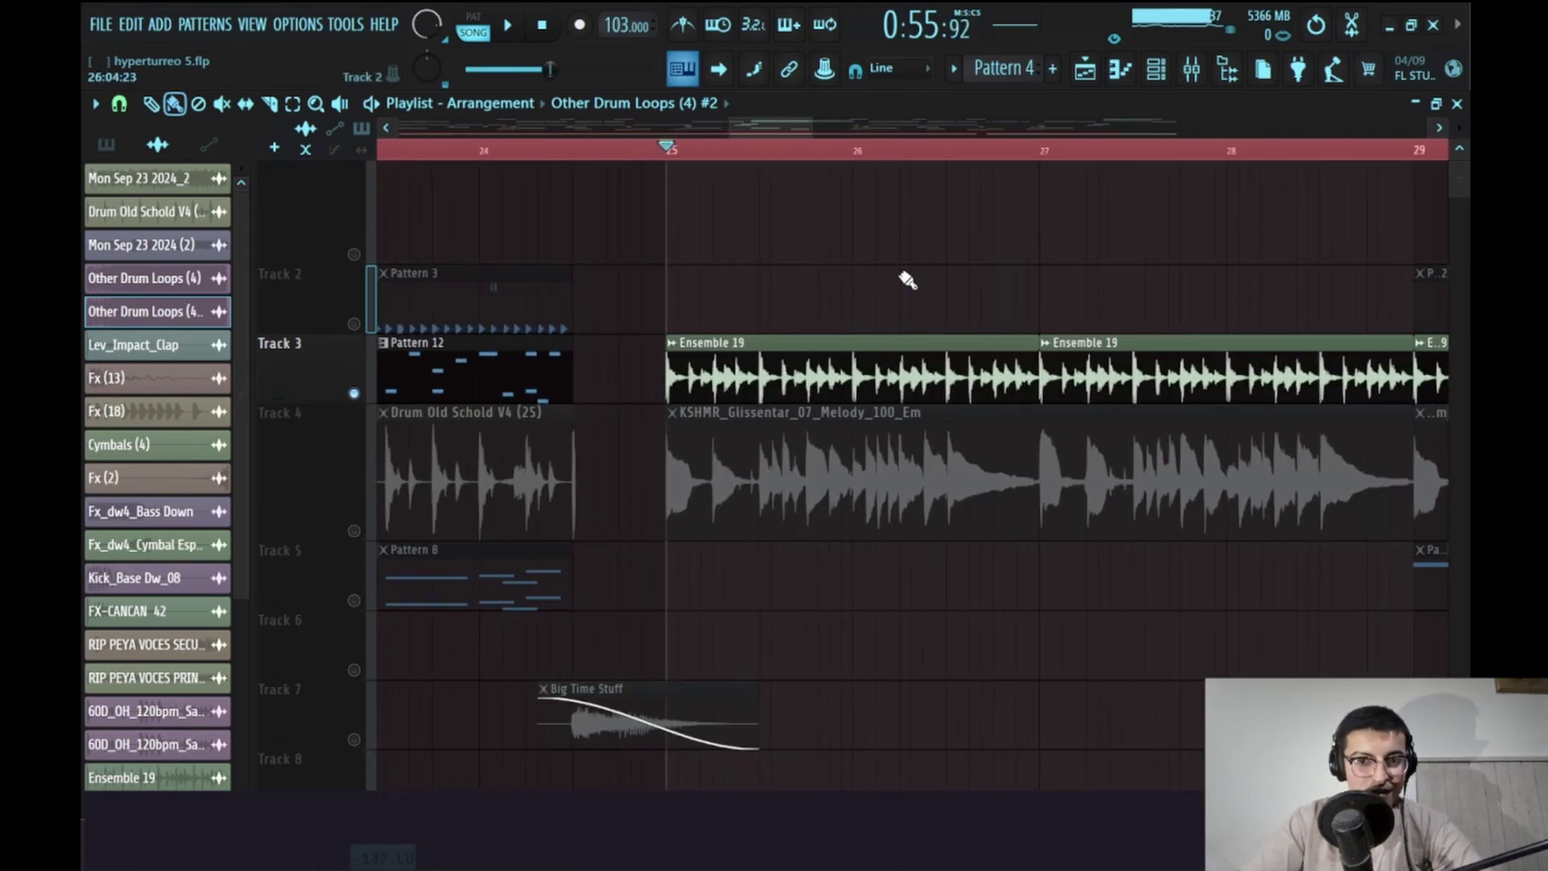
{"action": "key", "text": "space"}
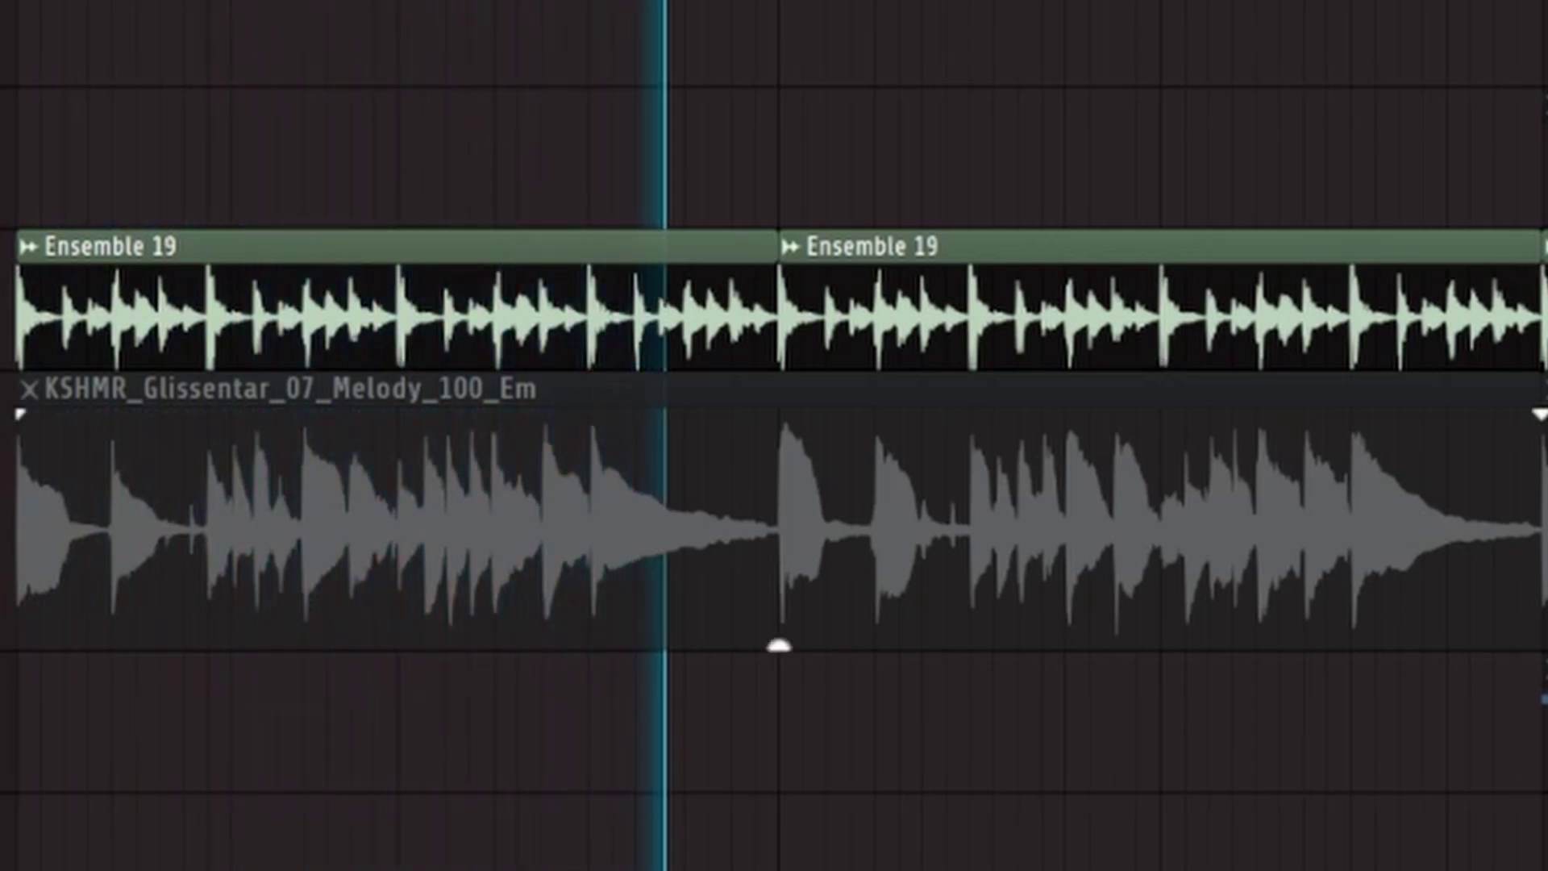
{"action": "left_click", "coordinate": [622, 494]}
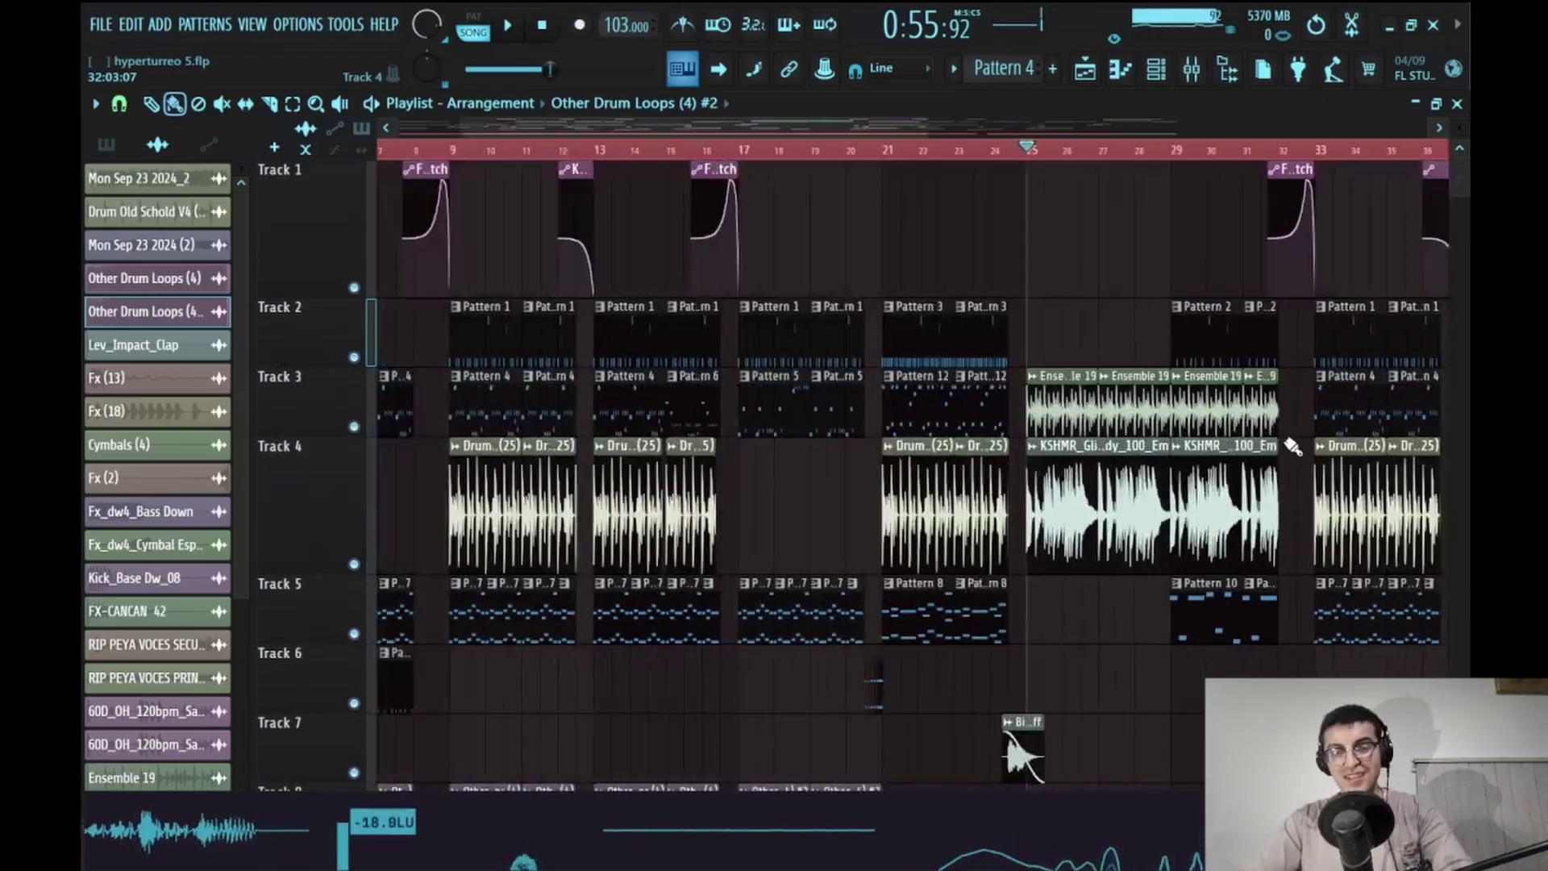
Play all tracks from the middle of bar 39 through the 60D_OH break at bar 41, reviewing the lower tracks and earlier sections
{"action": "scroll", "coordinate": [801, 355], "scroll_direction": "up", "scroll_amount": 6}
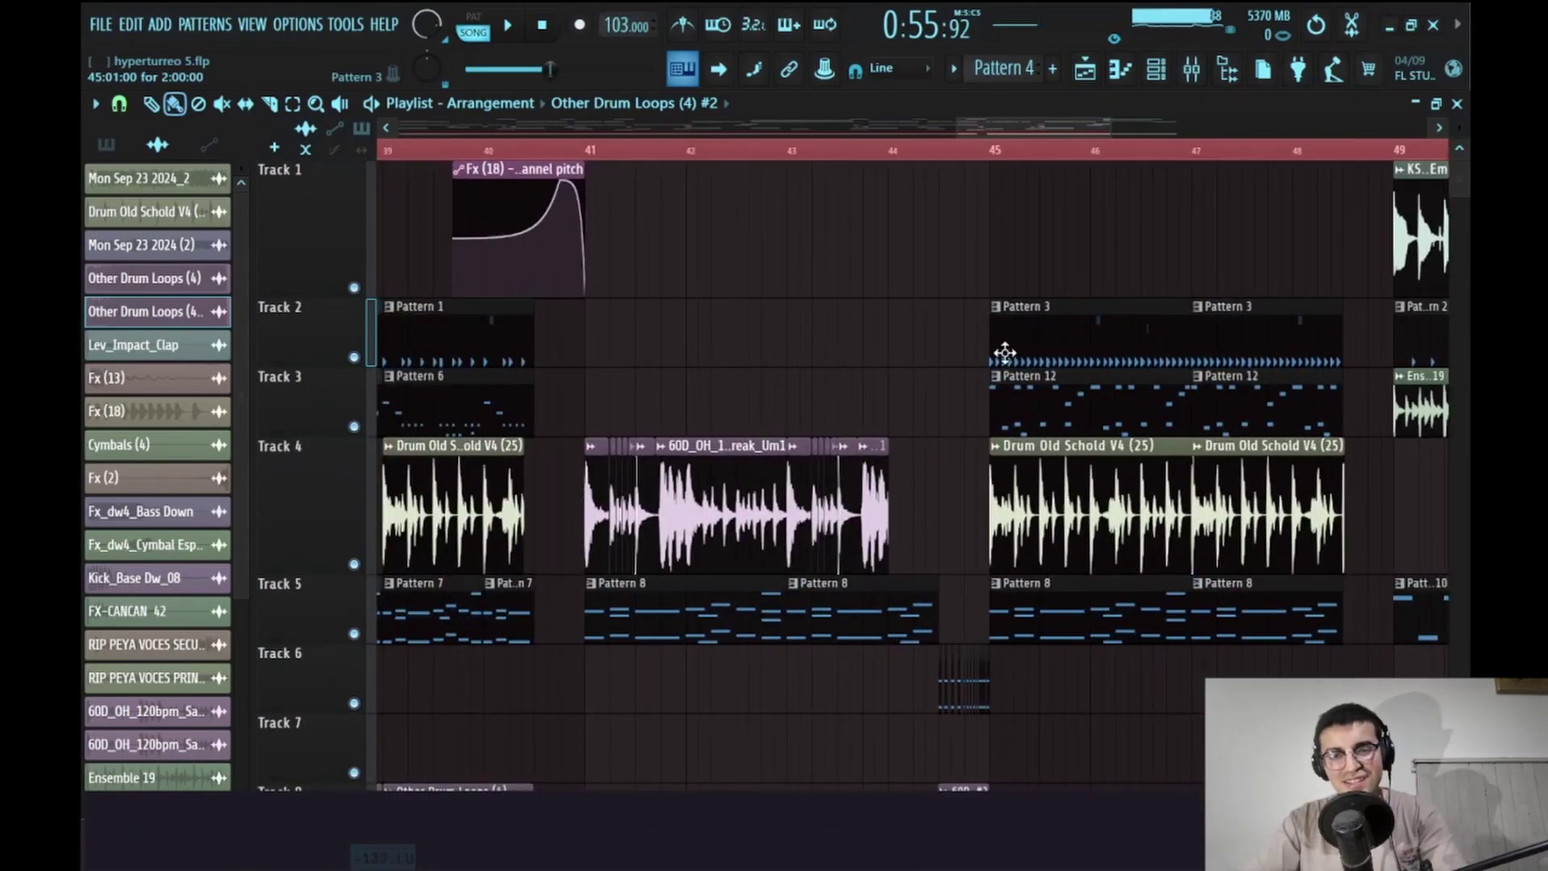
{"action": "scroll", "coordinate": [833, 266], "scroll_direction": "left", "scroll_amount": 1}
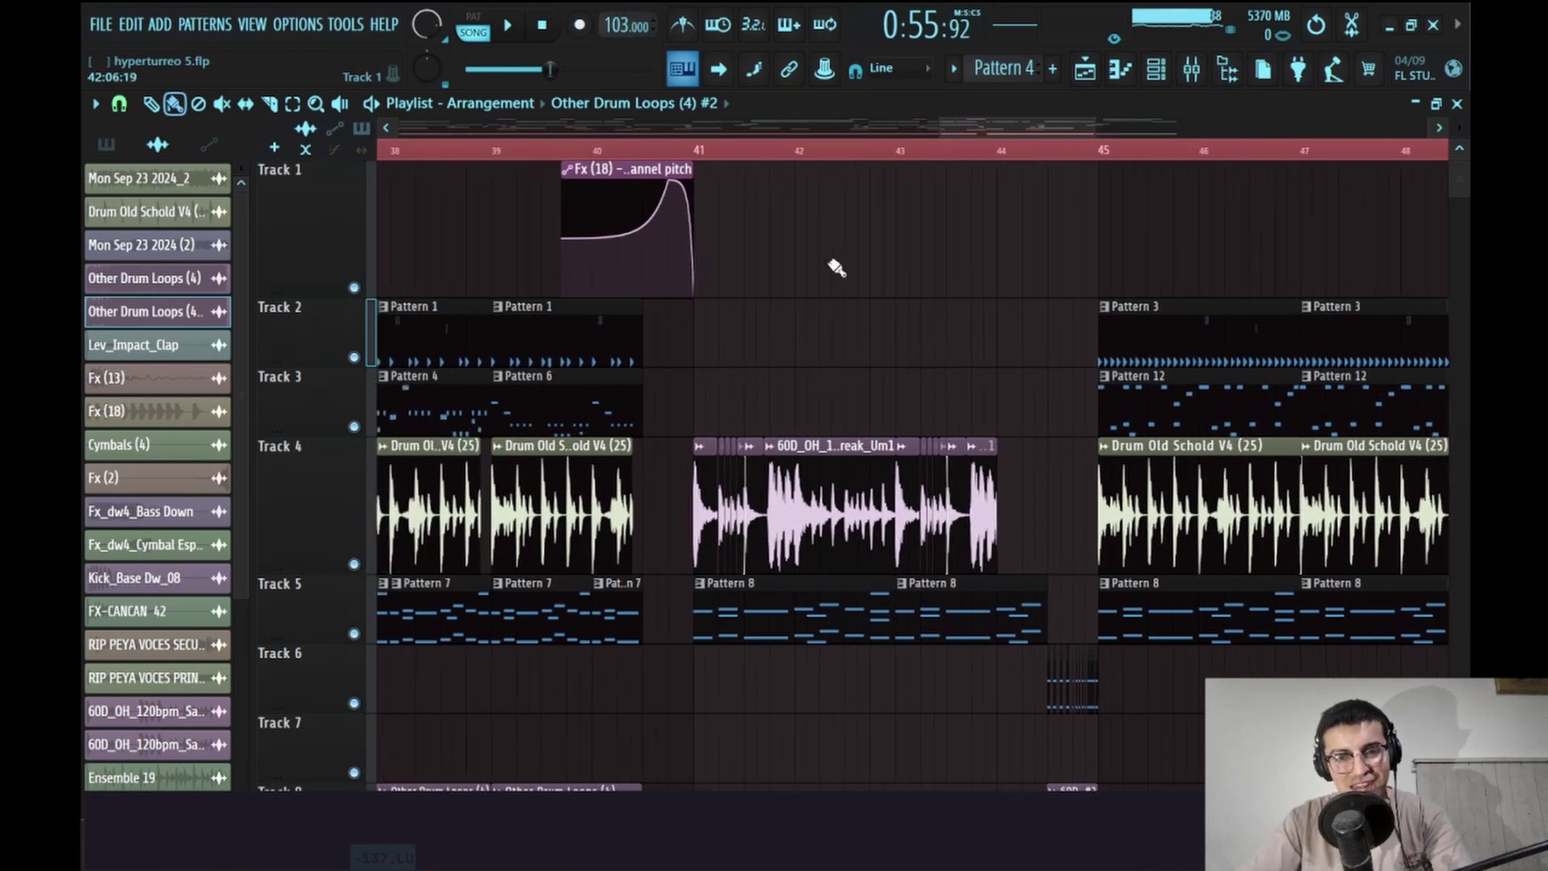
{"action": "left_click", "coordinate": [568, 156]}
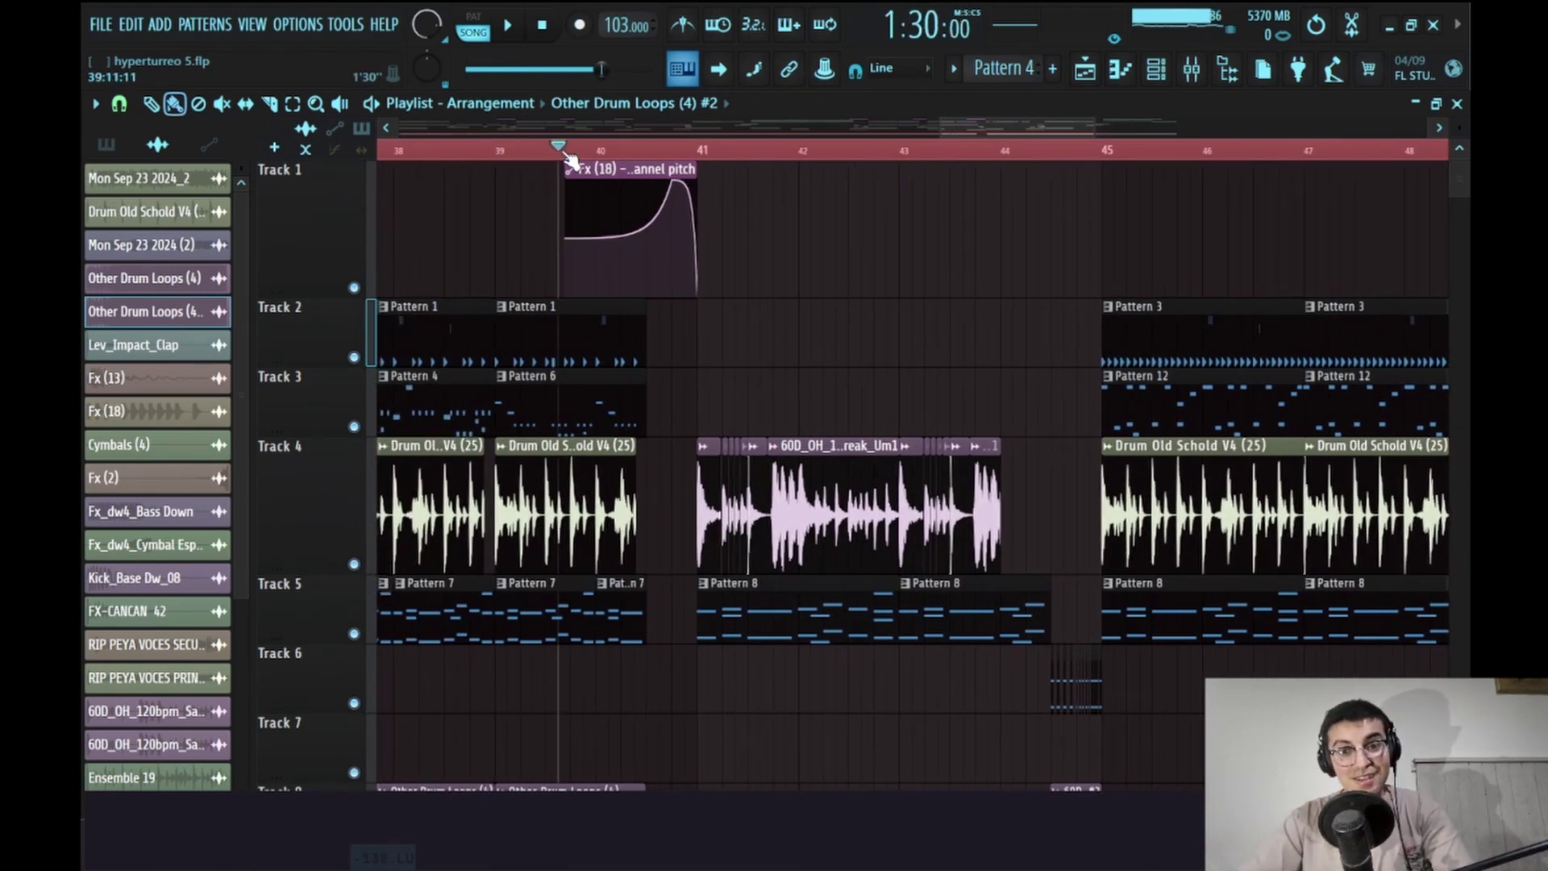
{"action": "key", "text": "space"}
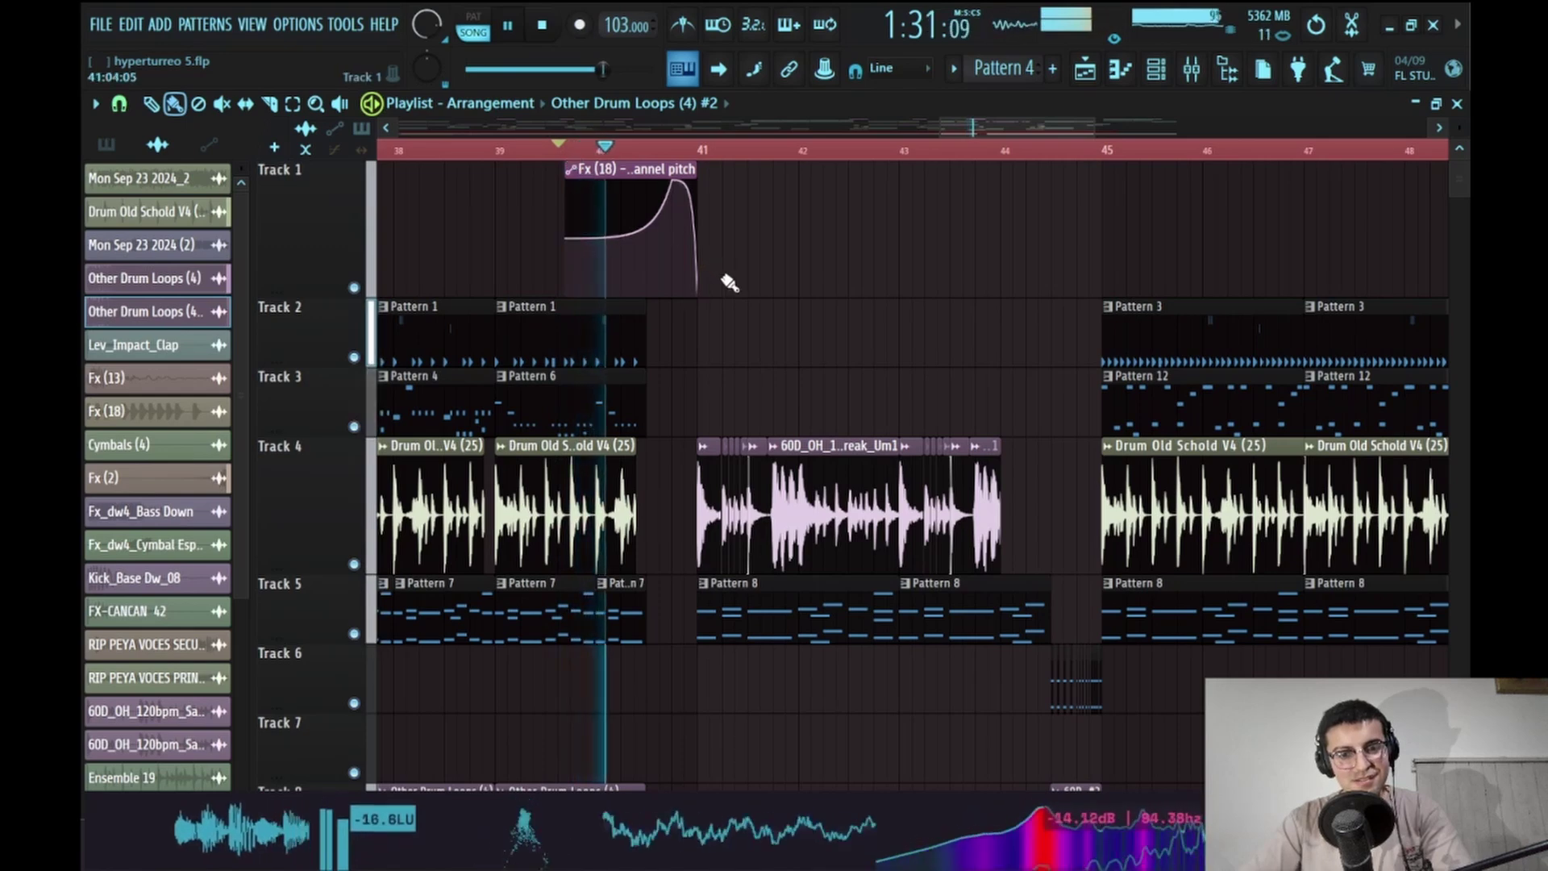
{"action": "scroll", "coordinate": [729, 282], "scroll_direction": "down", "scroll_amount": 4}
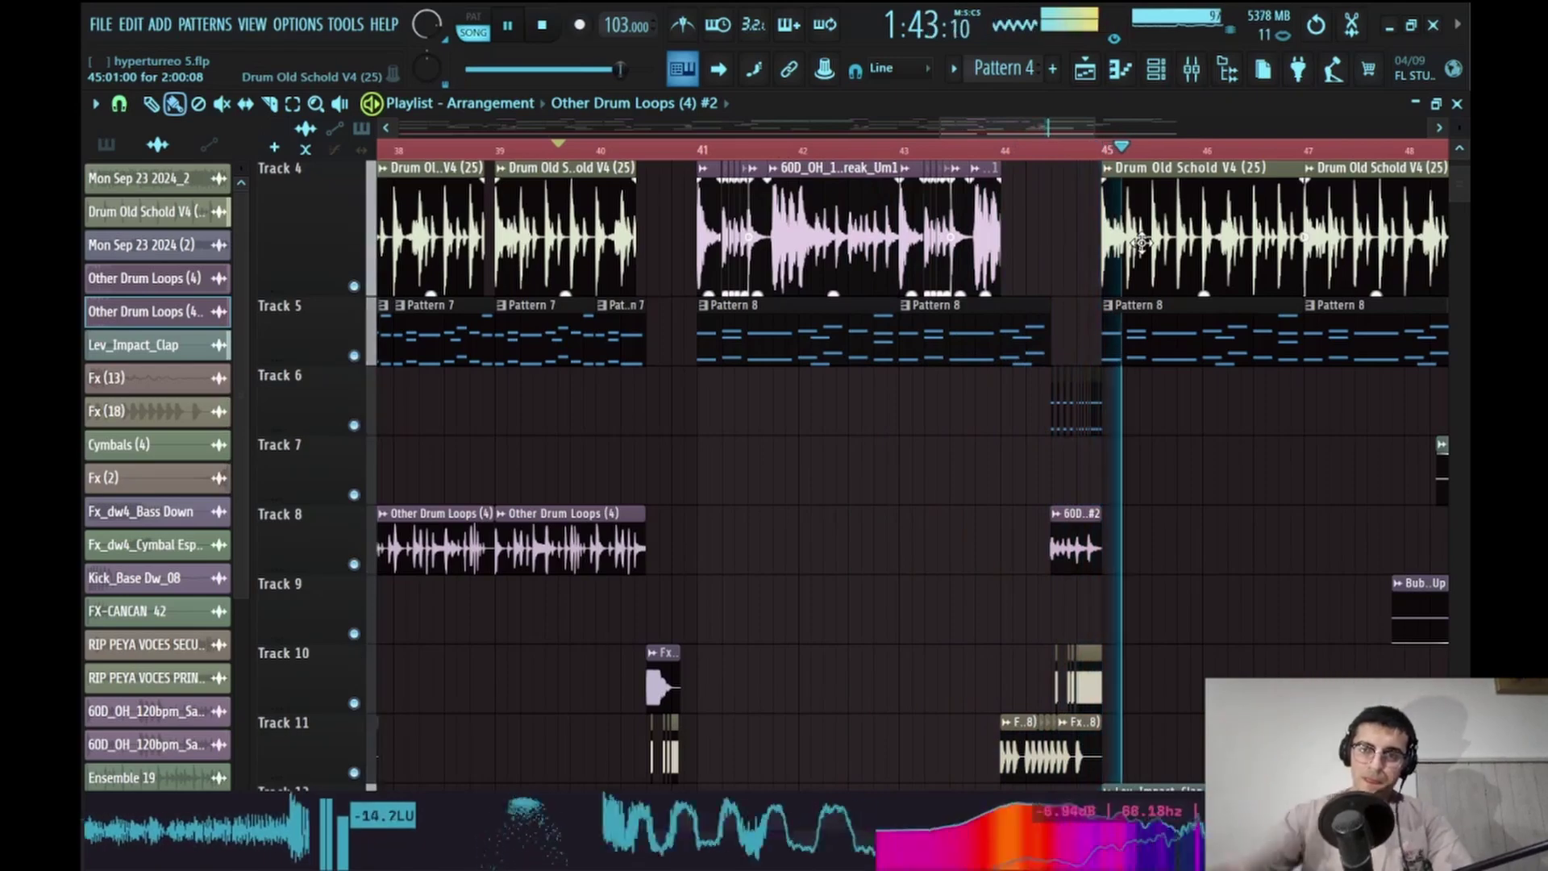
{"action": "scroll", "coordinate": [839, 296], "scroll_direction": "down", "scroll_amount": 3}
{"action": "scroll", "coordinate": [1026, 484], "scroll_direction": "up", "scroll_amount": 1}
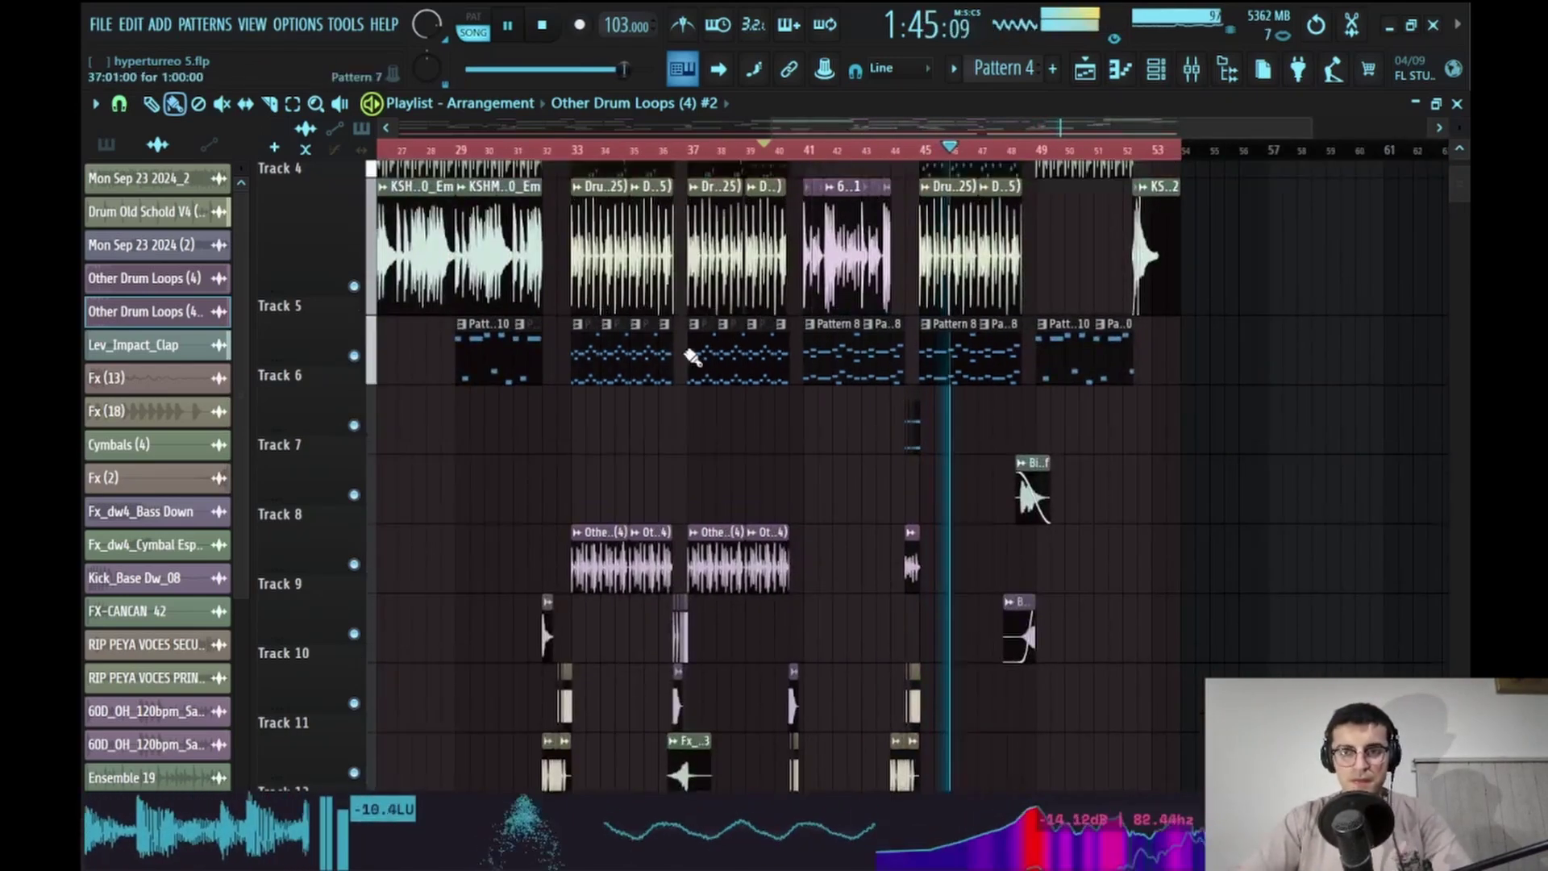
{"action": "scroll", "coordinate": [940, 356], "scroll_direction": "left", "scroll_amount": 4}
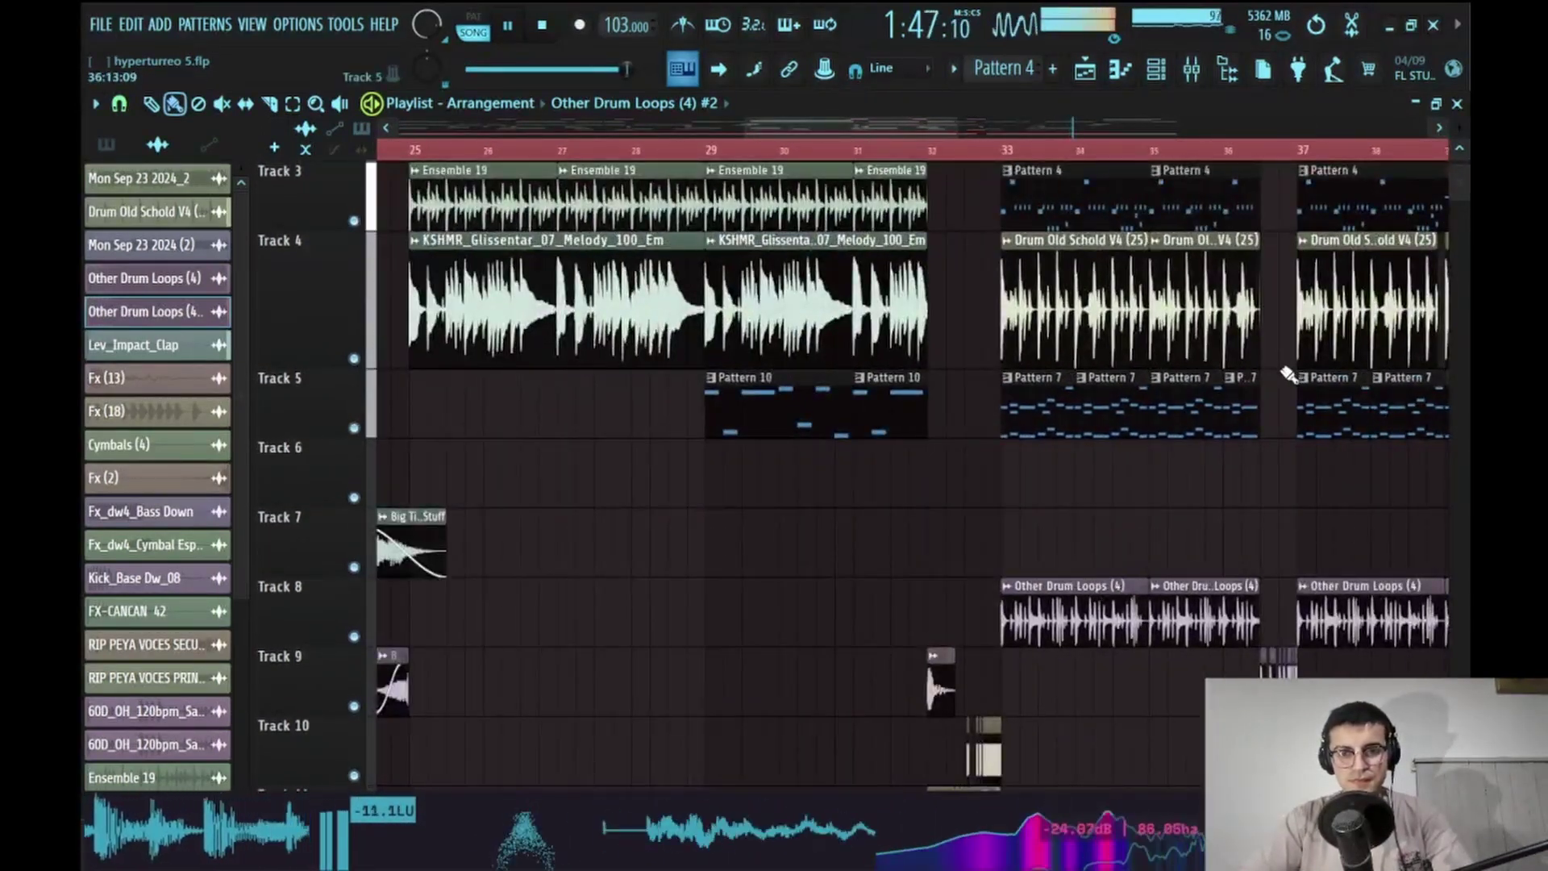
Stop playback and solo Track 20, which holds the VOCALS clips
{"action": "key", "text": "space"}
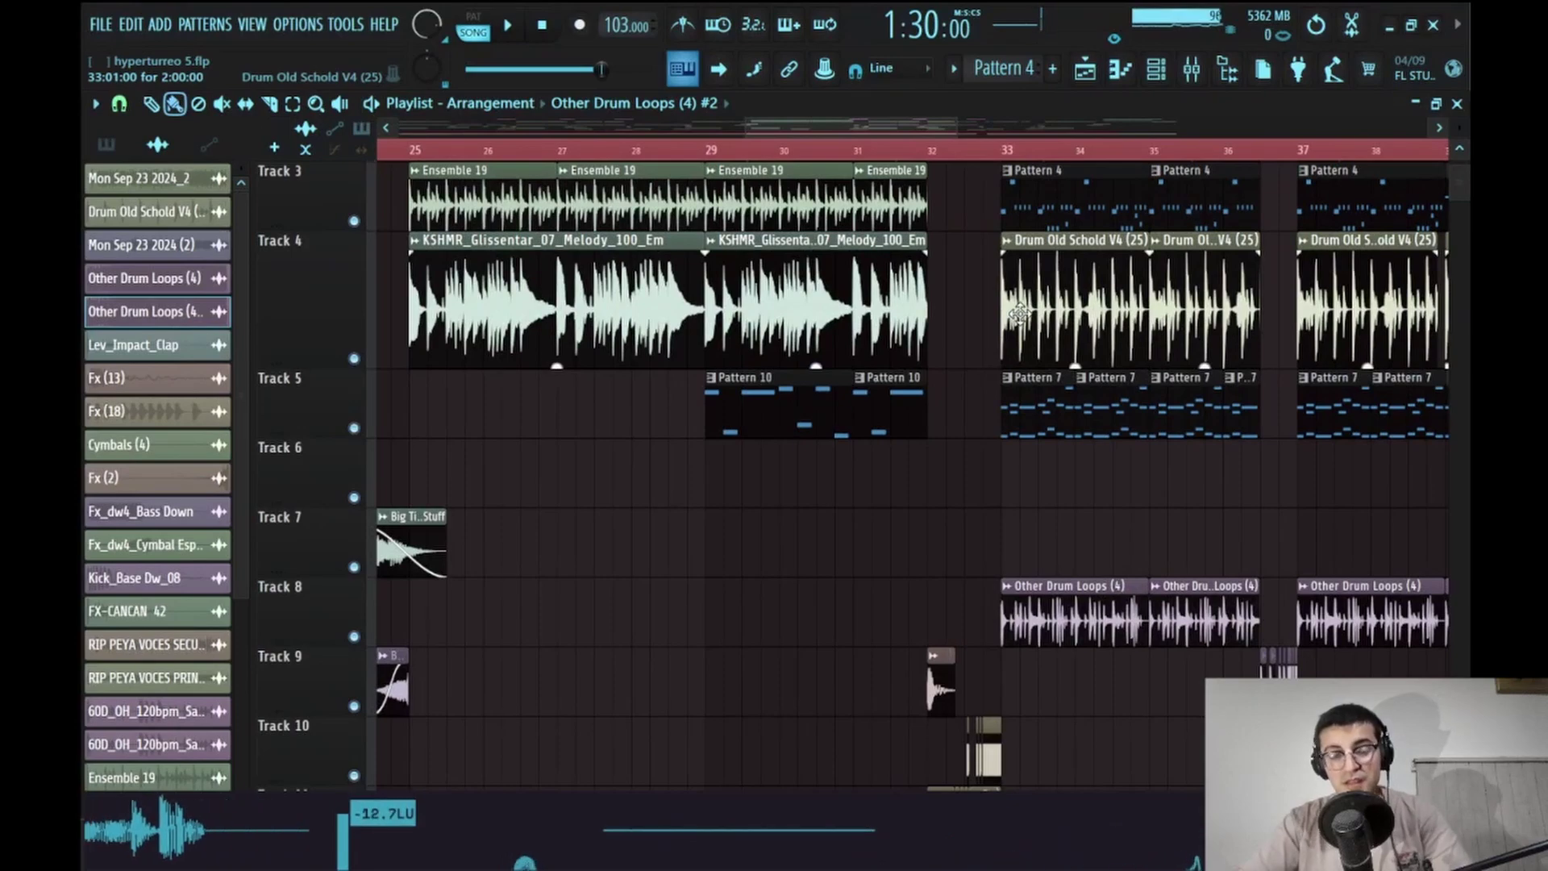
{"action": "scroll", "coordinate": [786, 322], "scroll_direction": "left", "scroll_amount": 3}
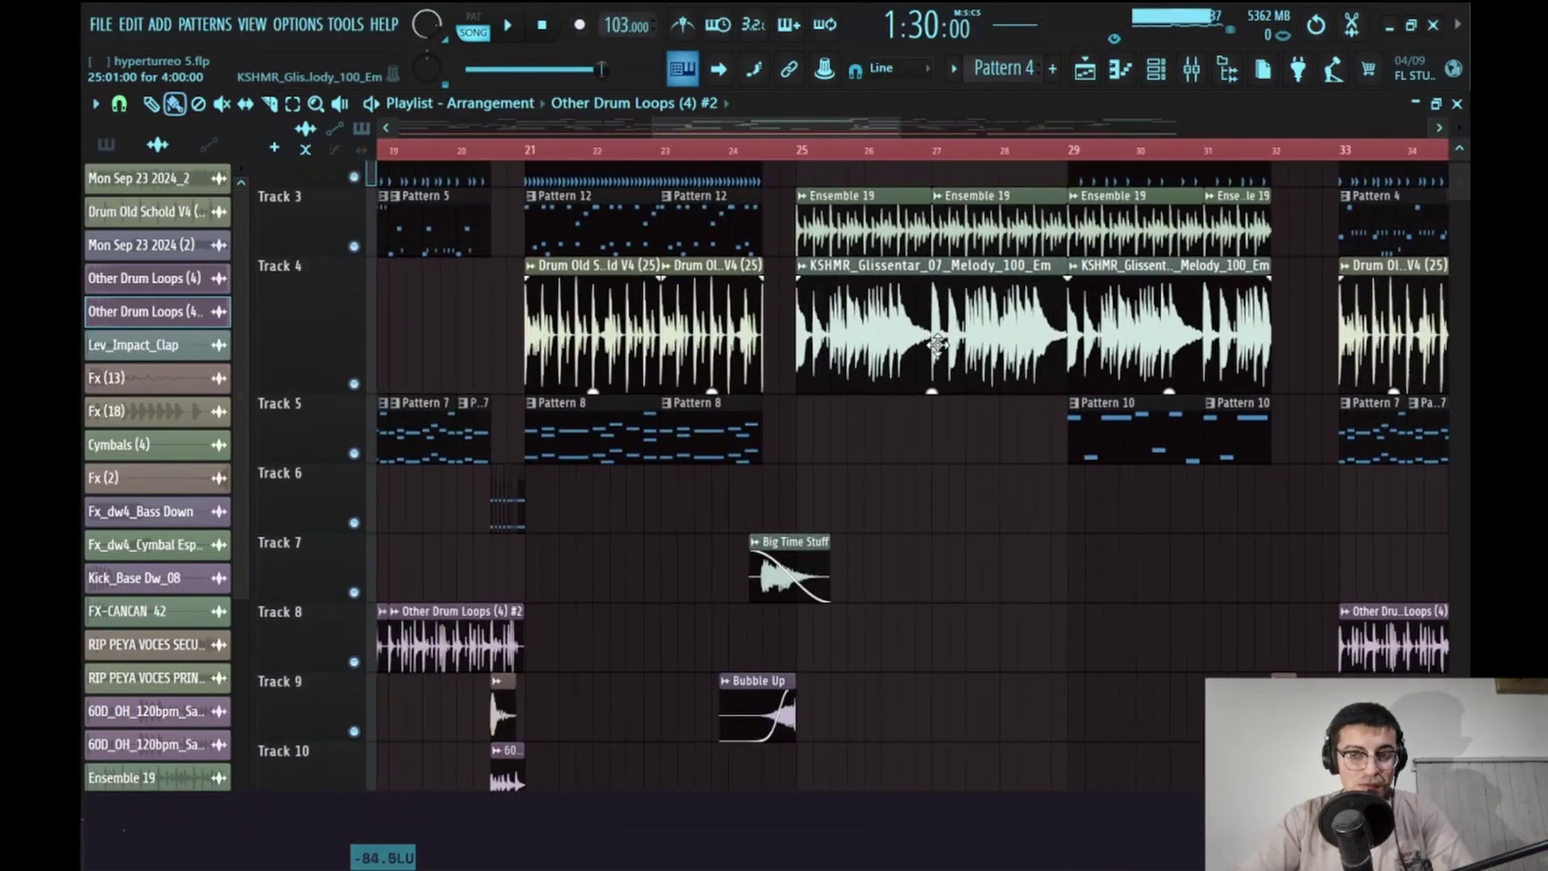
{"action": "scroll", "coordinate": [936, 345], "scroll_direction": "down", "scroll_amount": 4}
{"action": "scroll", "coordinate": [919, 320], "scroll_direction": "down", "scroll_amount": 6}
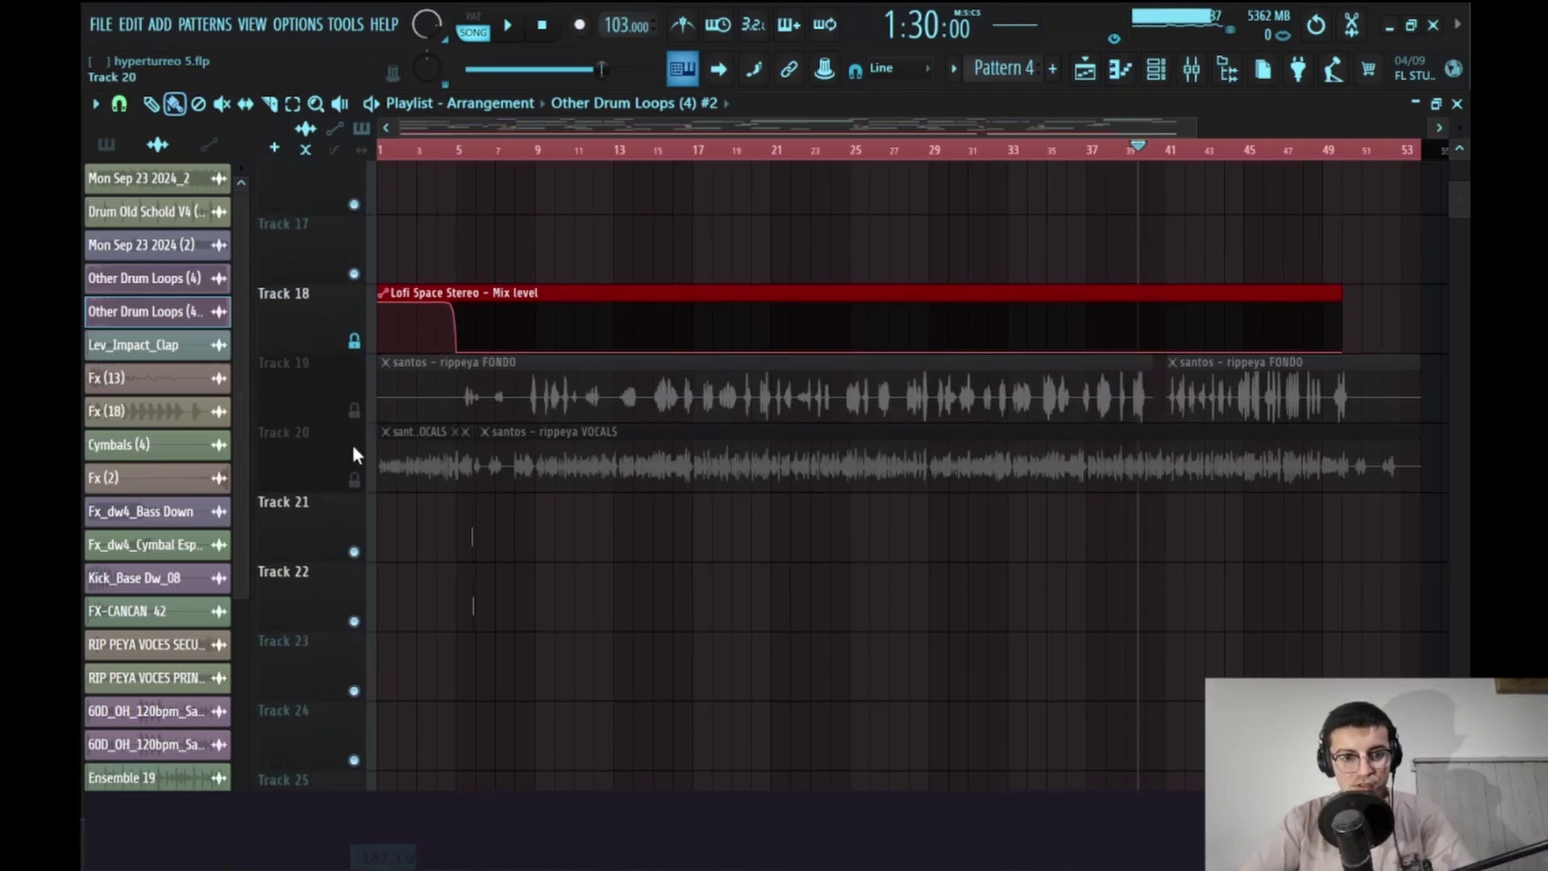
{"action": "right_click", "coordinate": [354, 479]}
{"action": "scroll", "coordinate": [467, 373], "scroll_direction": "up", "scroll_amount": 4}
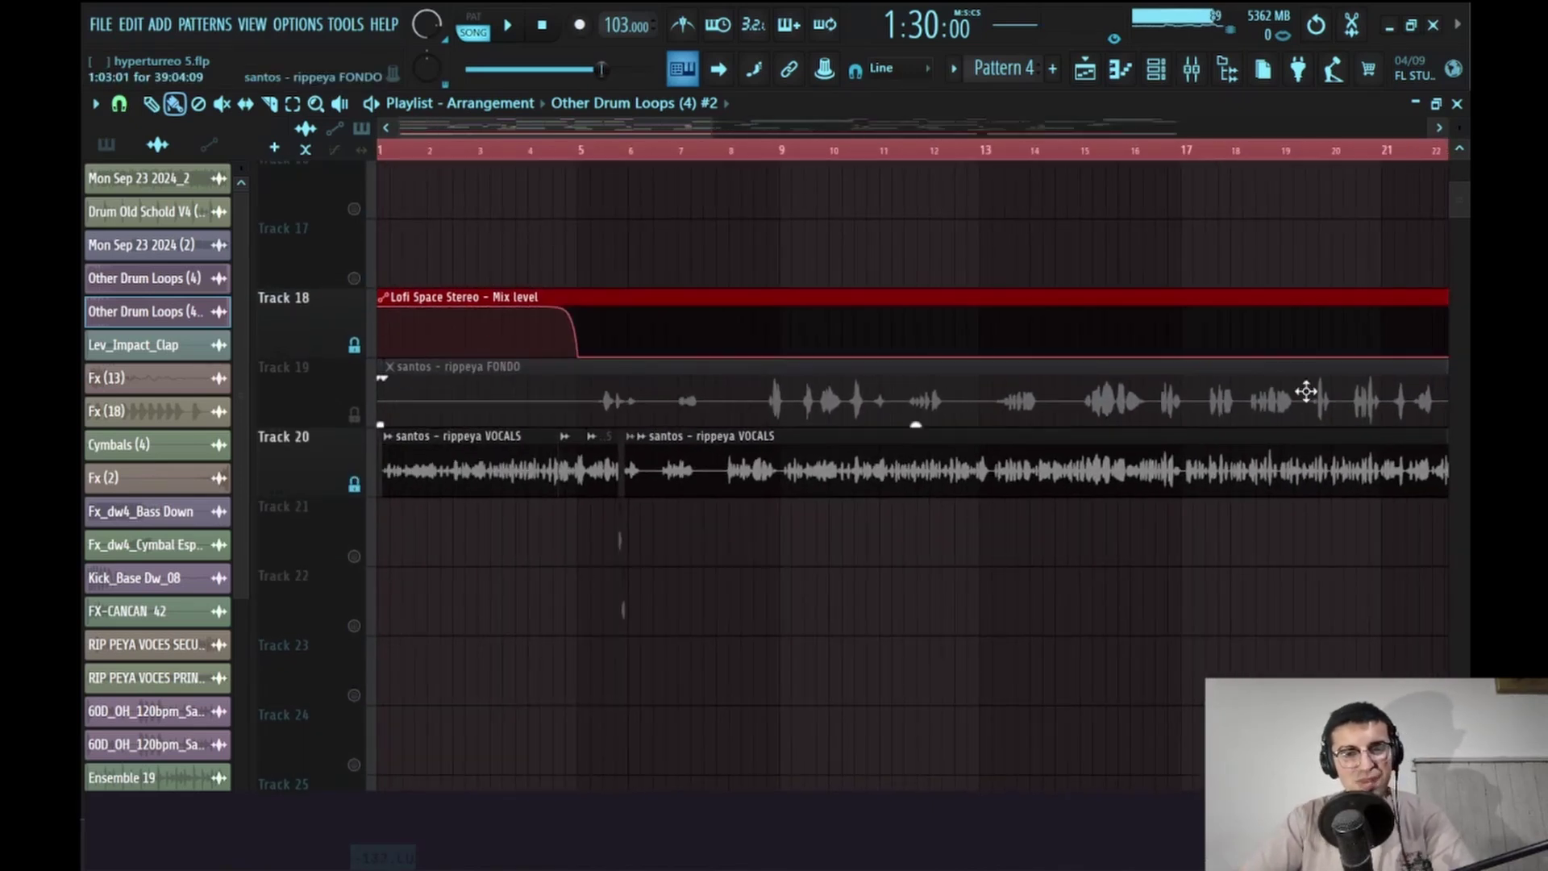
Return to the song start and unmute Tracks 21 and 22 alongside the soloed vocals
{"action": "key", "text": "Home"}
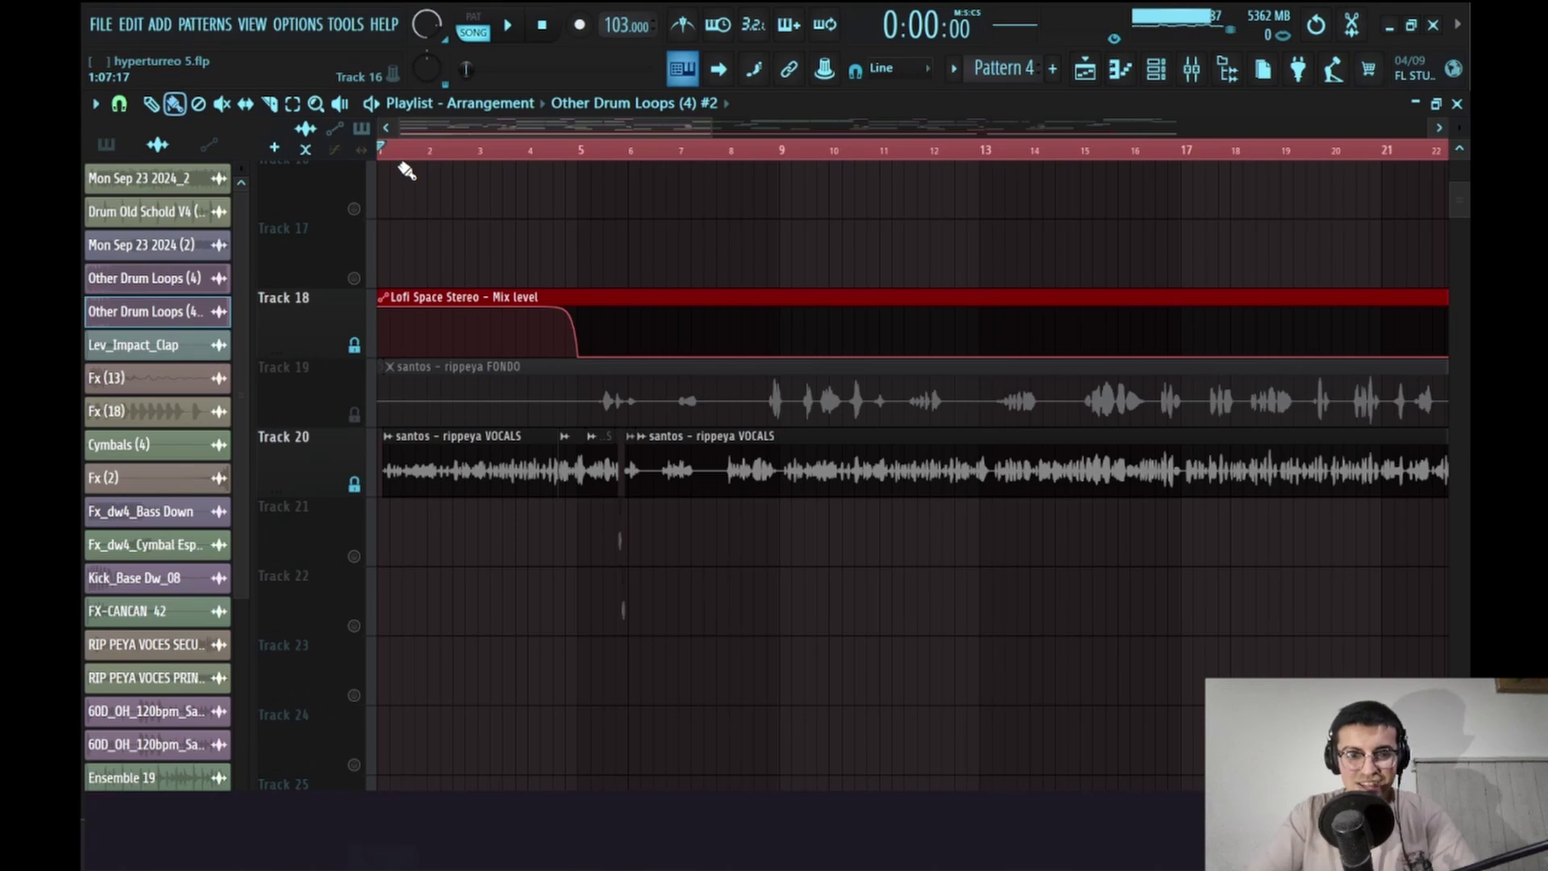
{"action": "scroll", "coordinate": [786, 150], "scroll_direction": "up", "scroll_amount": 3}
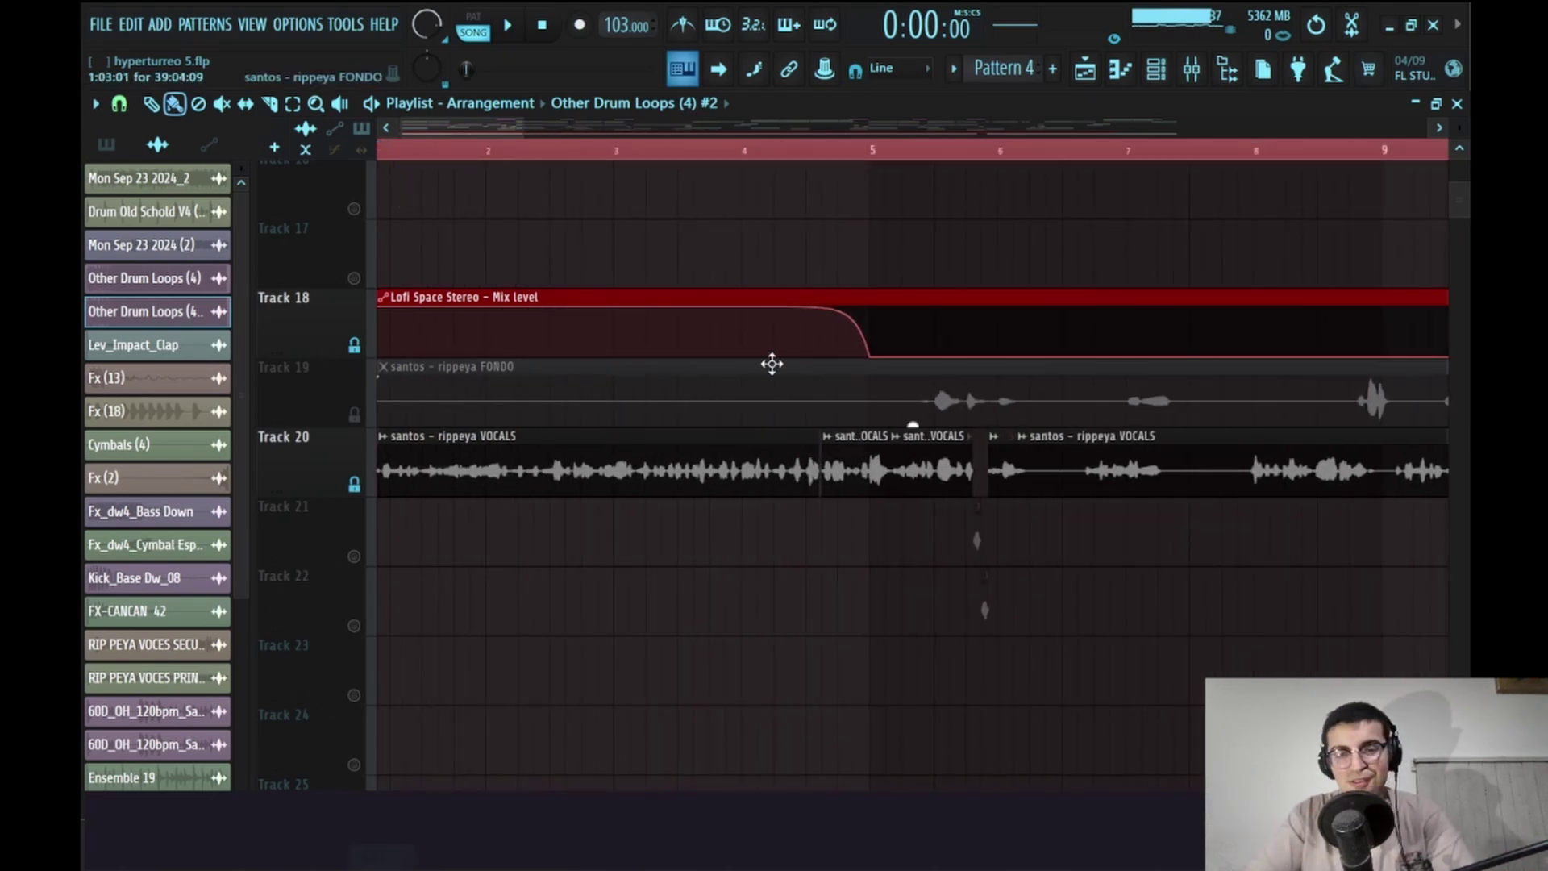
{"action": "left_click", "coordinate": [355, 556]}
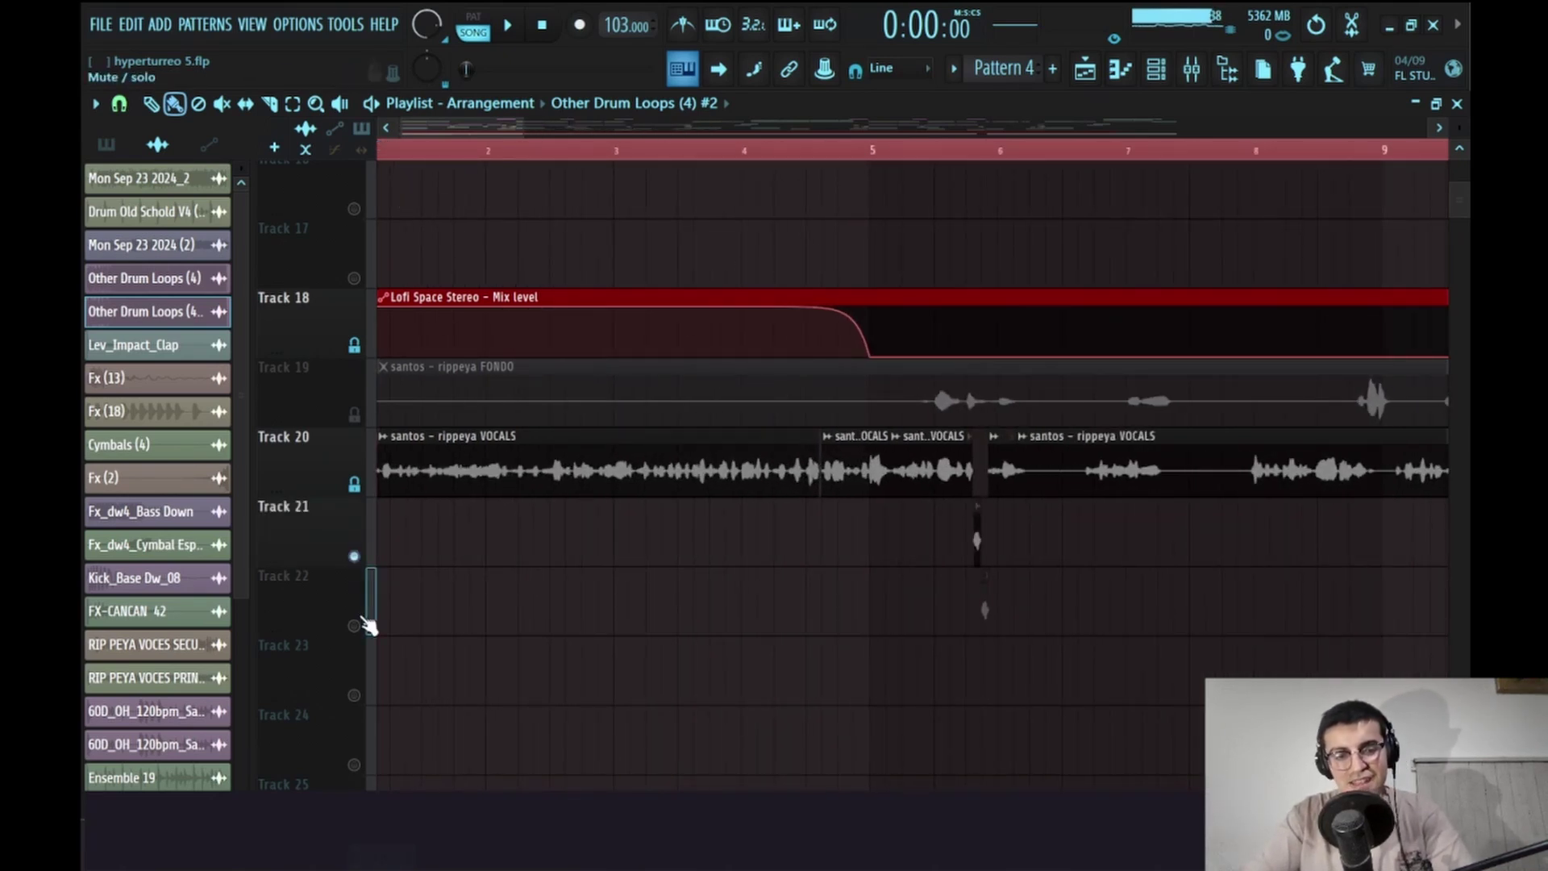
{"action": "left_click", "coordinate": [356, 625]}
Open the mixer and display the effects chain of the VOCAL_PRINCIPAL track
{"action": "left_click", "coordinate": [1192, 69]}
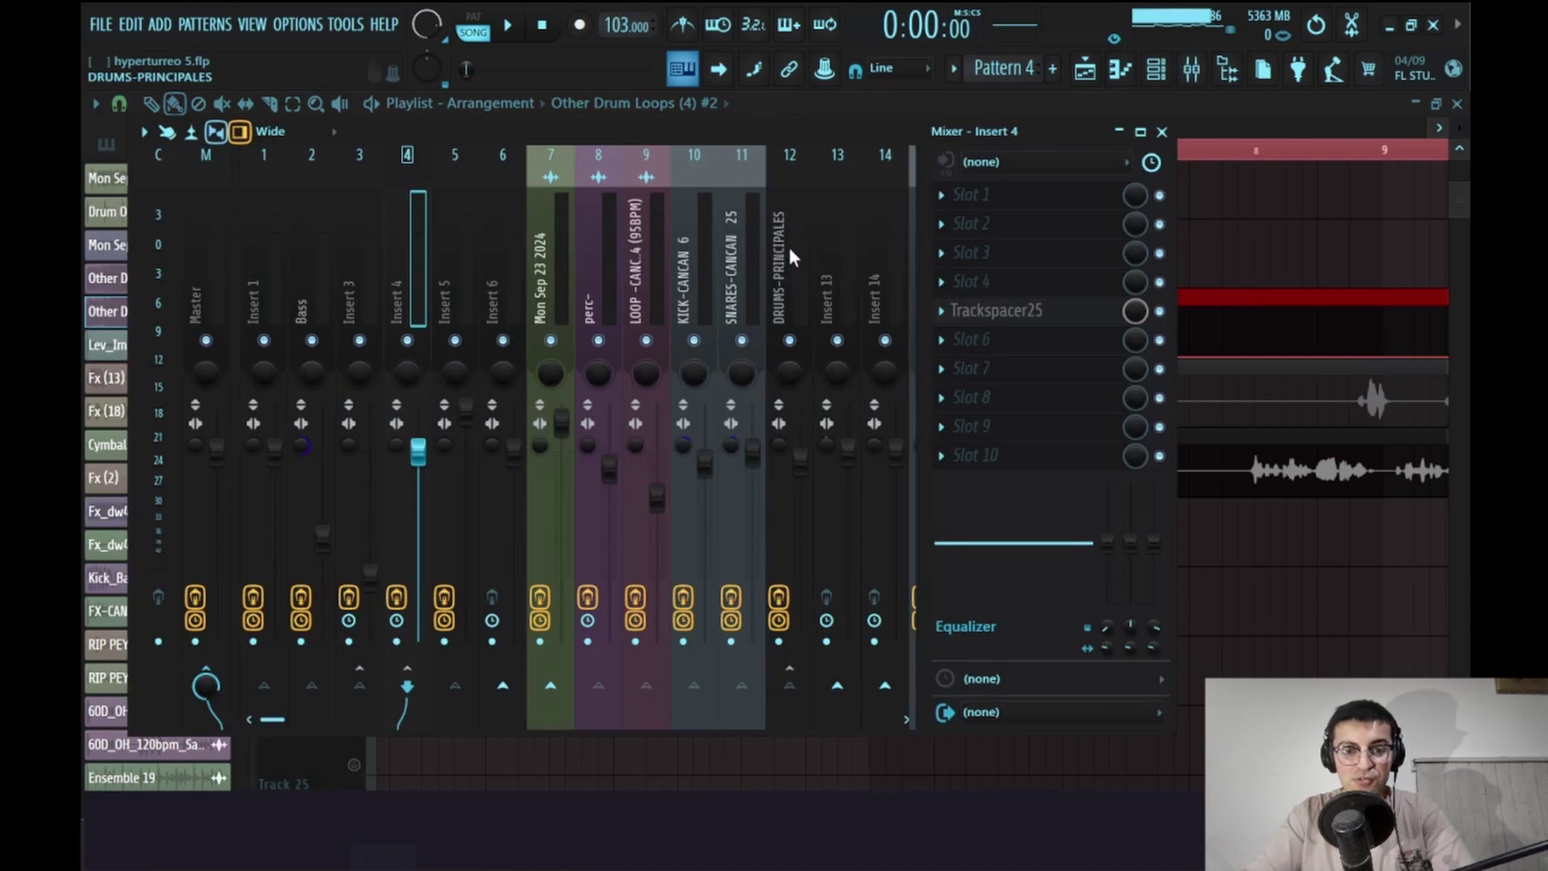
{"action": "left_click", "coordinate": [709, 251]}
{"action": "left_click", "coordinate": [421, 257]}
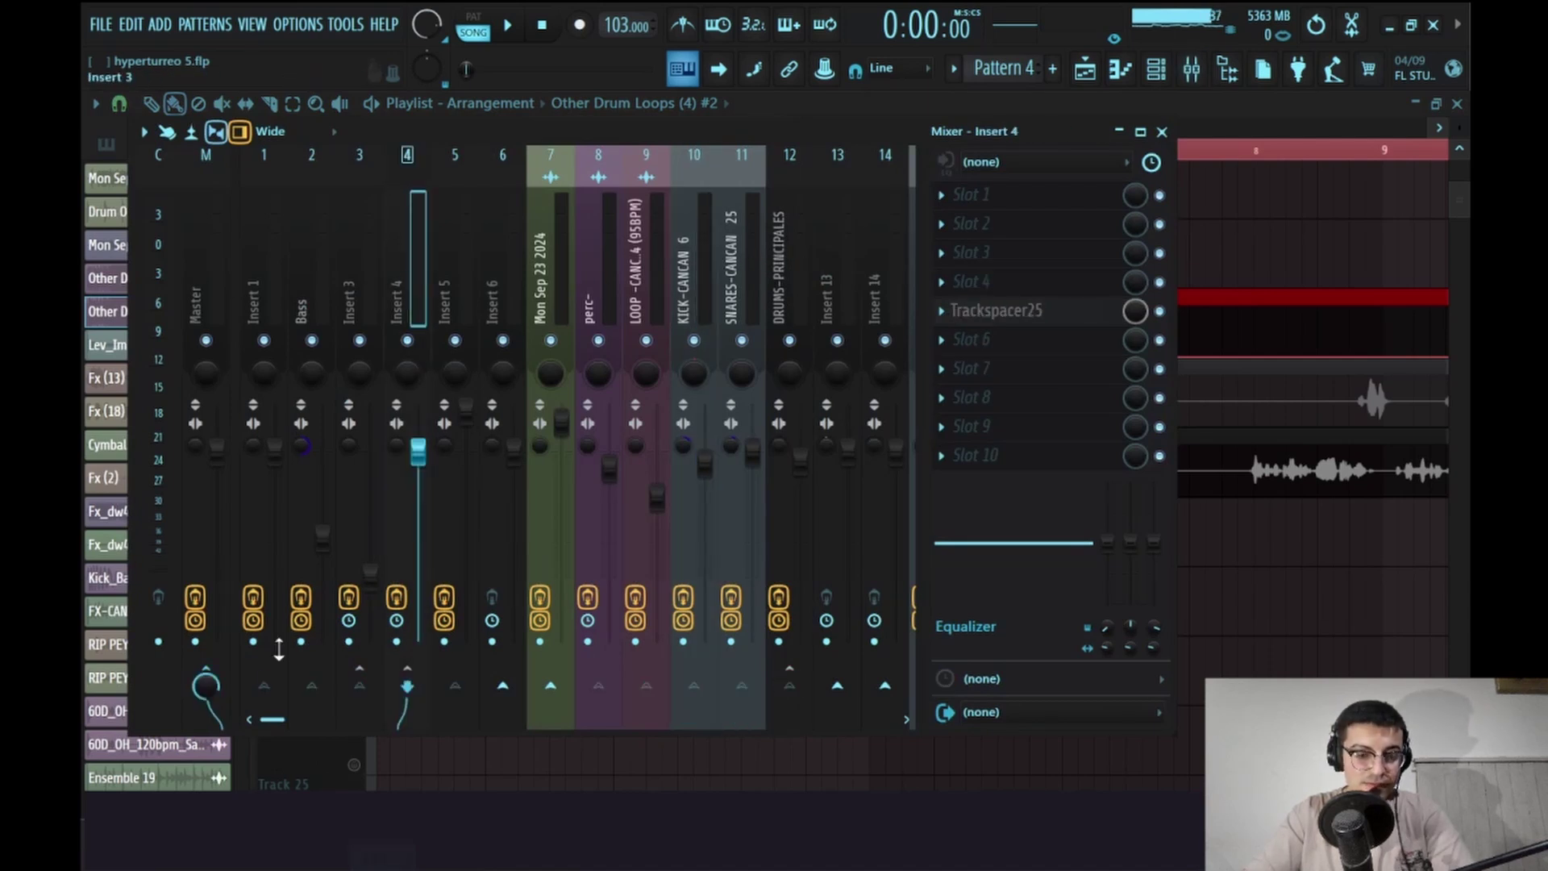
{"action": "left_click_drag", "start_coordinate": [272, 719], "coordinate": [355, 722]}
{"action": "left_click", "coordinate": [568, 298]}
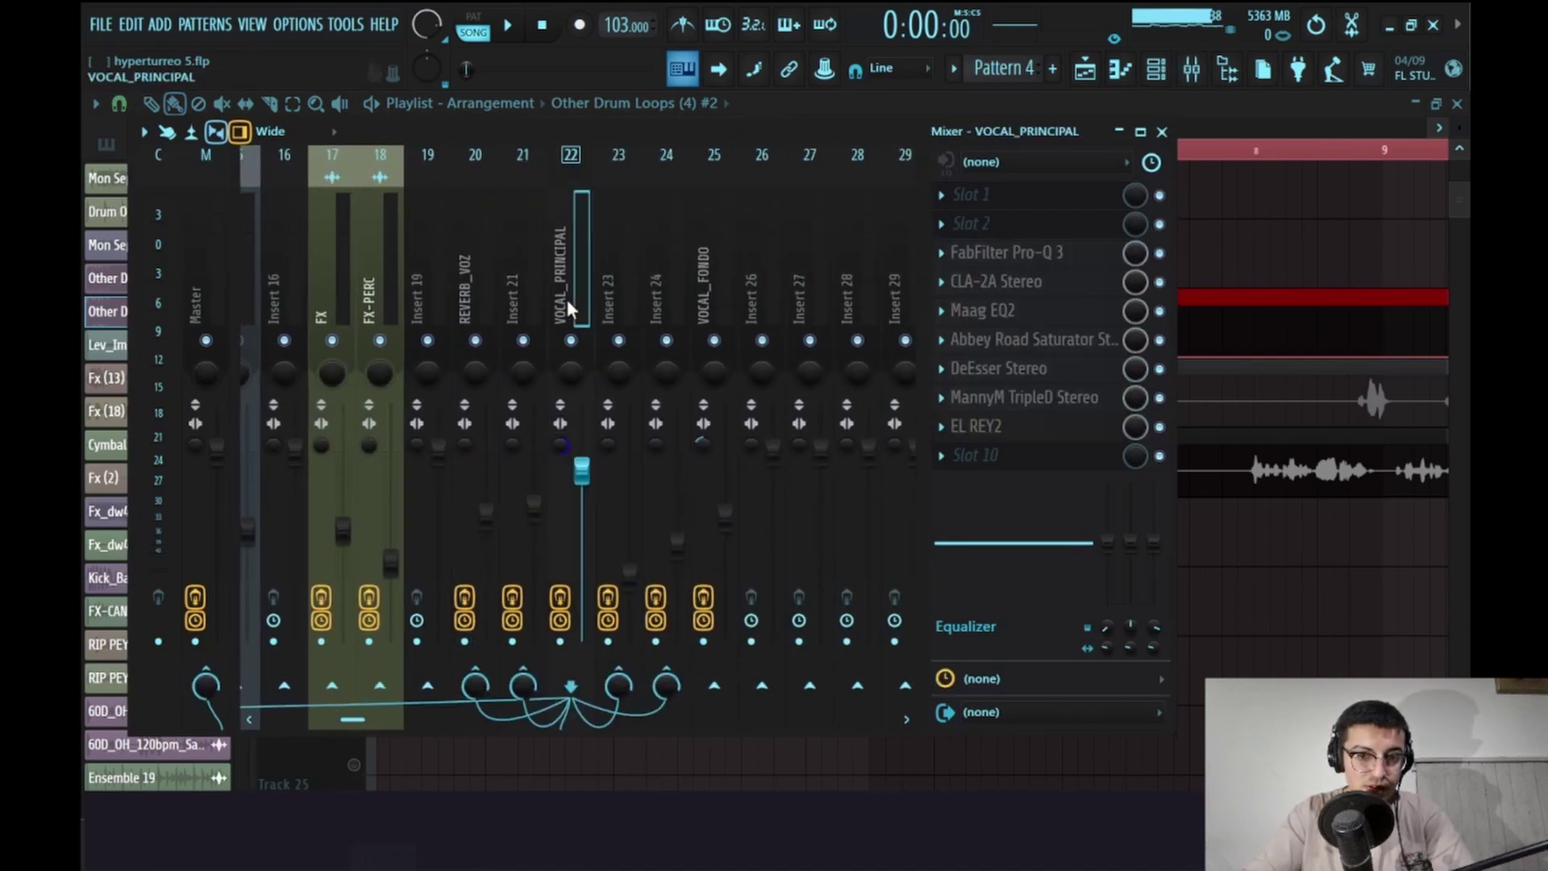
Play the soloed vocals from the song start and again from just after bar 5, checking the vocal levels in the mixer
{"action": "key", "text": "space"}
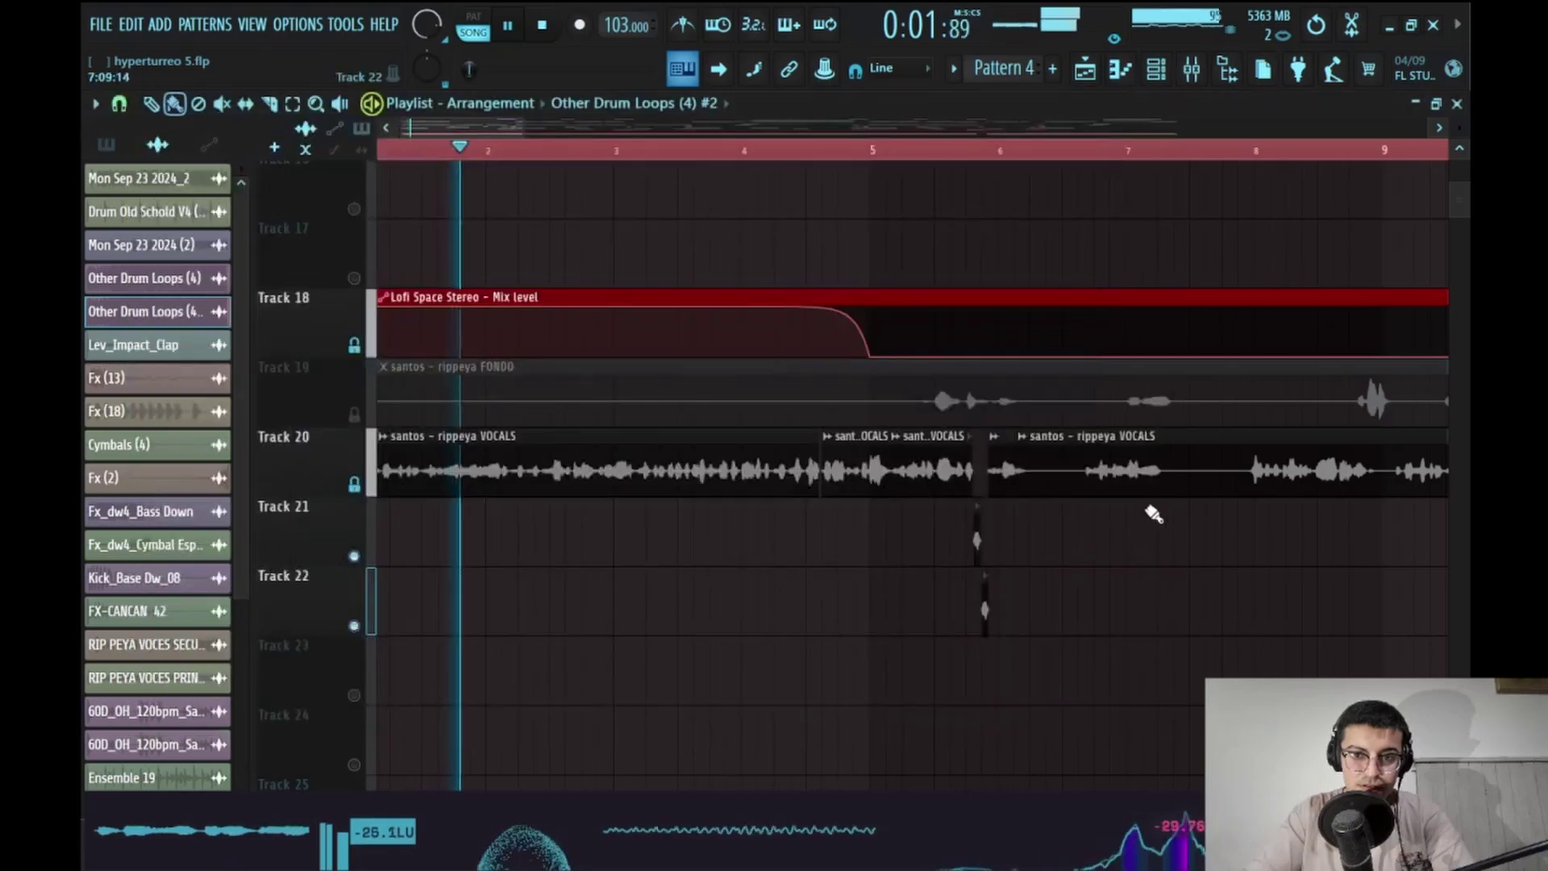
{"action": "key", "text": "F9"}
{"action": "left_click", "coordinate": [920, 151]}
{"action": "key", "text": "F9"}
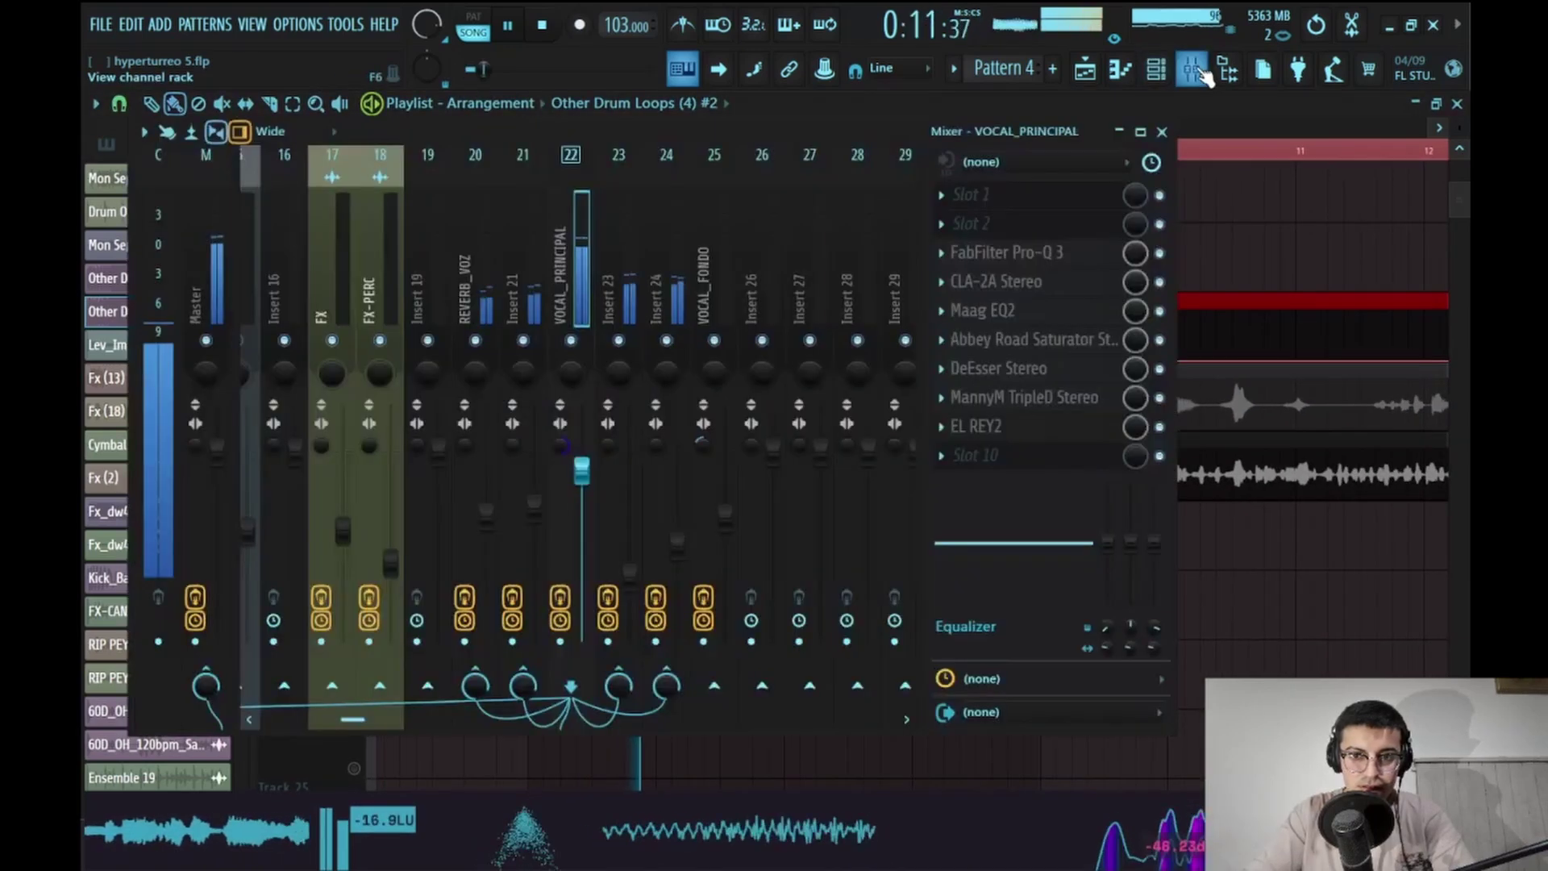
{"action": "left_click", "coordinate": [616, 274]}
{"action": "key", "text": "space"}
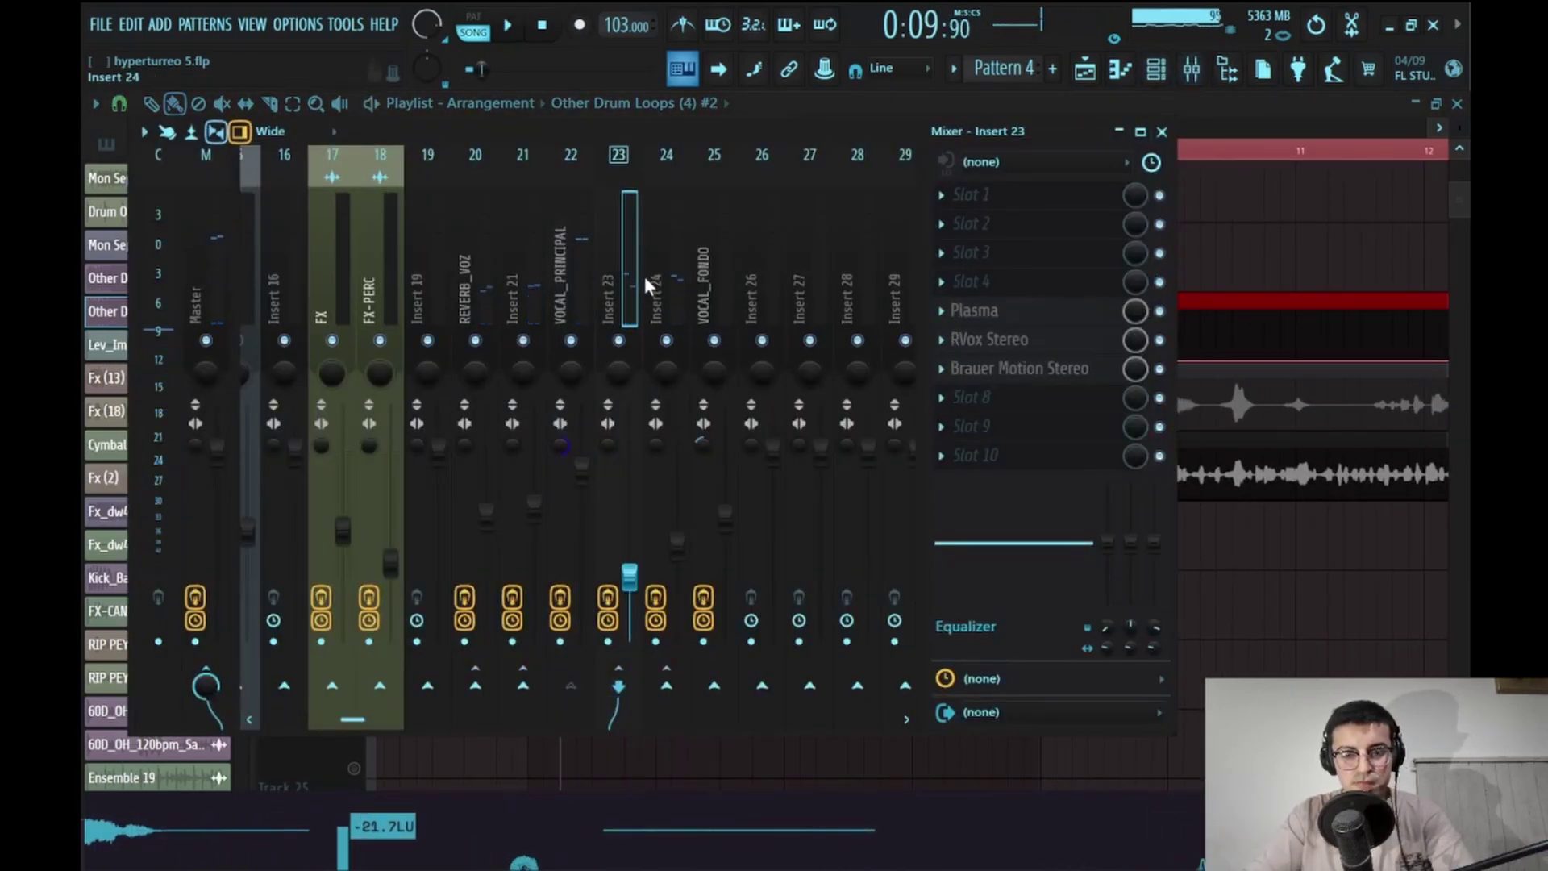
Compare the vocal mixer tracks and inspect the Plasma and Brauer Motion Stereo effects on Insert 23
{"action": "left_click", "coordinate": [655, 276]}
{"action": "left_click", "coordinate": [587, 263]}
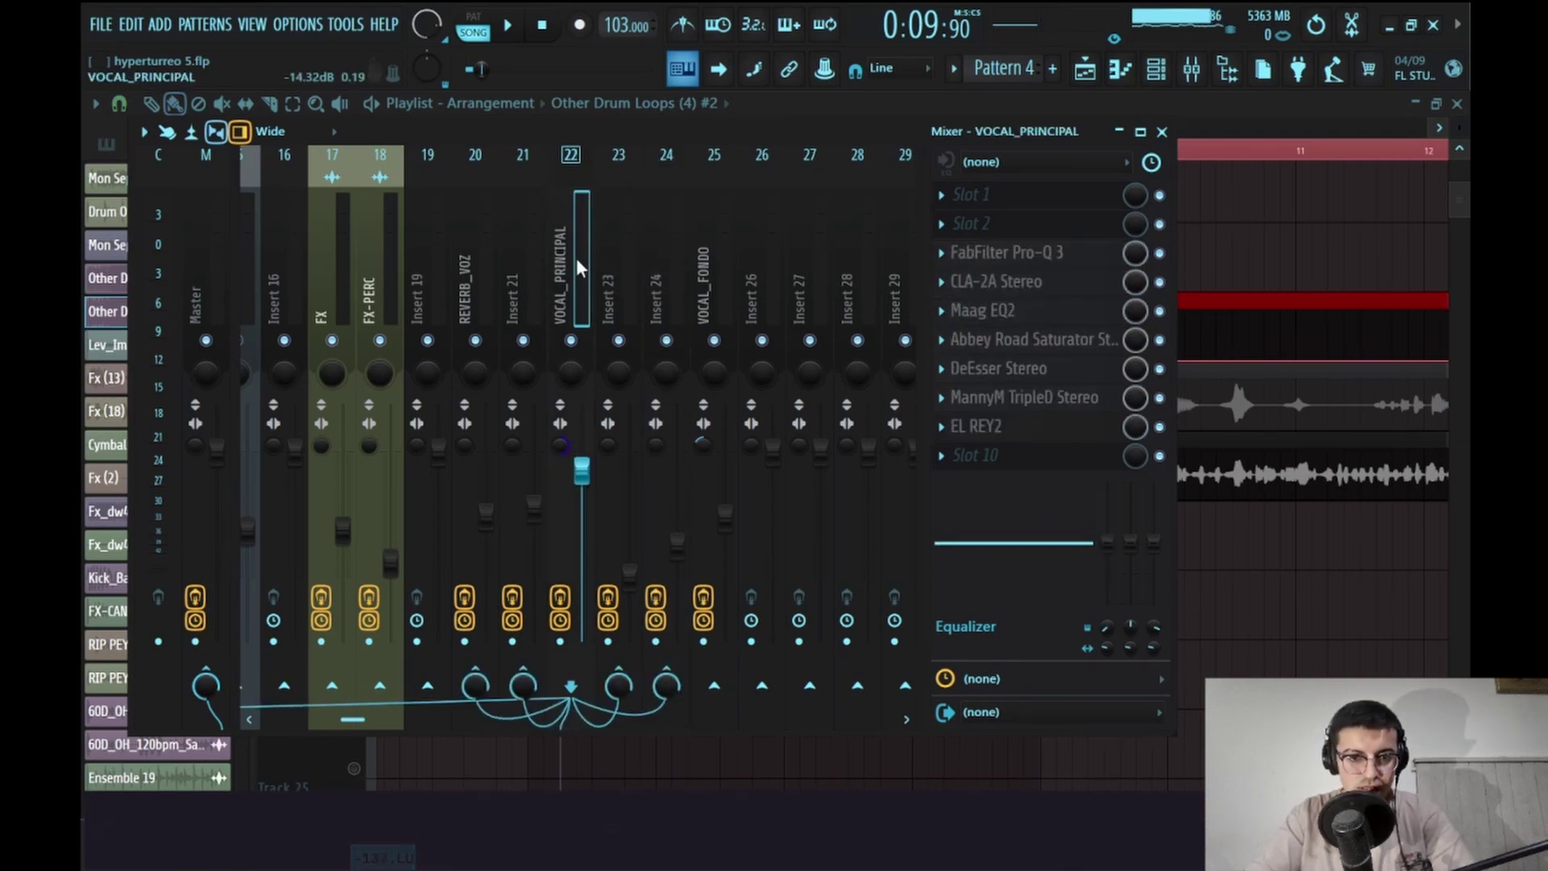
{"action": "left_click", "coordinate": [616, 270]}
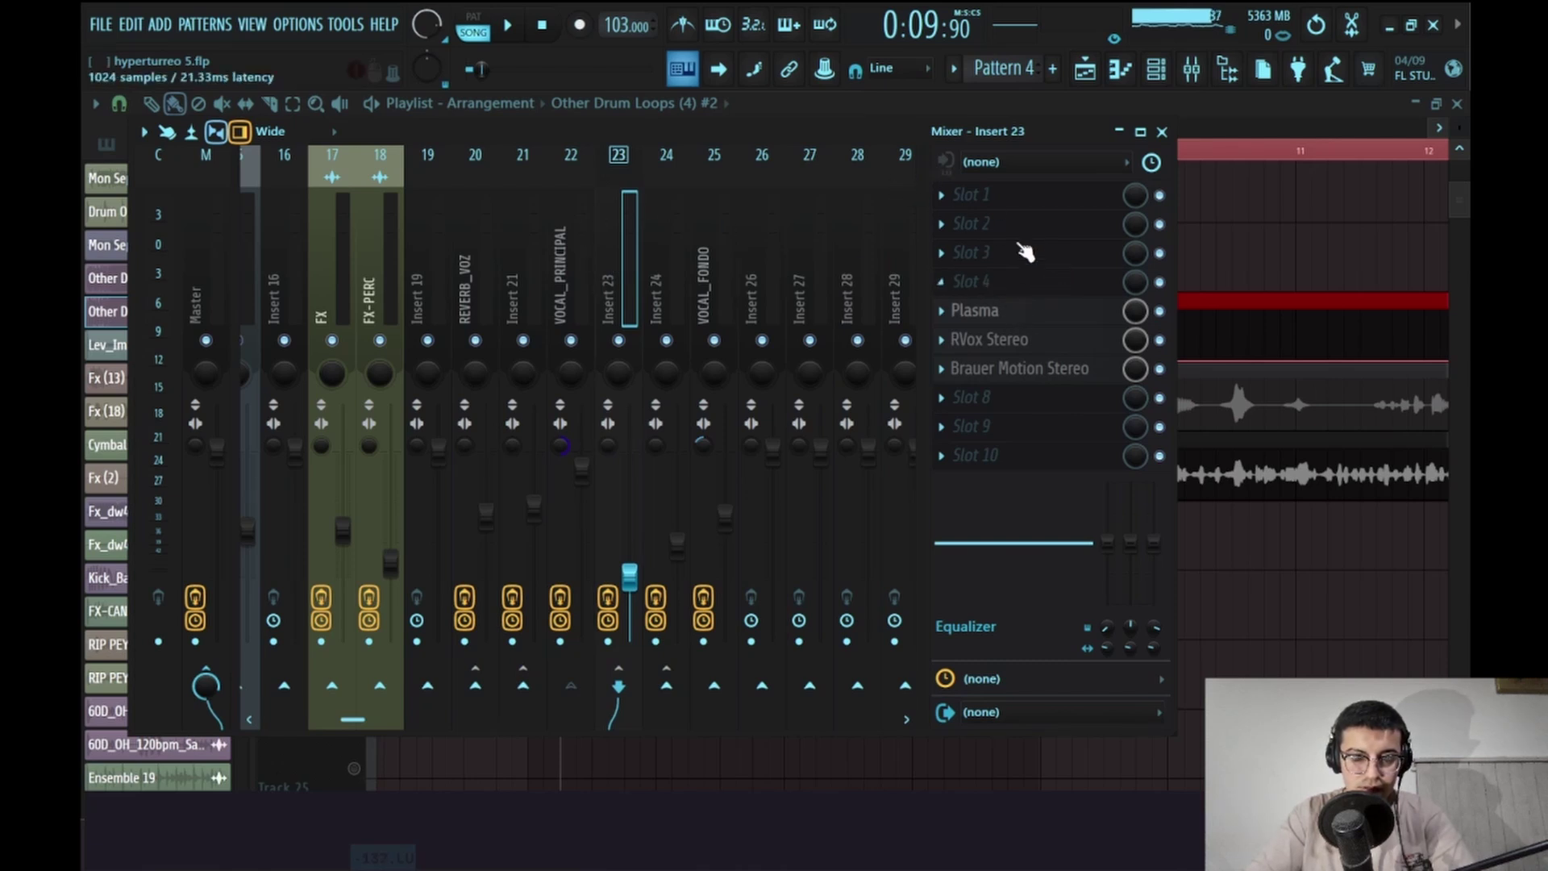
{"action": "left_click", "coordinate": [974, 310]}
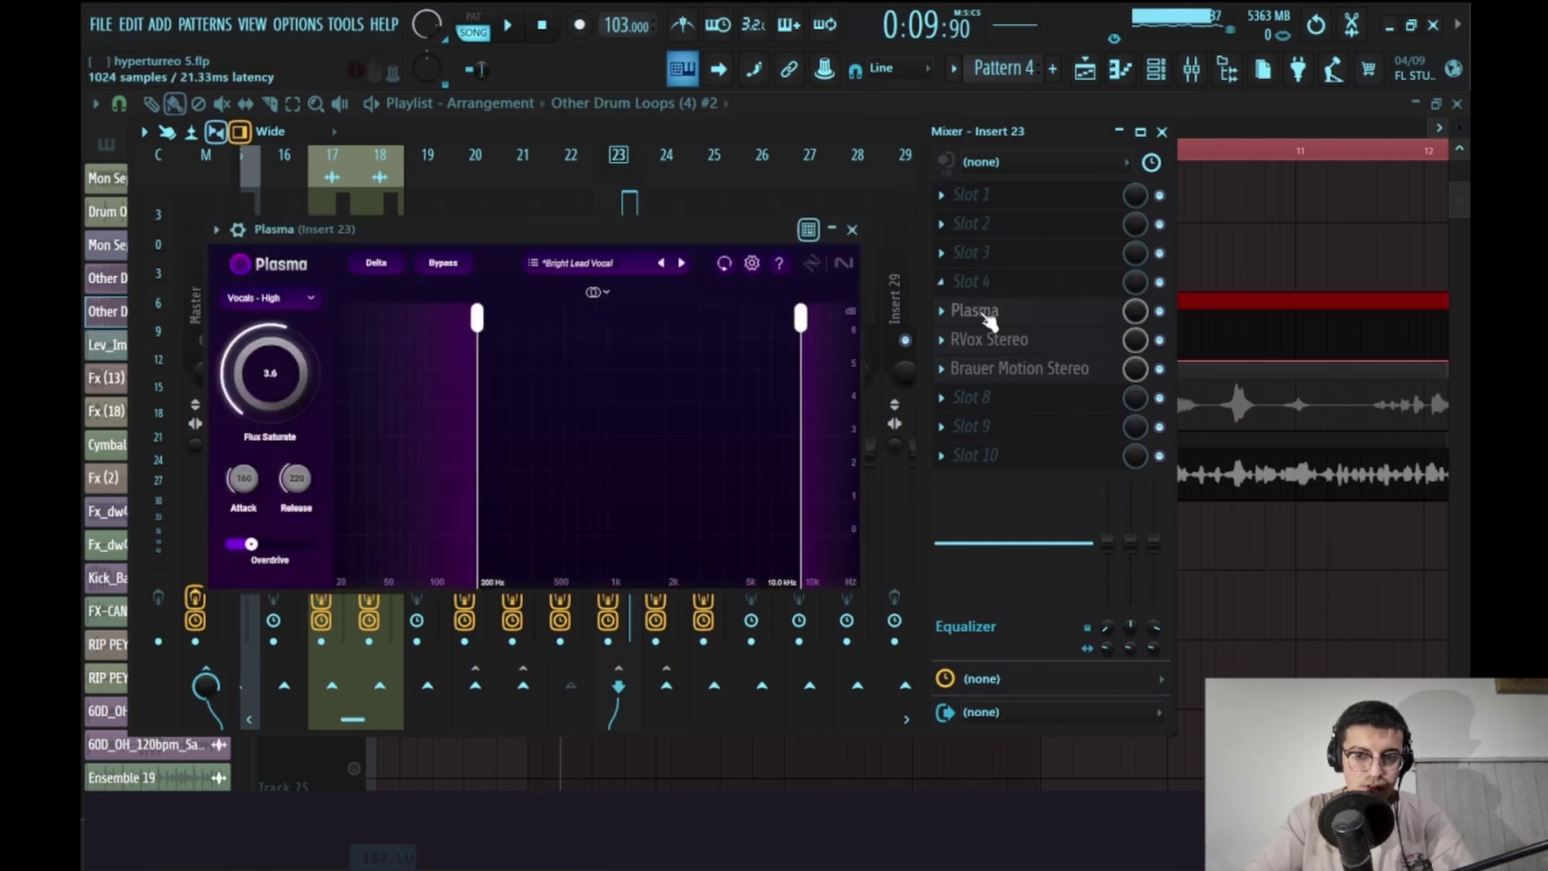
{"action": "left_click", "coordinate": [850, 230]}
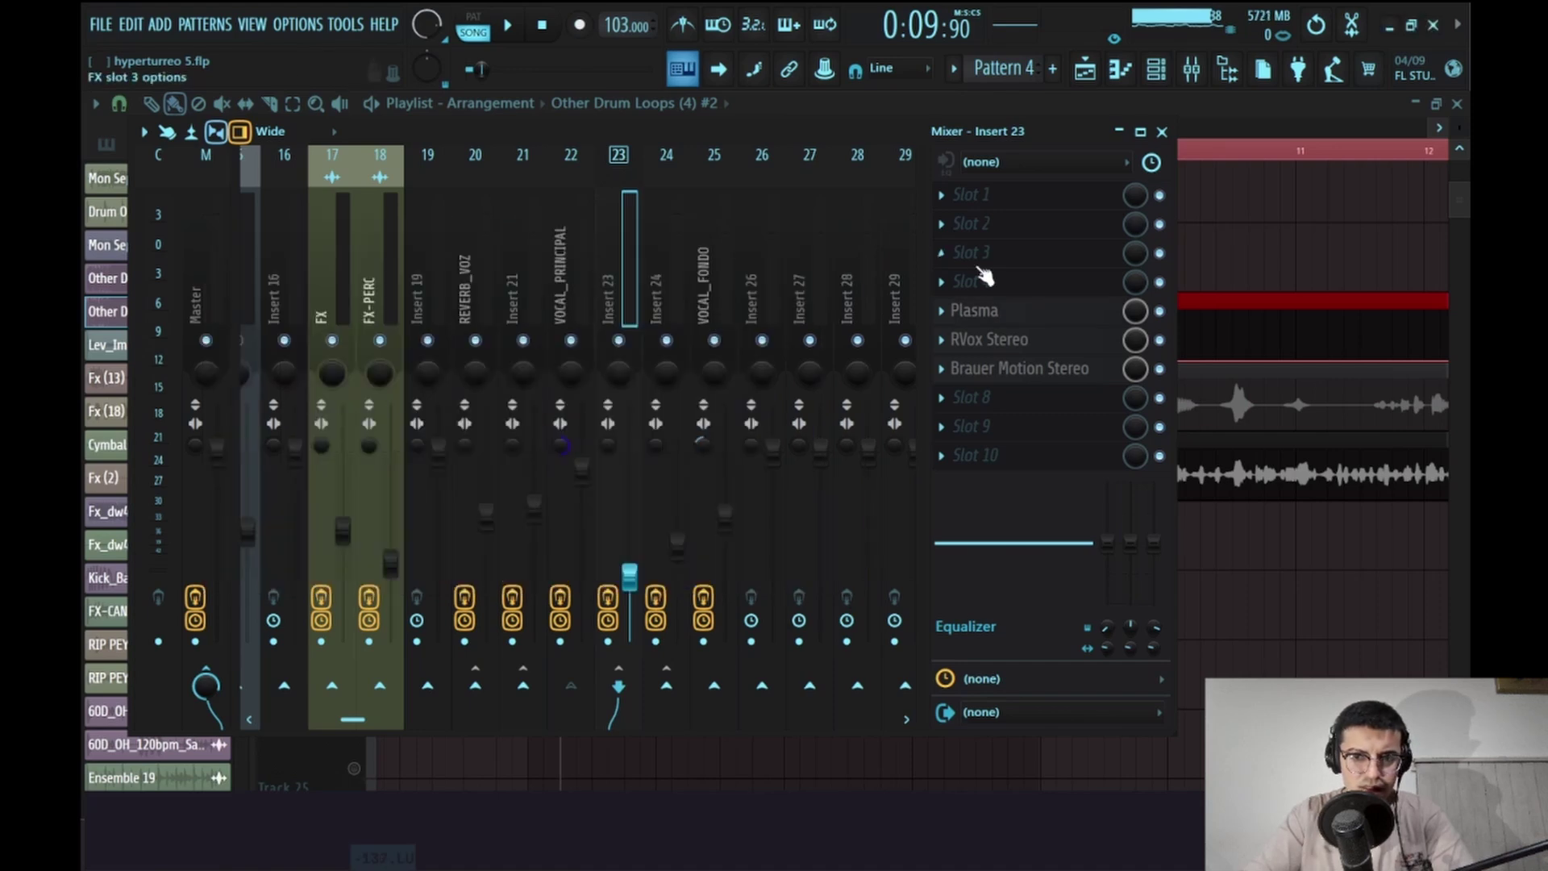
{"action": "left_click", "coordinate": [1020, 367]}
{"action": "left_click", "coordinate": [977, 262]}
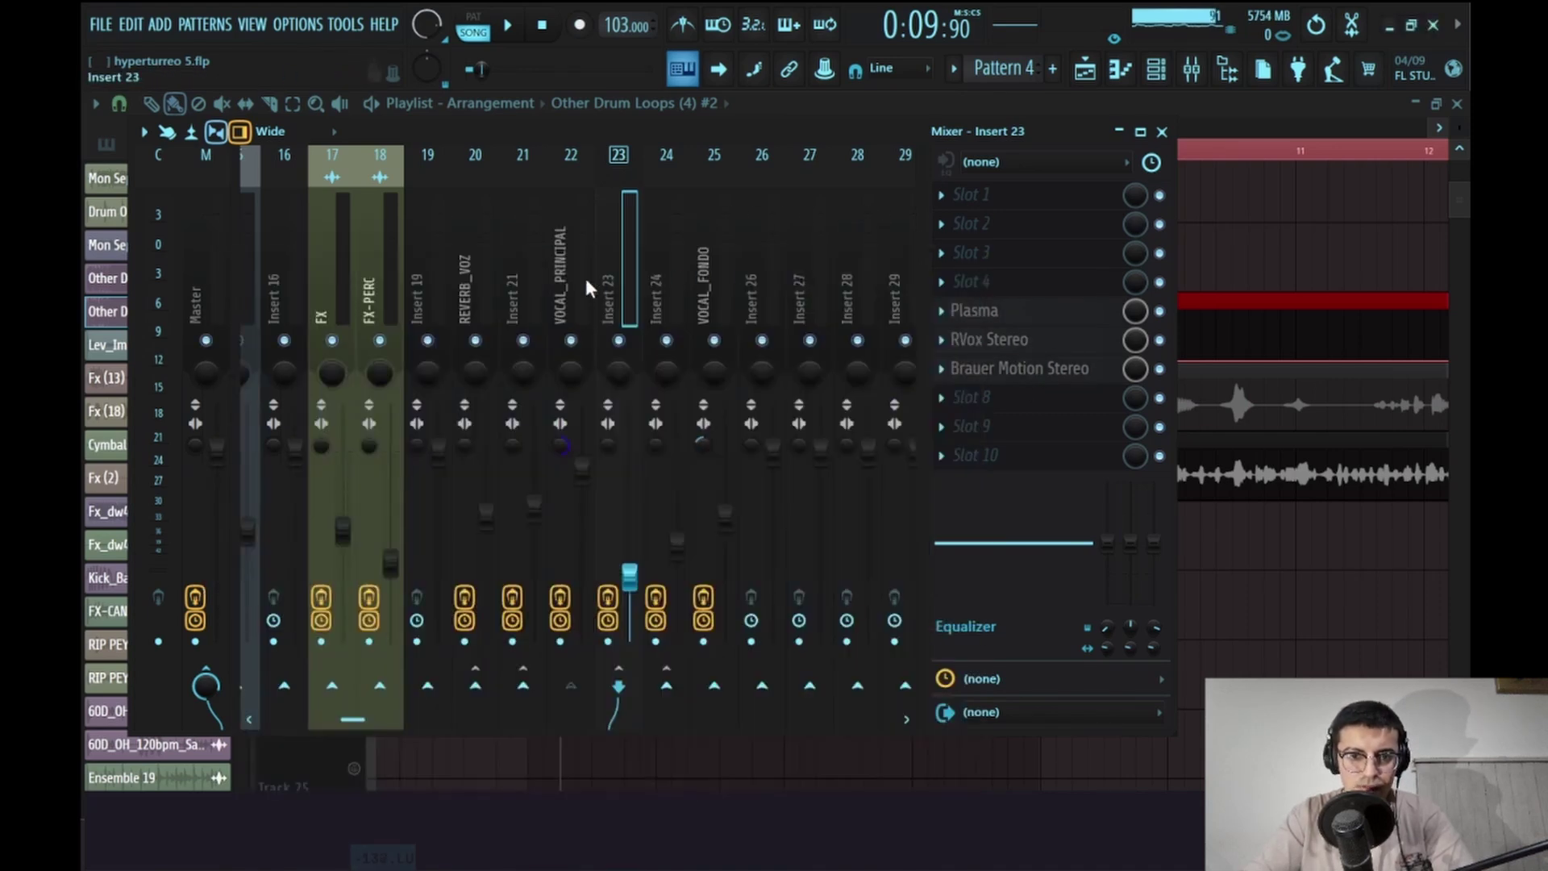
Inspect the Humanoid effect on Insert 24, including its gate control, and close it
{"action": "left_click", "coordinate": [583, 274]}
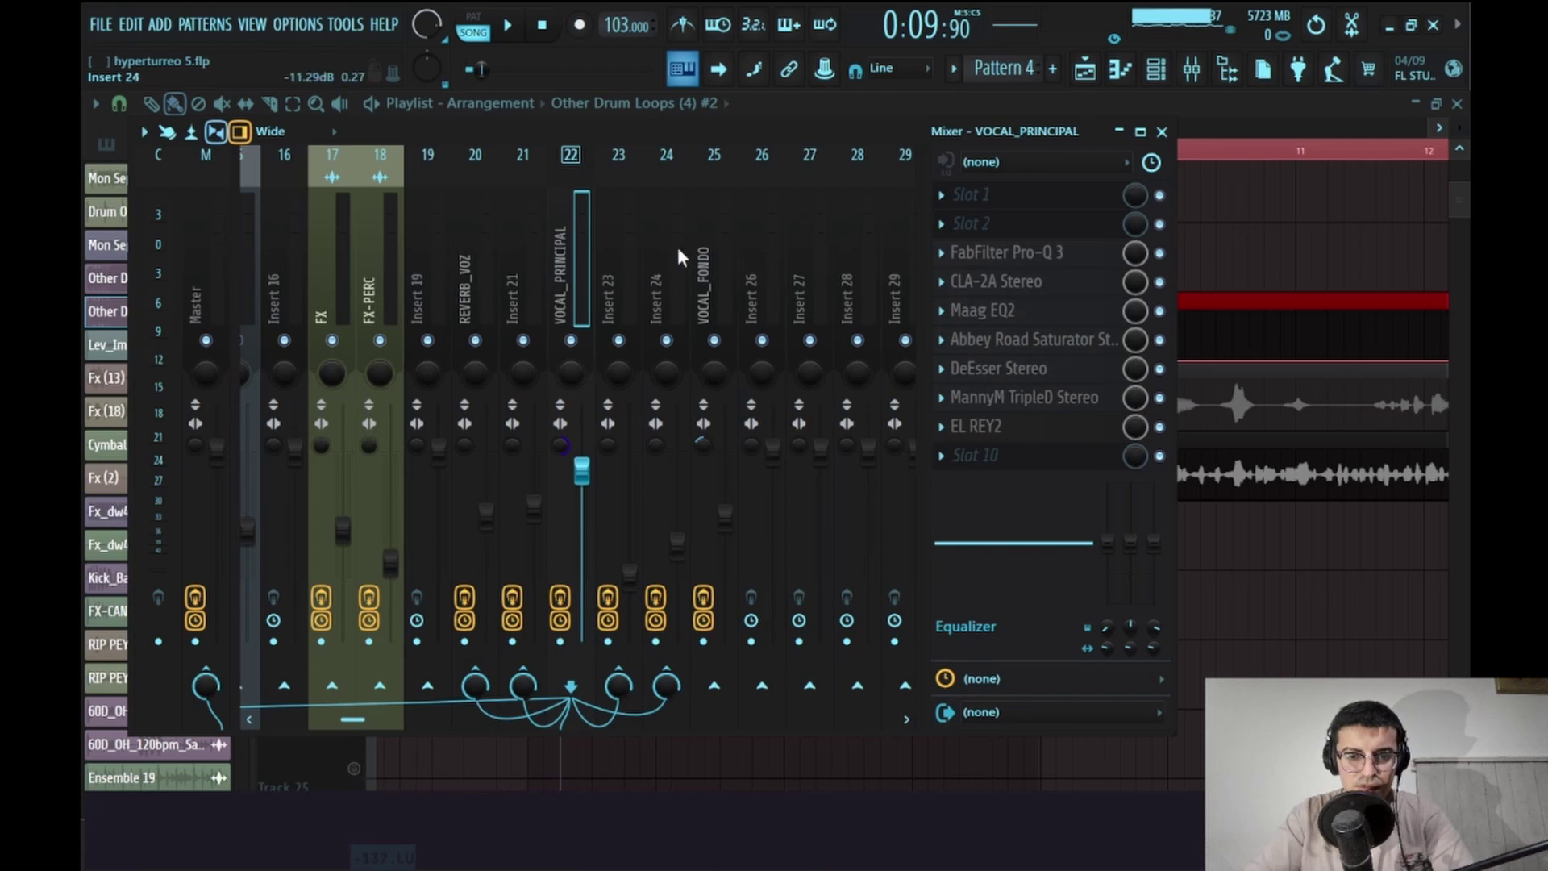
{"action": "left_click", "coordinate": [669, 270]}
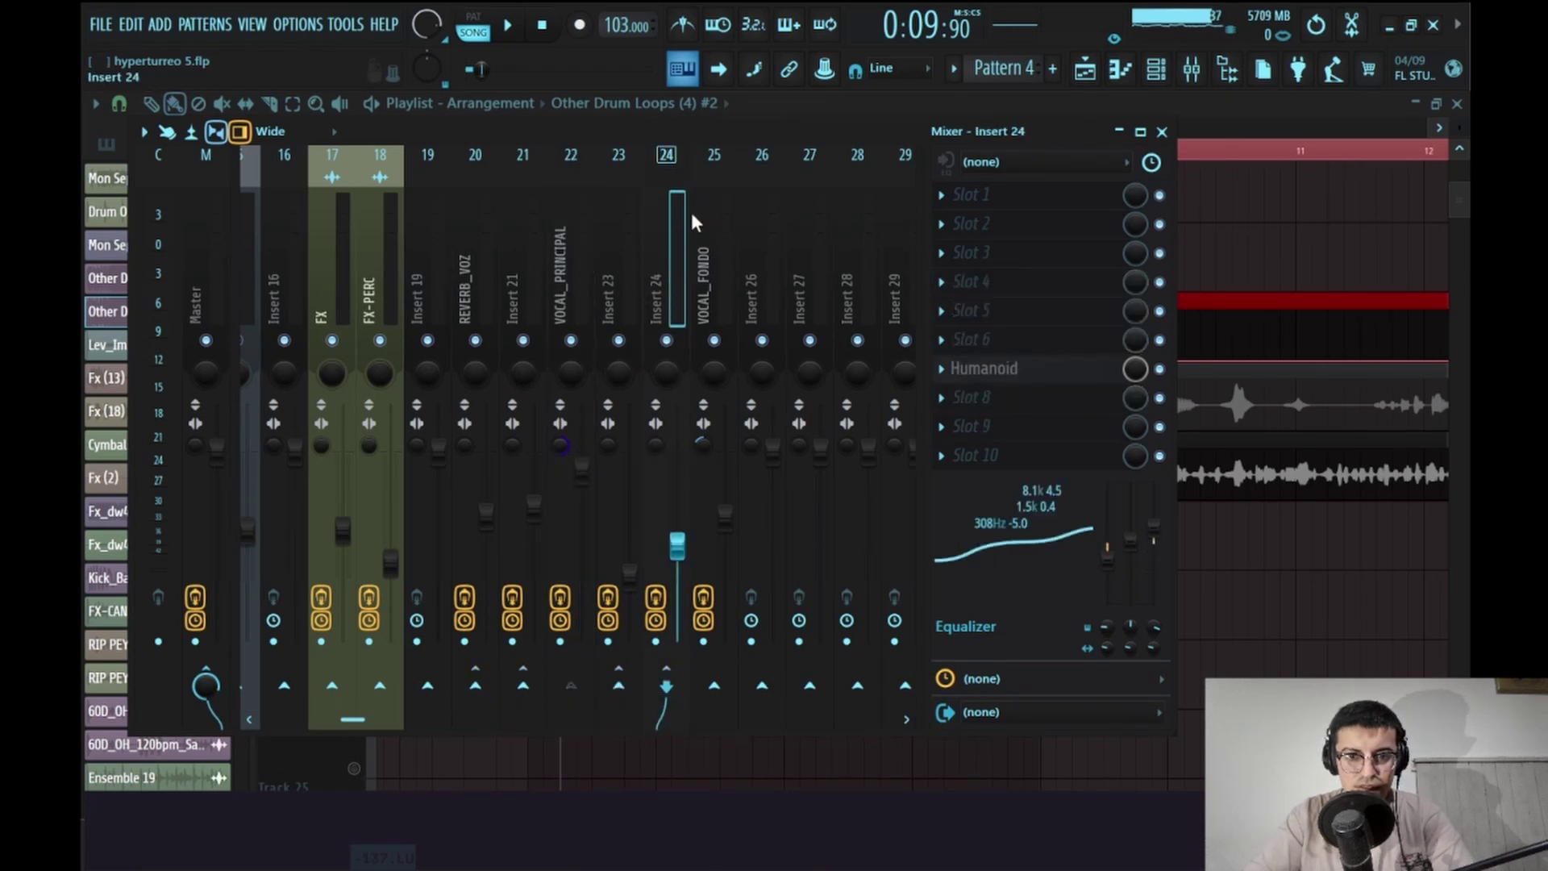
{"action": "left_click", "coordinate": [1002, 369]}
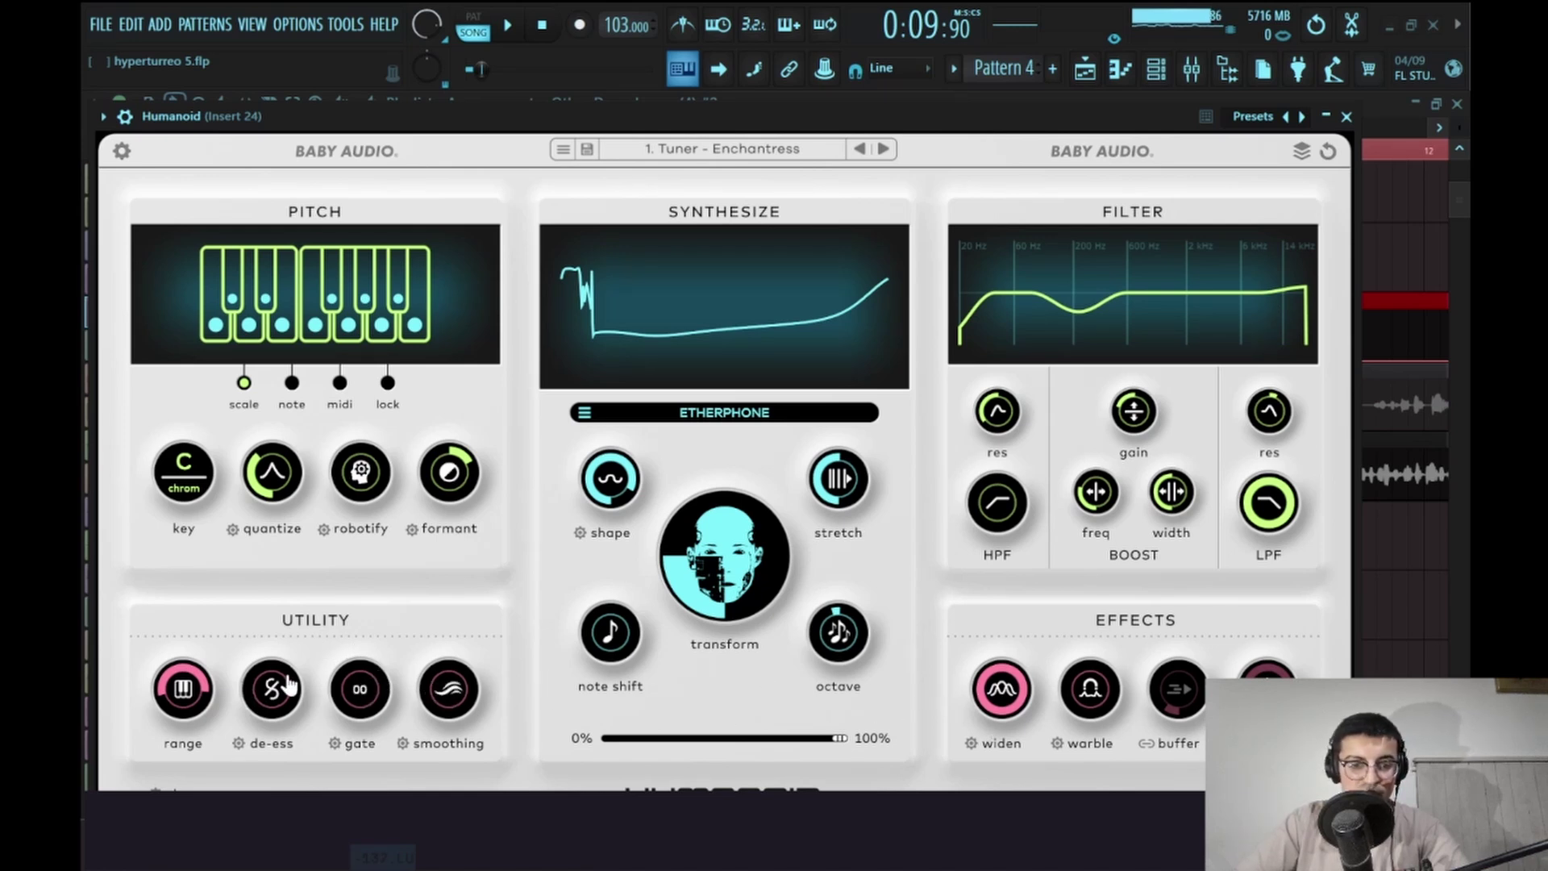
{"action": "left_click_drag", "start_coordinate": [355, 687], "coordinate": [355, 680]}
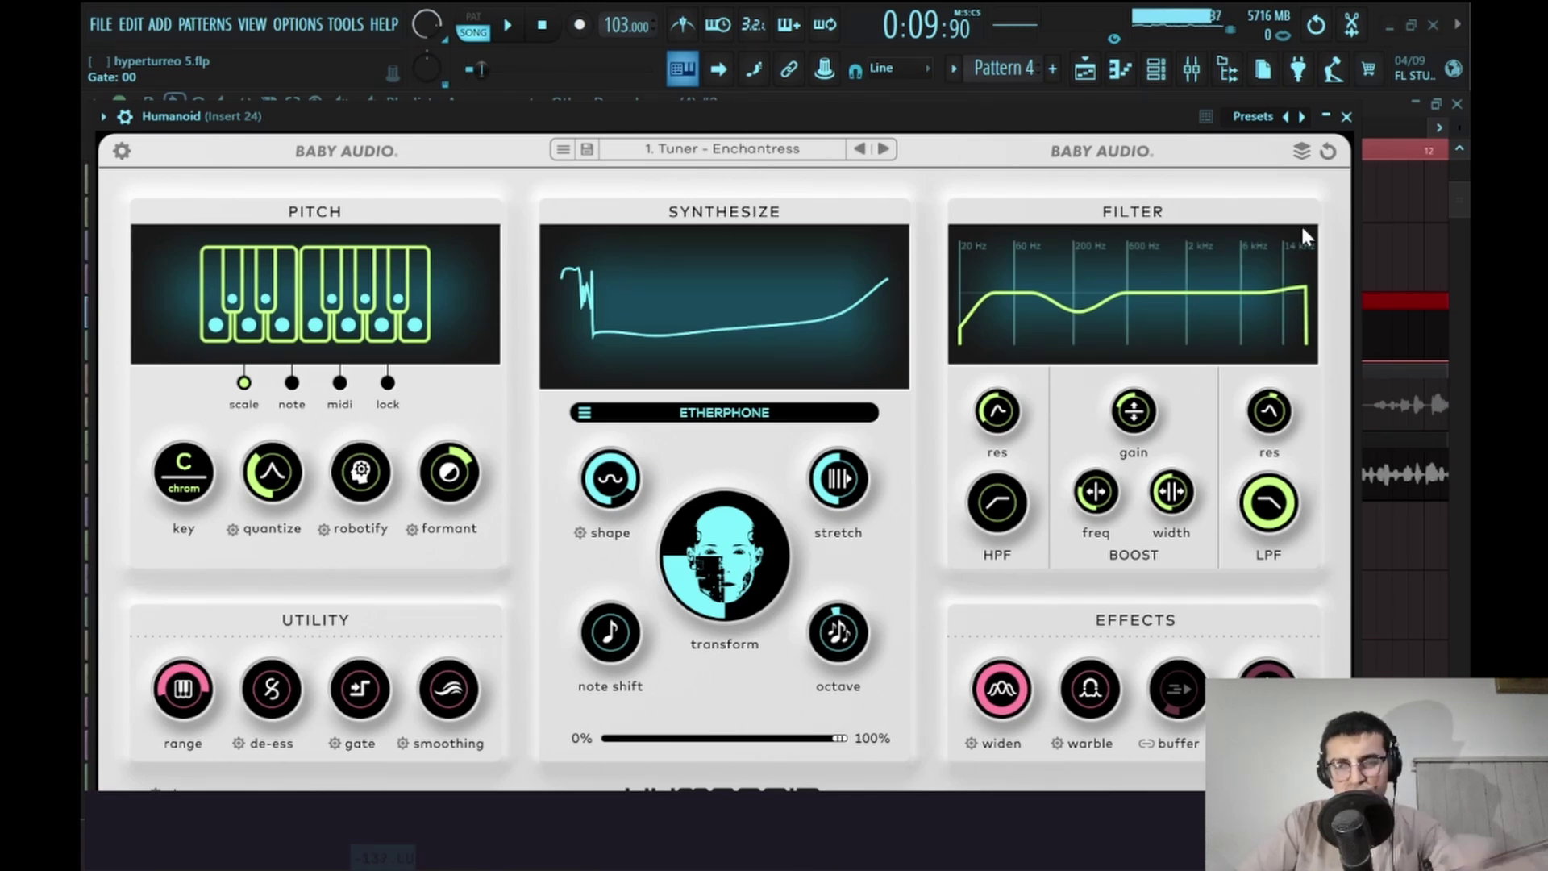
{"action": "left_click", "coordinate": [1344, 118]}
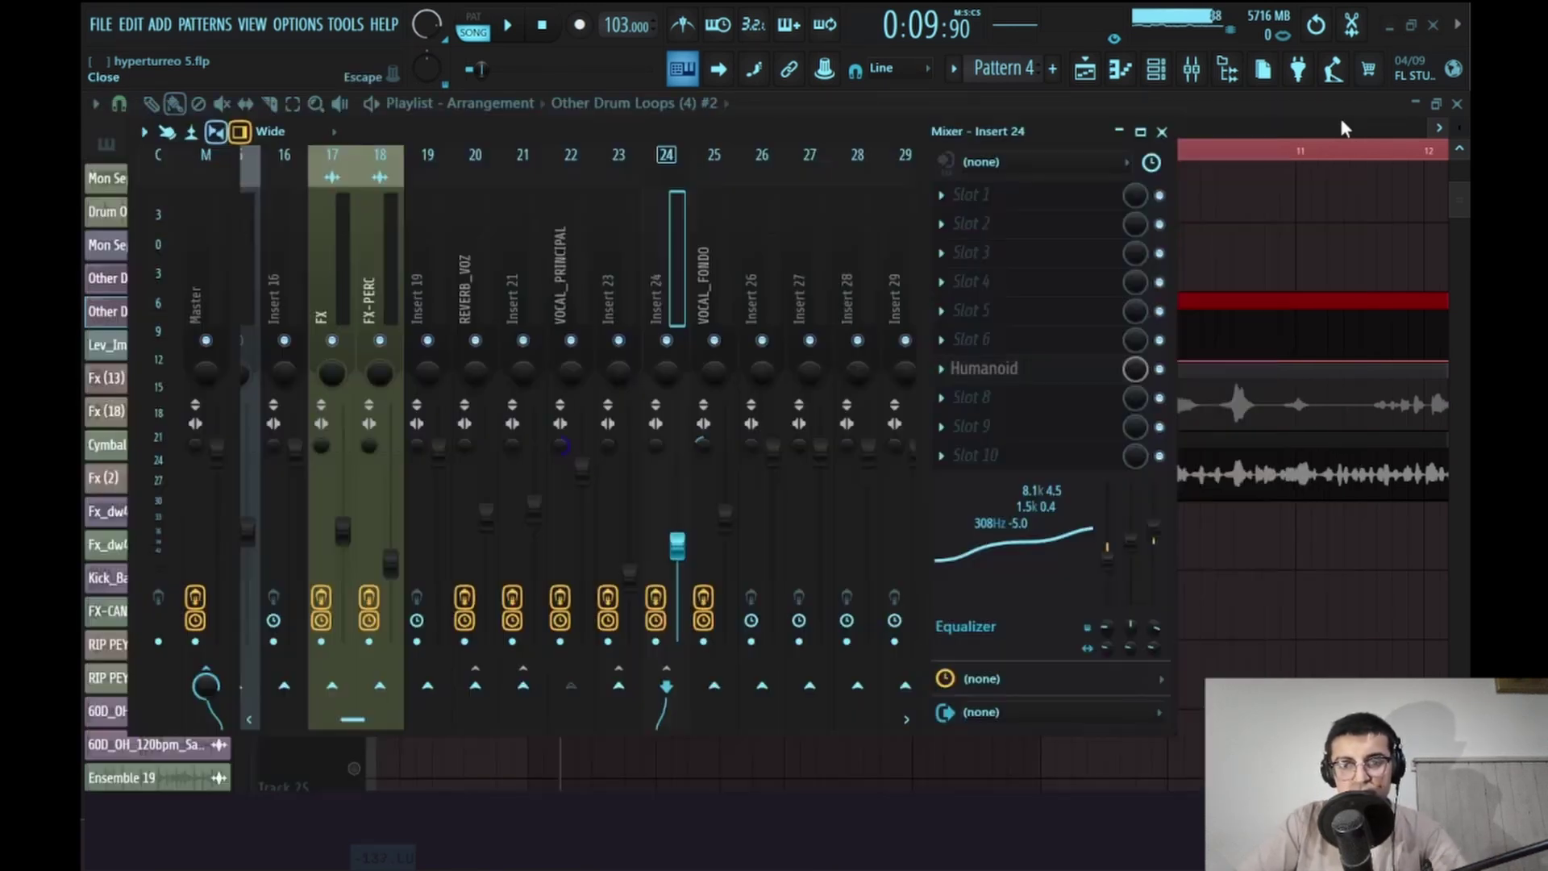
Play the vocals briefly and mute the Insert 24, Insert 21 and REVERB_VOZ mixer tracks to isolate VOCAL_PRINCIPAL
{"action": "left_click", "coordinate": [568, 288]}
{"action": "left_click", "coordinate": [658, 297]}
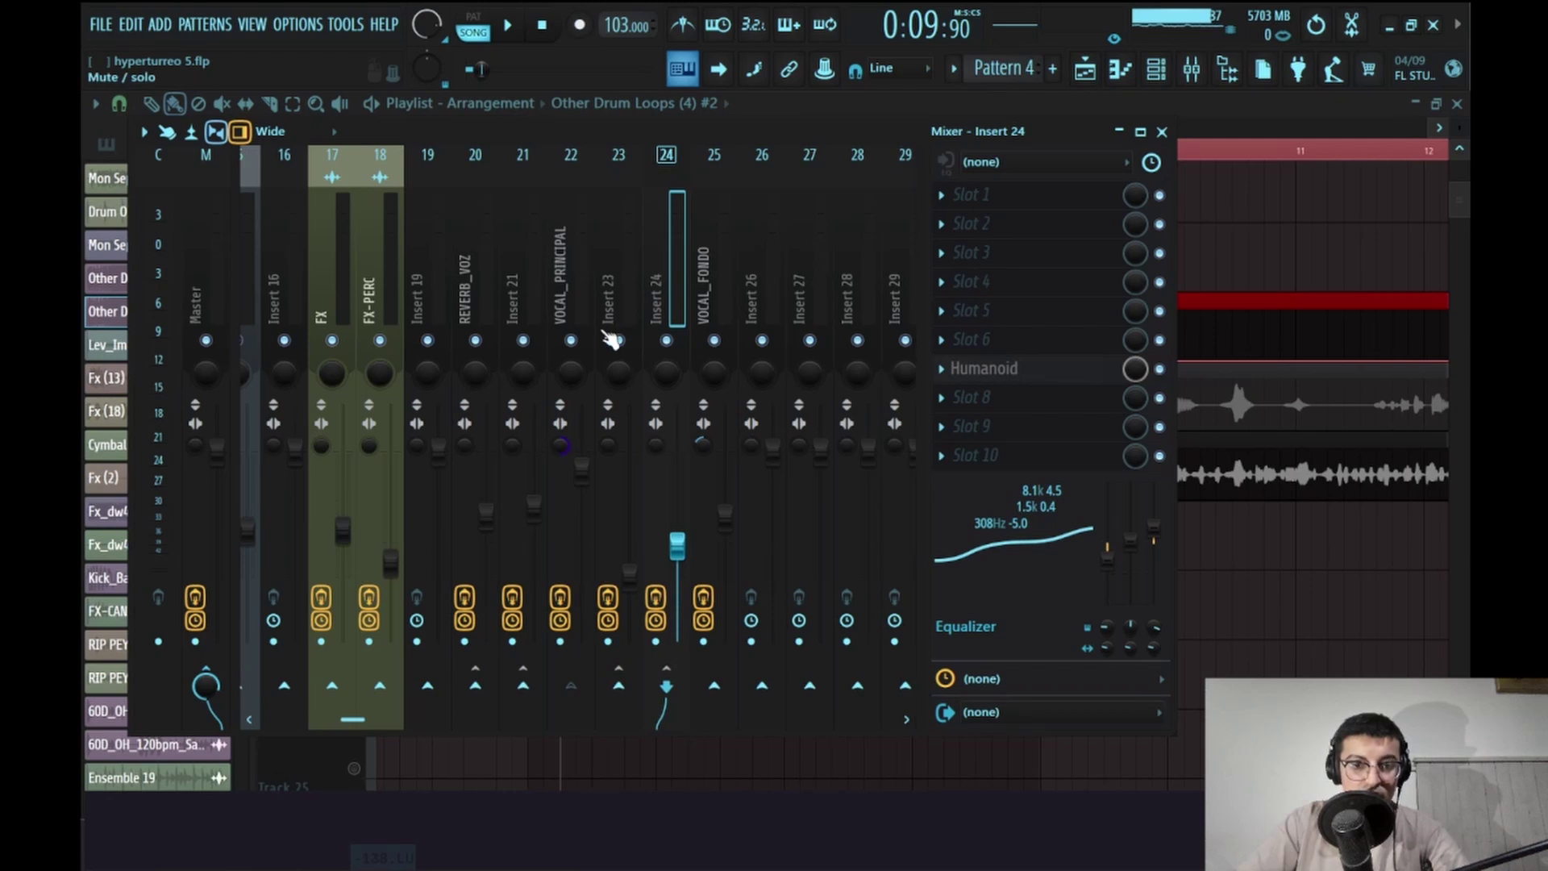
{"action": "key", "text": "space"}
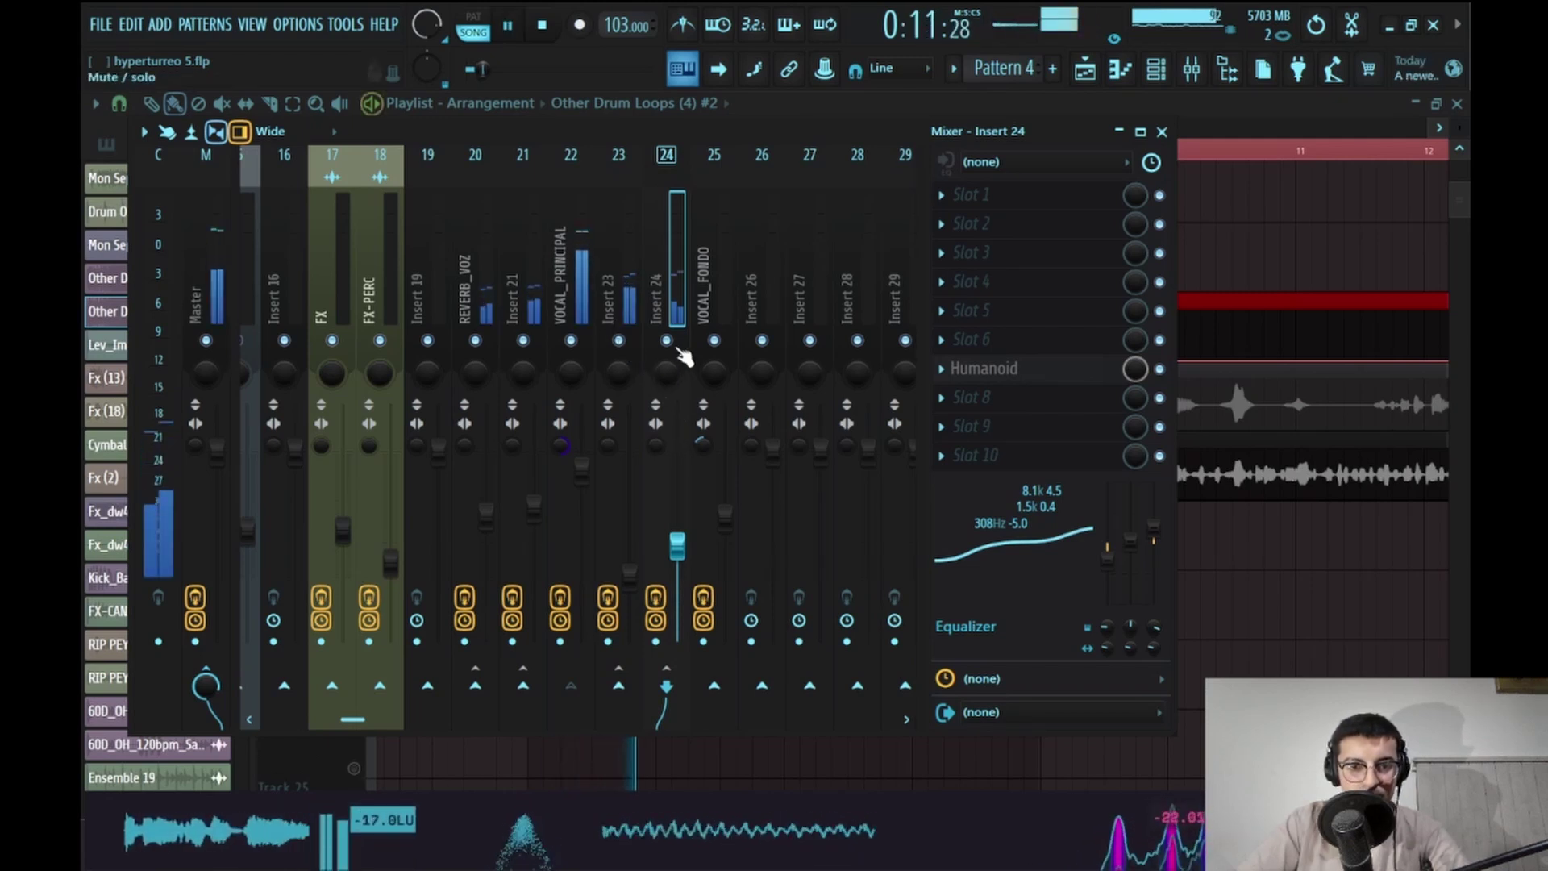
{"action": "left_click", "coordinate": [532, 300]}
{"action": "key", "text": "space"}
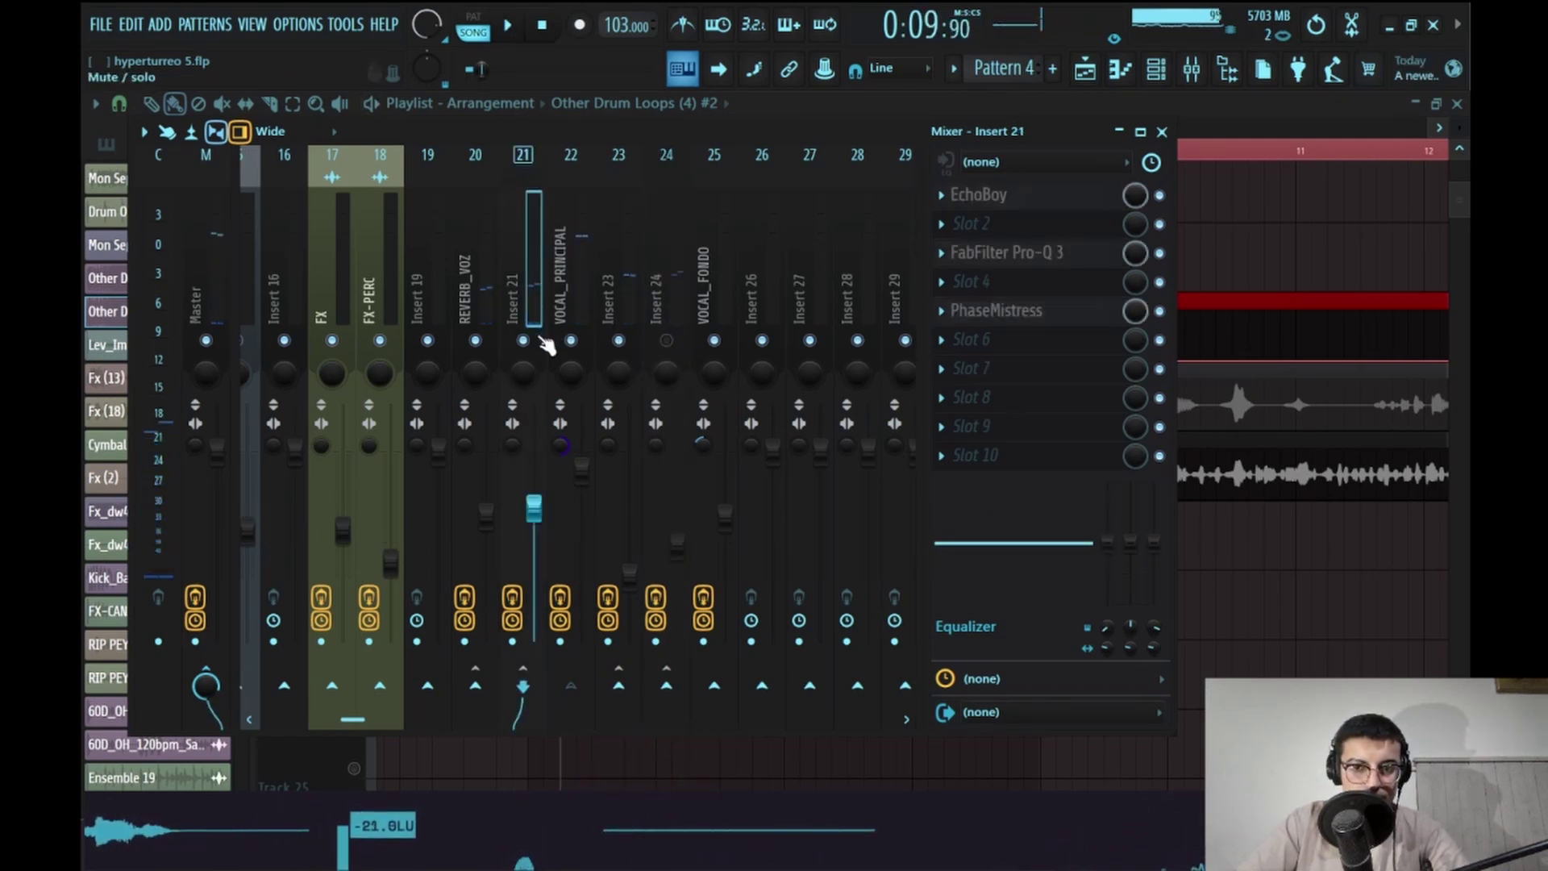
{"action": "left_click", "coordinate": [522, 339]}
{"action": "left_click", "coordinate": [475, 340]}
{"action": "left_click", "coordinate": [564, 314]}
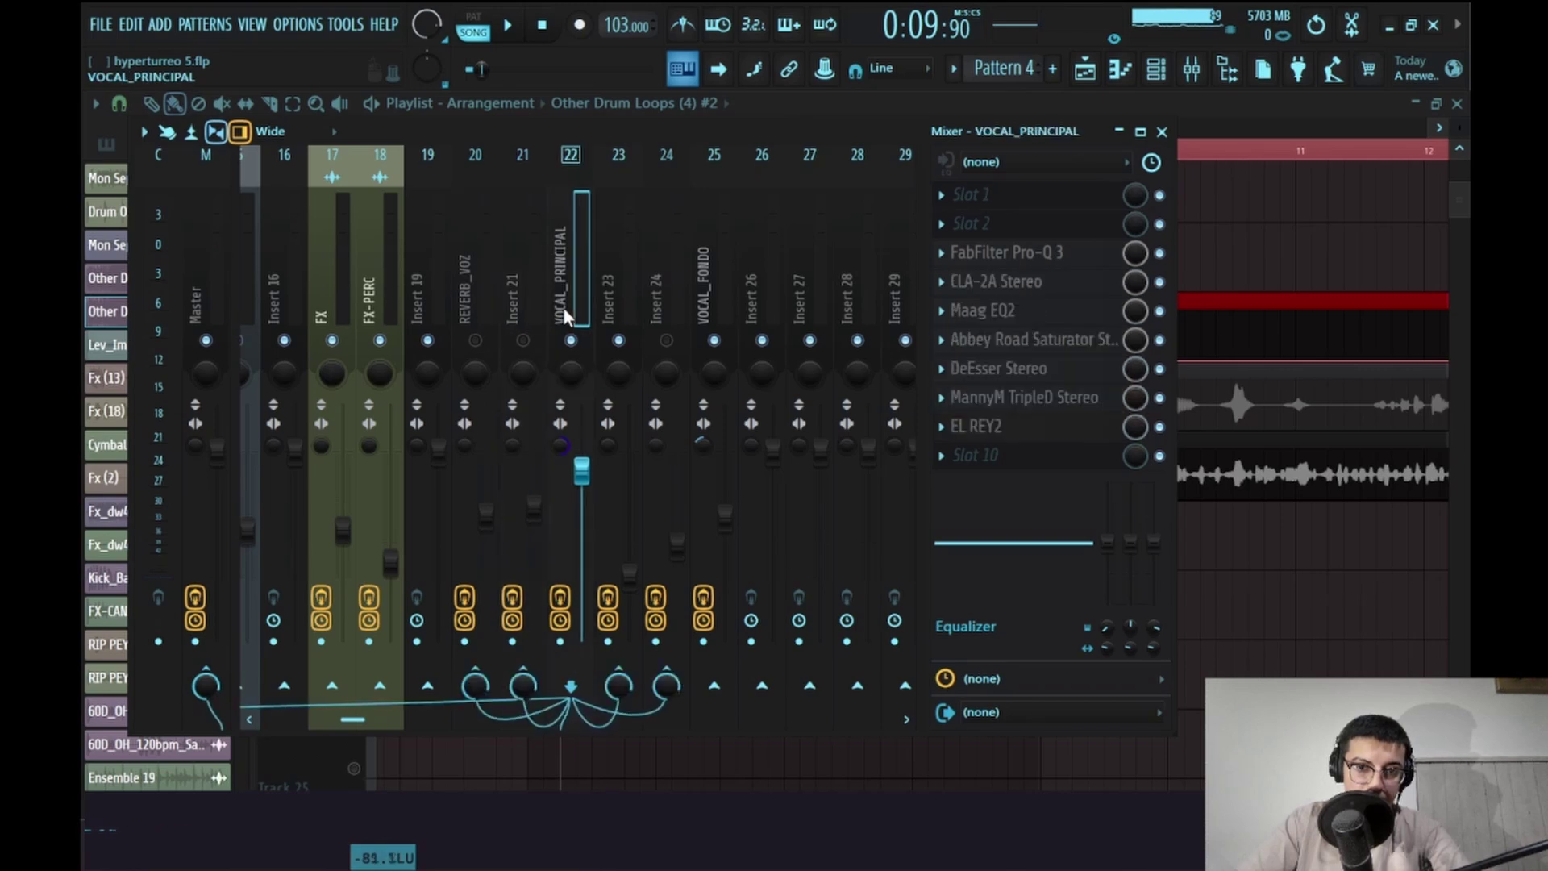
Play the main vocal while raising the Insert 24 Humanoid channel to 88% volume and lowering it again
{"action": "key", "text": "space"}
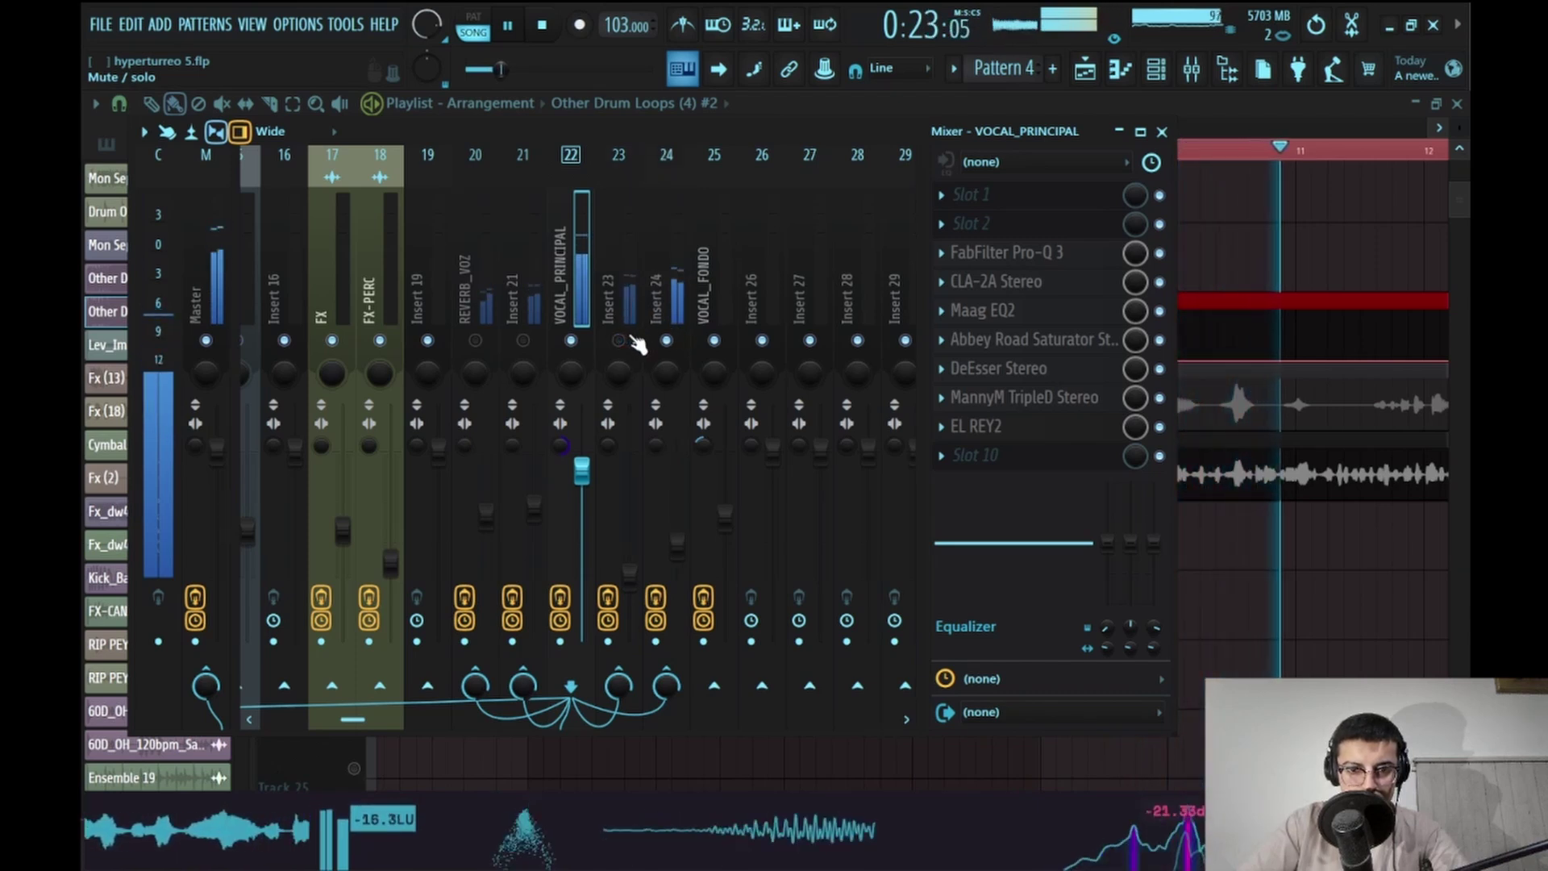
{"action": "left_click", "coordinate": [679, 508]}
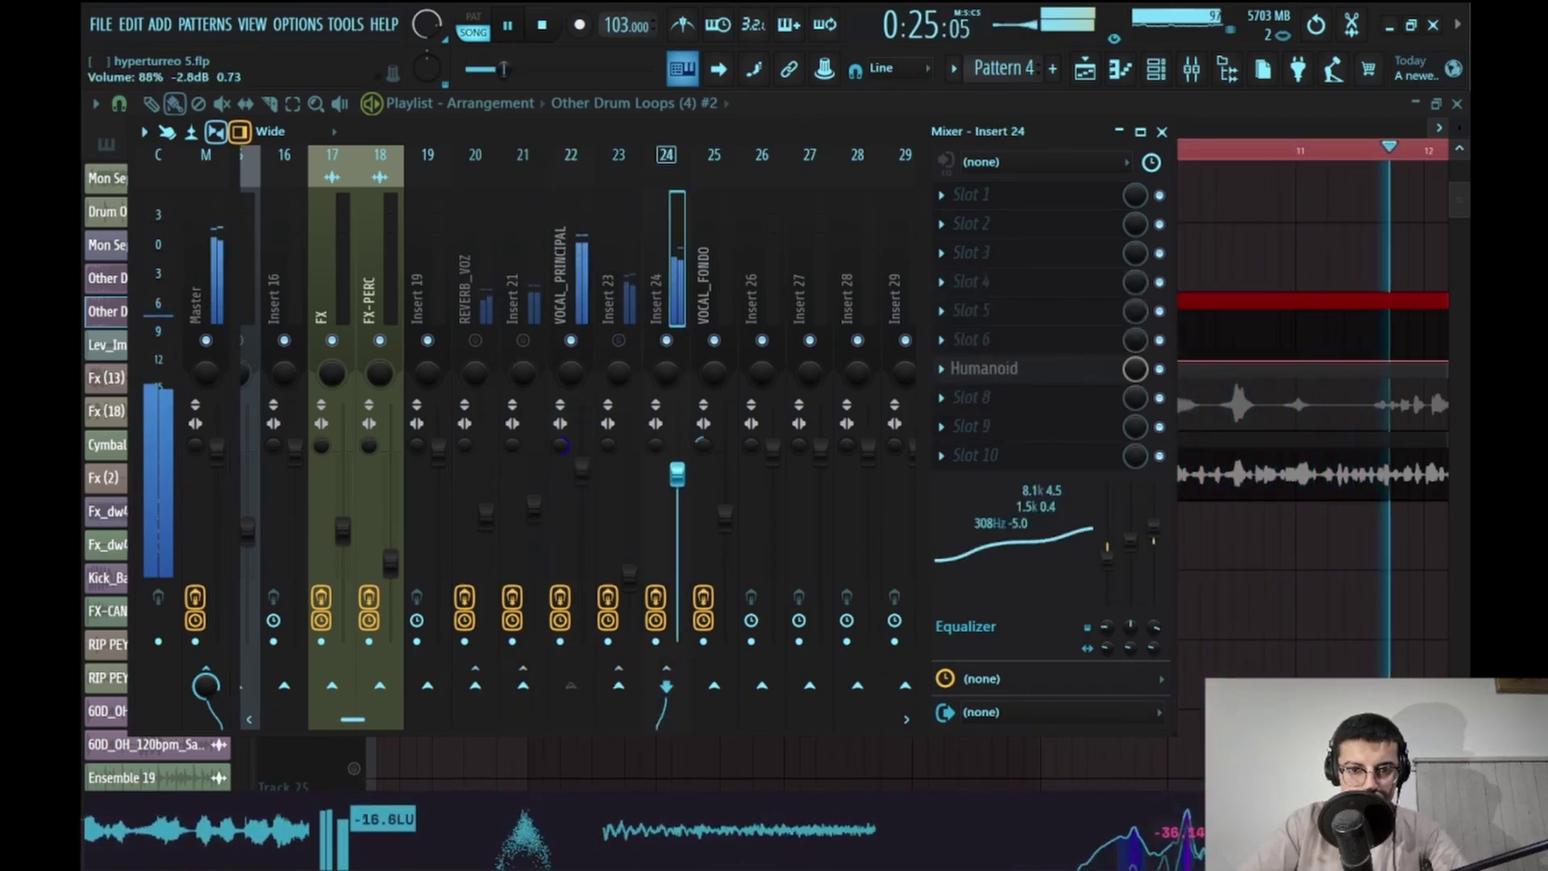
{"action": "left_click_drag", "start_coordinate": [678, 476], "coordinate": [669, 503]}
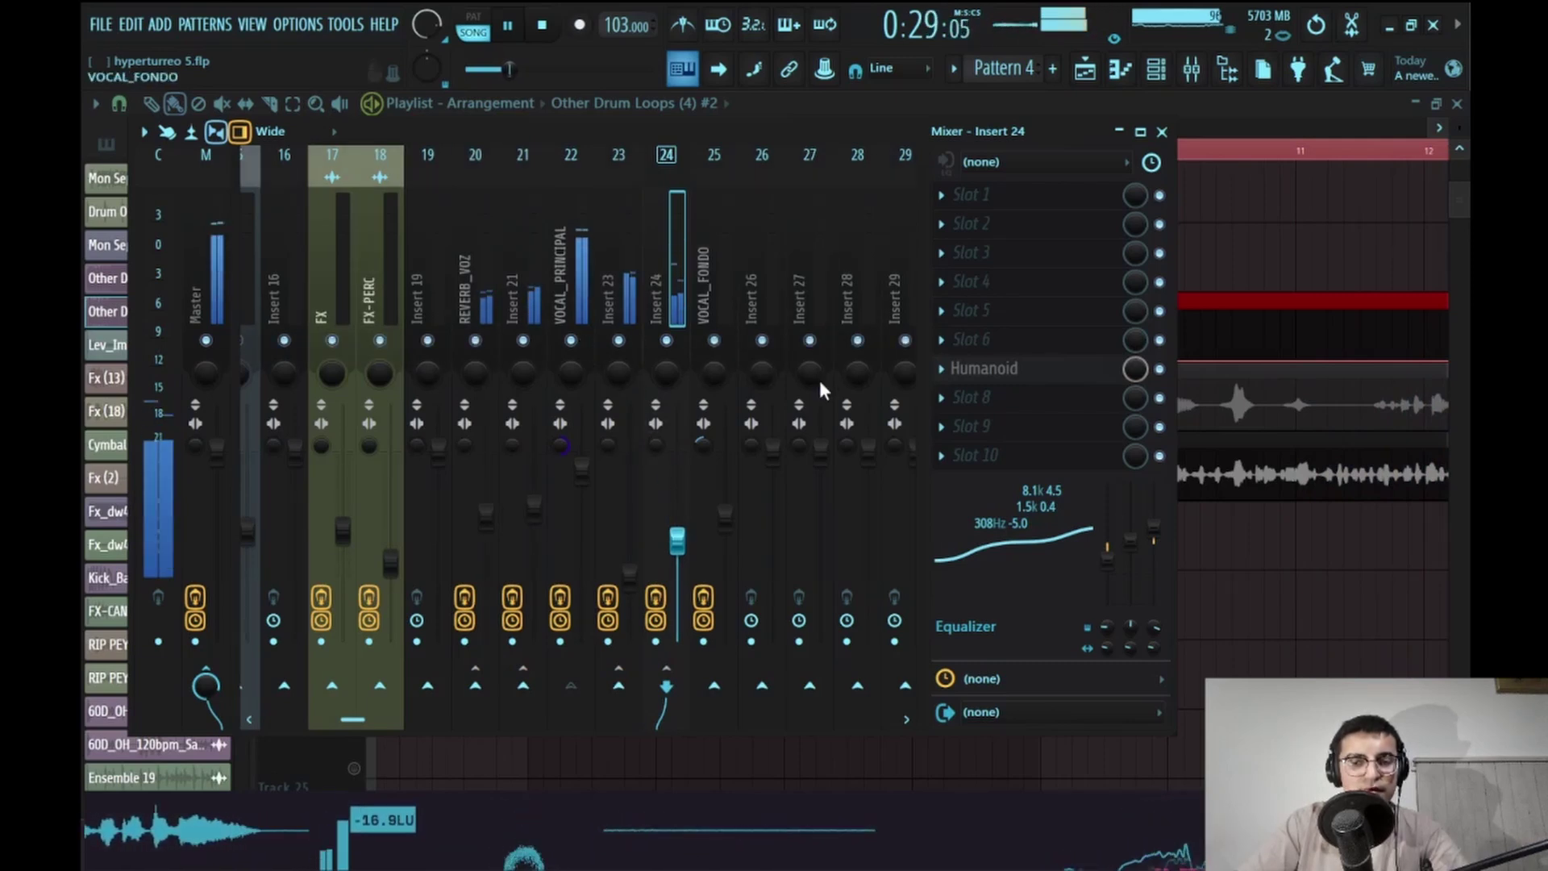
Unsolo Track 20, unmute the FONDO background vocals on Track 19 and play the full arrangement past bar 17
{"action": "key", "text": "F9"}
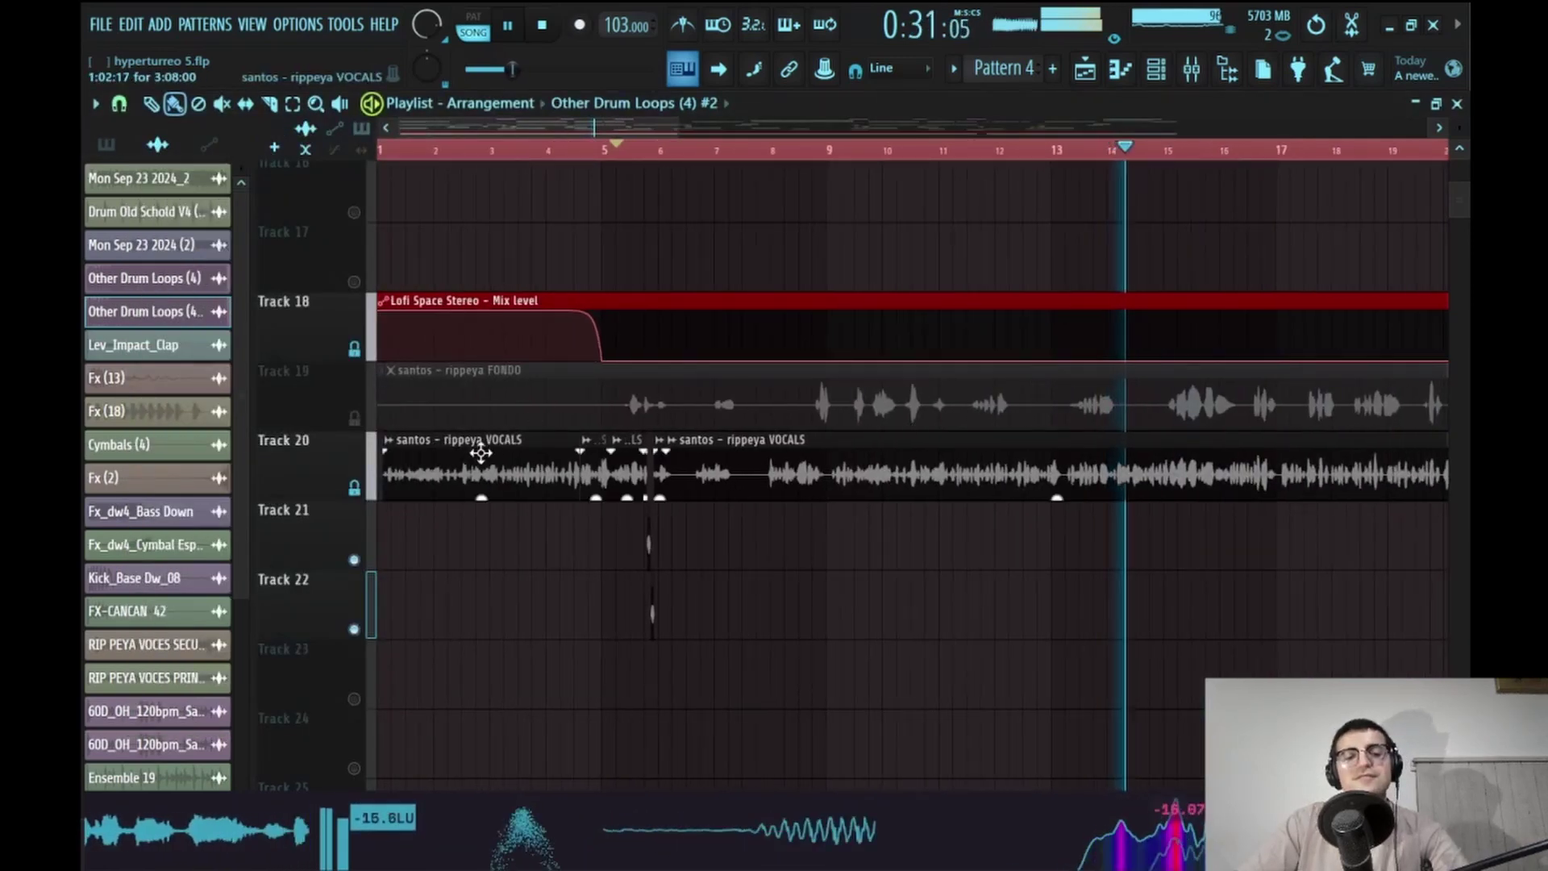
{"action": "right_click", "coordinate": [355, 488]}
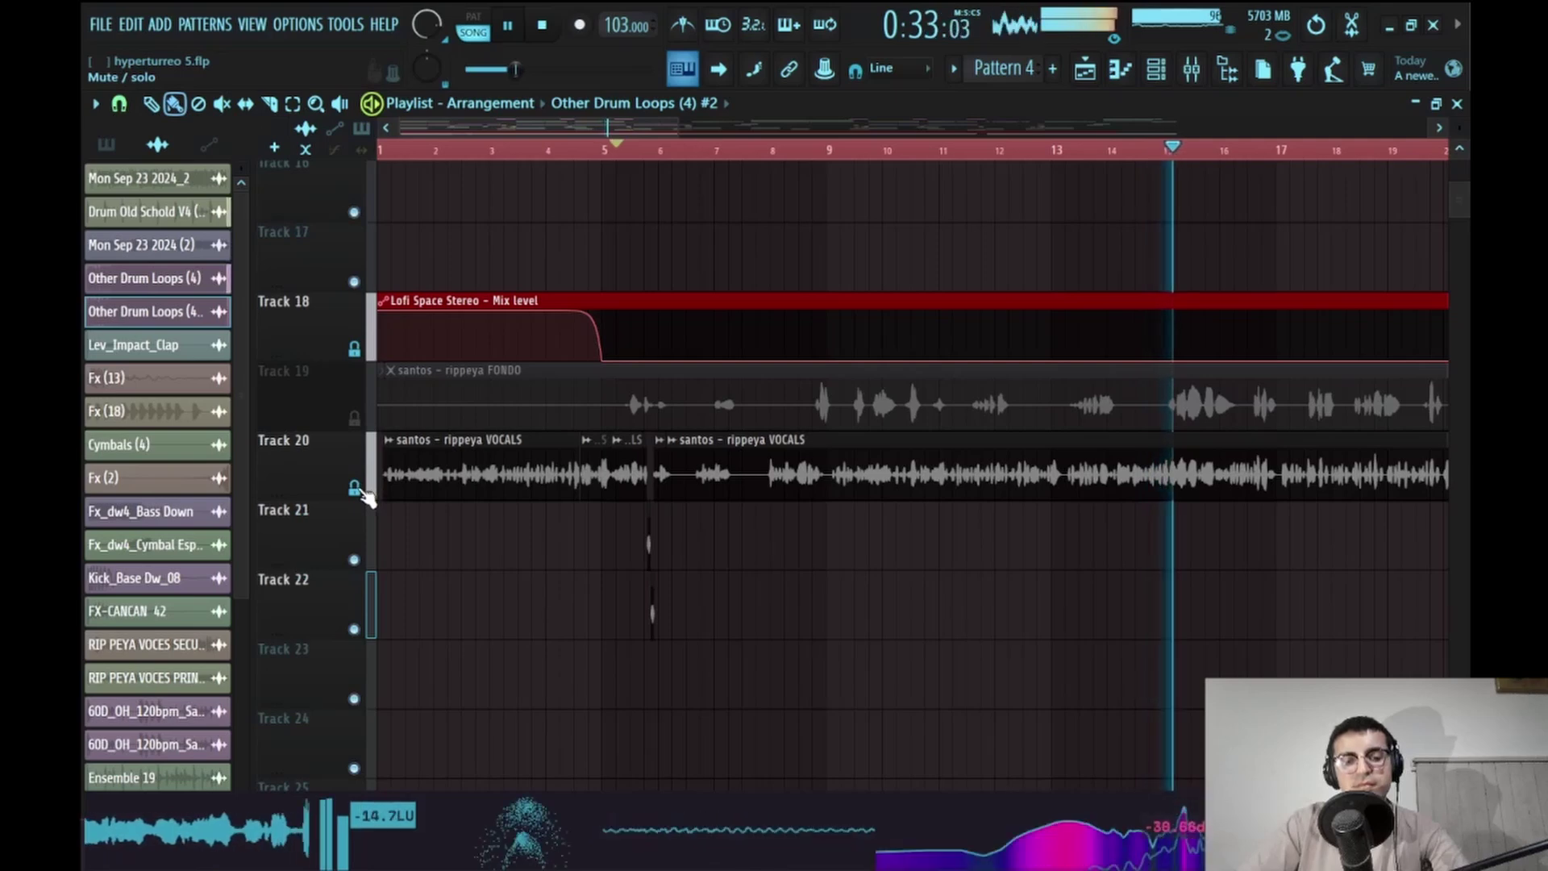
{"action": "left_click", "coordinate": [355, 418]}
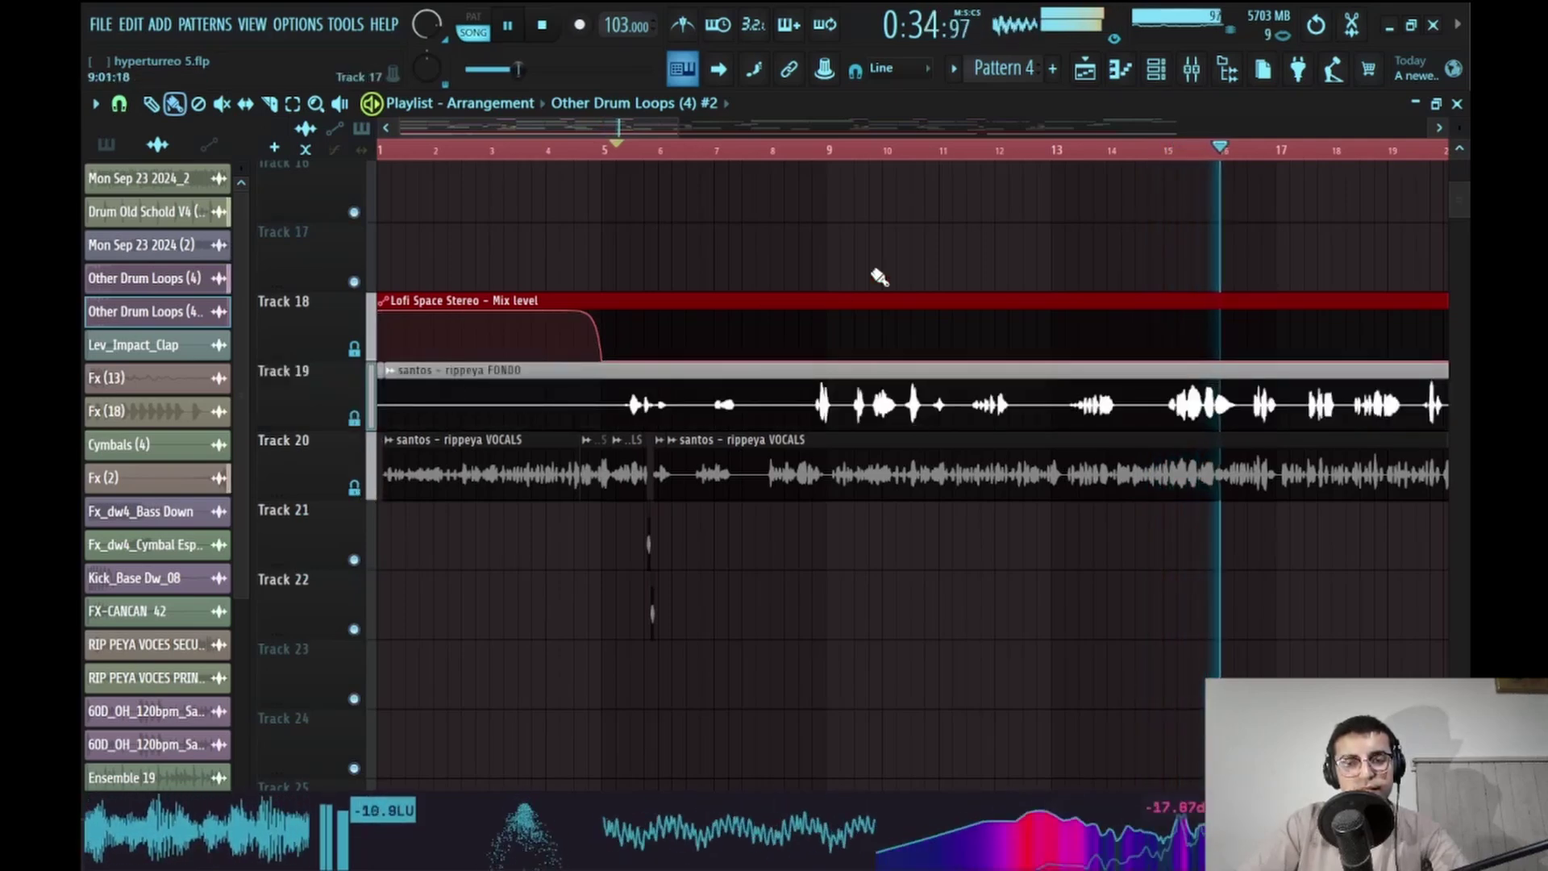
{"action": "scroll", "coordinate": [536, 375], "scroll_direction": "down", "scroll_amount": 1}
{"action": "scroll", "coordinate": [706, 335], "scroll_direction": "up", "scroll_amount": 4}
{"action": "scroll", "coordinate": [581, 480], "scroll_direction": "up", "scroll_amount": 3}
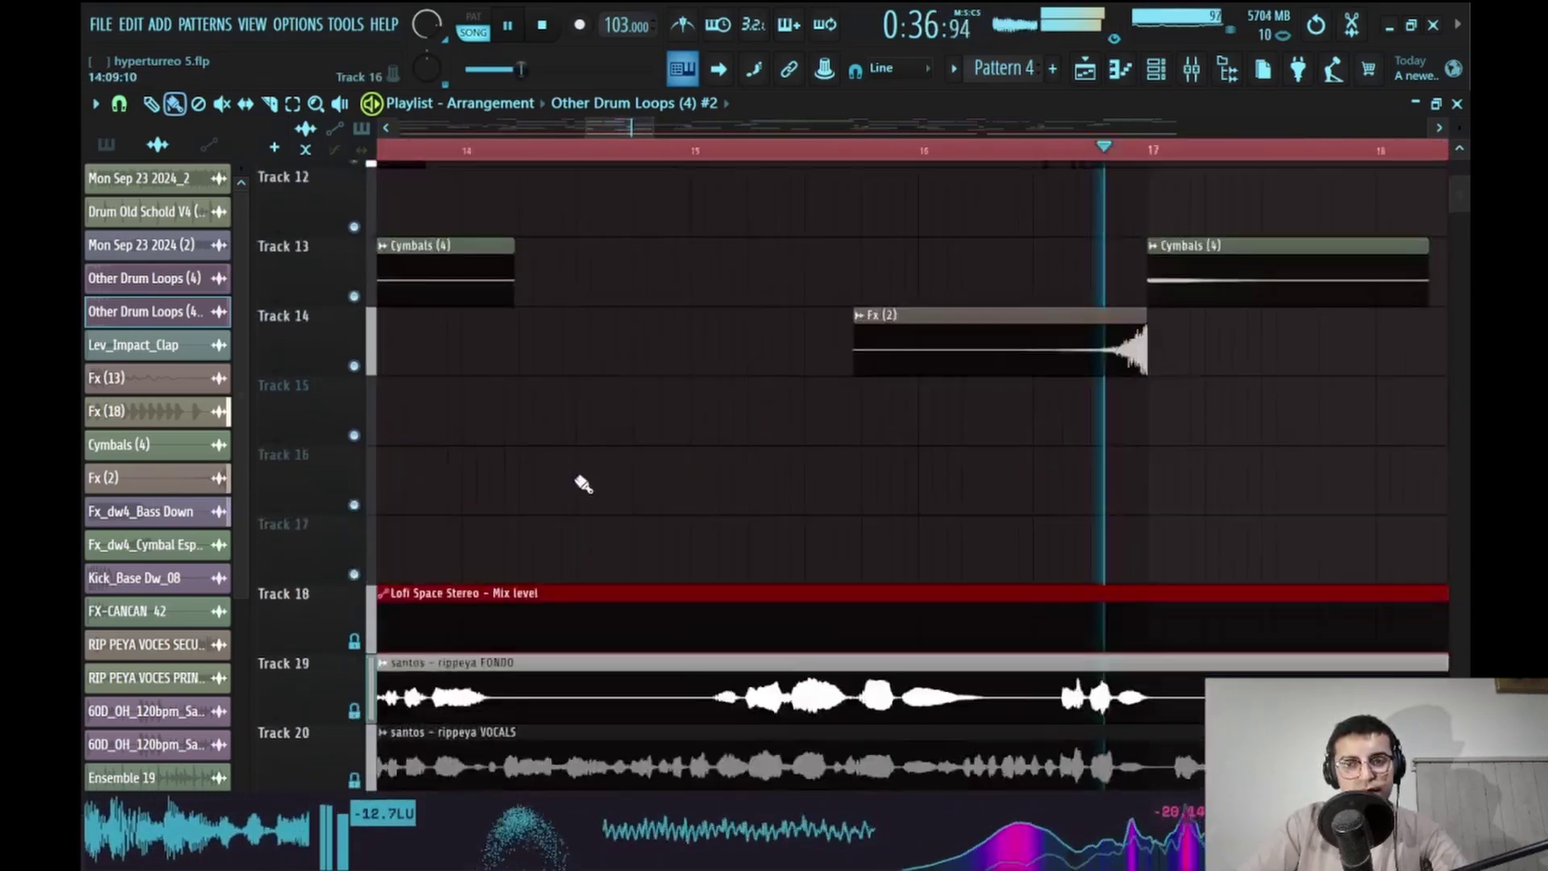
{"action": "scroll", "coordinate": [978, 194], "scroll_direction": "up", "scroll_amount": 1}
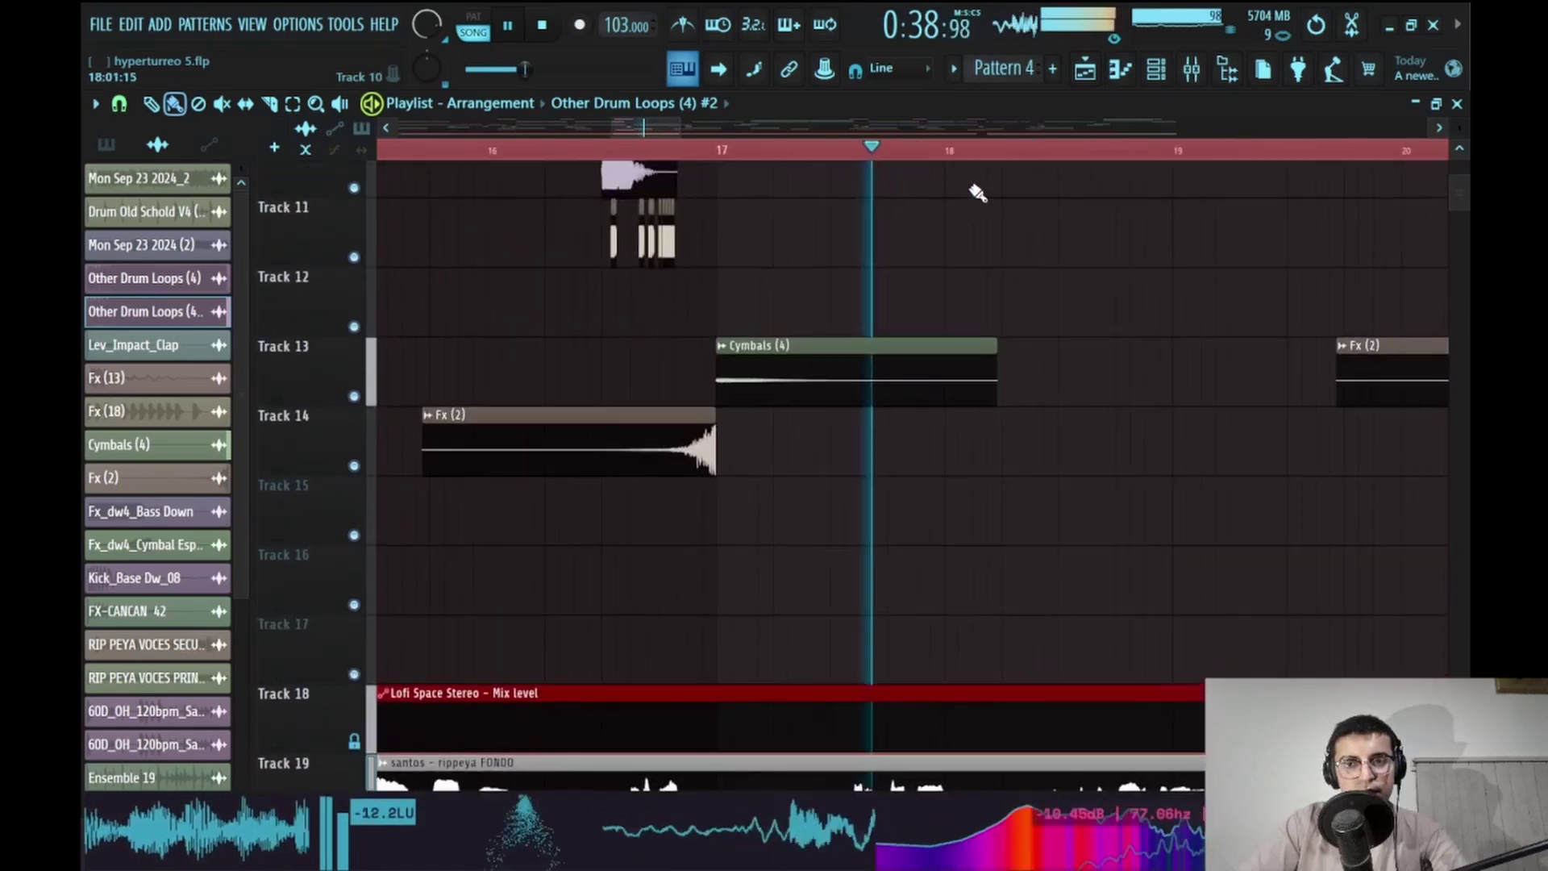
Compare the master output with Ozone 11 Imager bypassed and enabled while the full song plays
{"action": "left_click", "coordinate": [1194, 71]}
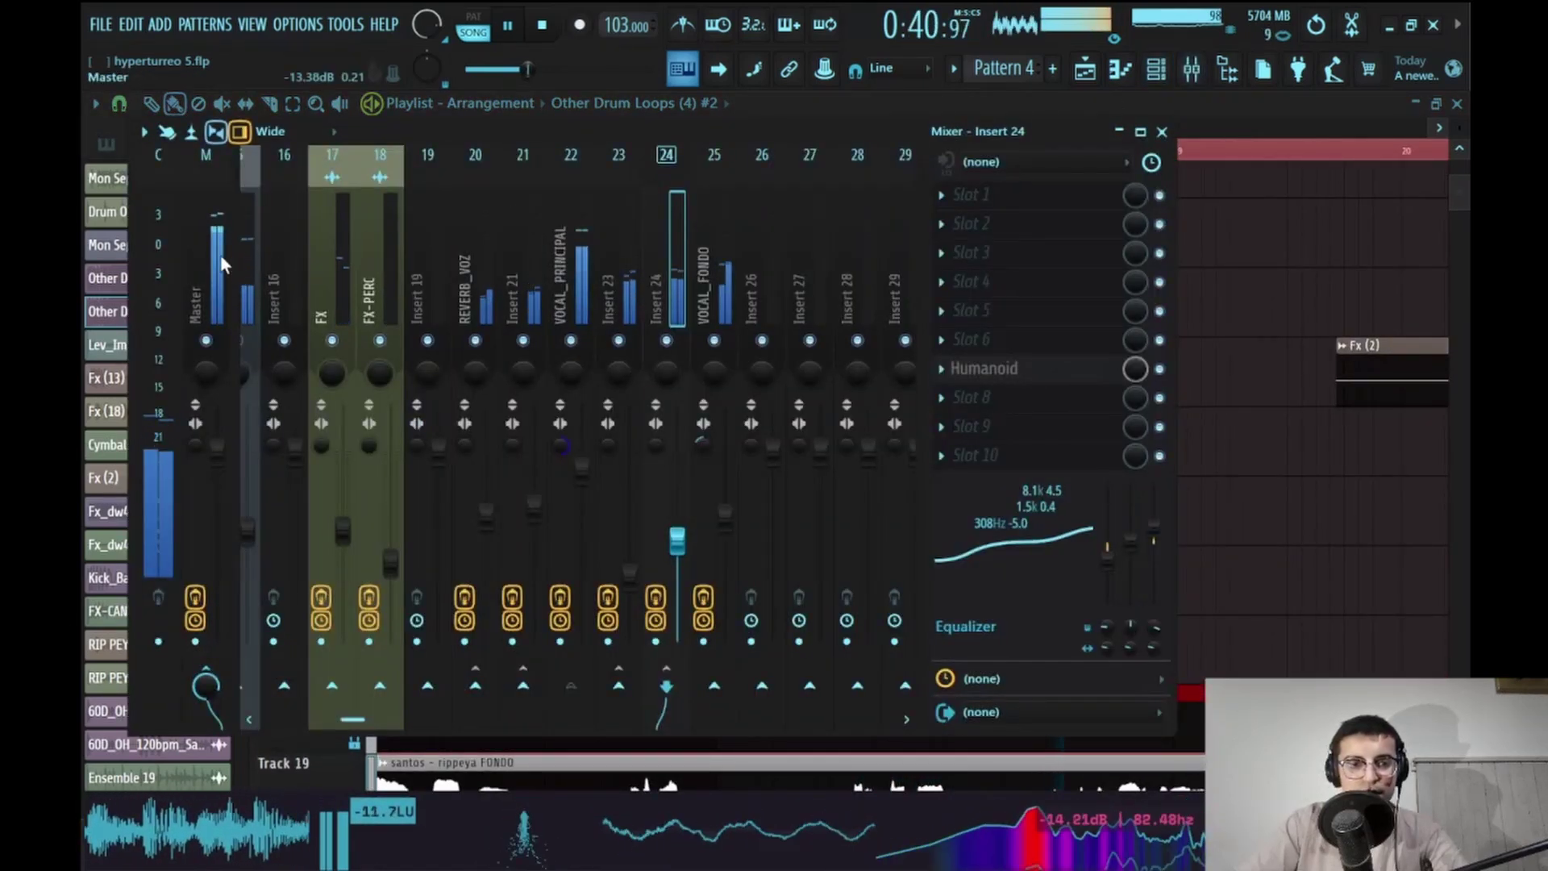
{"action": "left_click", "coordinate": [1159, 282]}
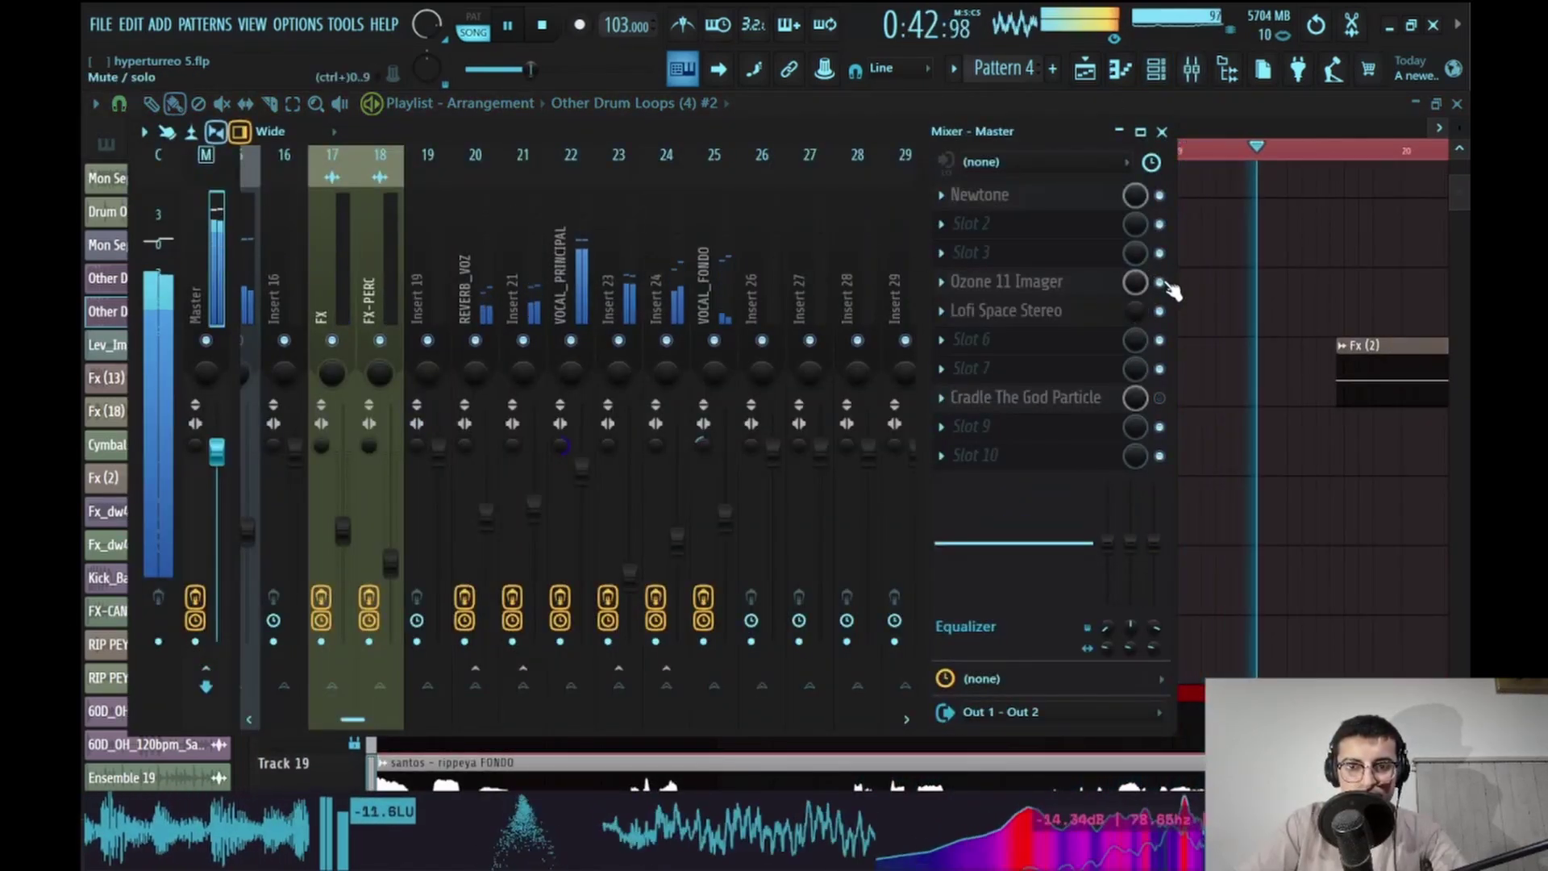
{"action": "left_click", "coordinate": [1159, 283]}
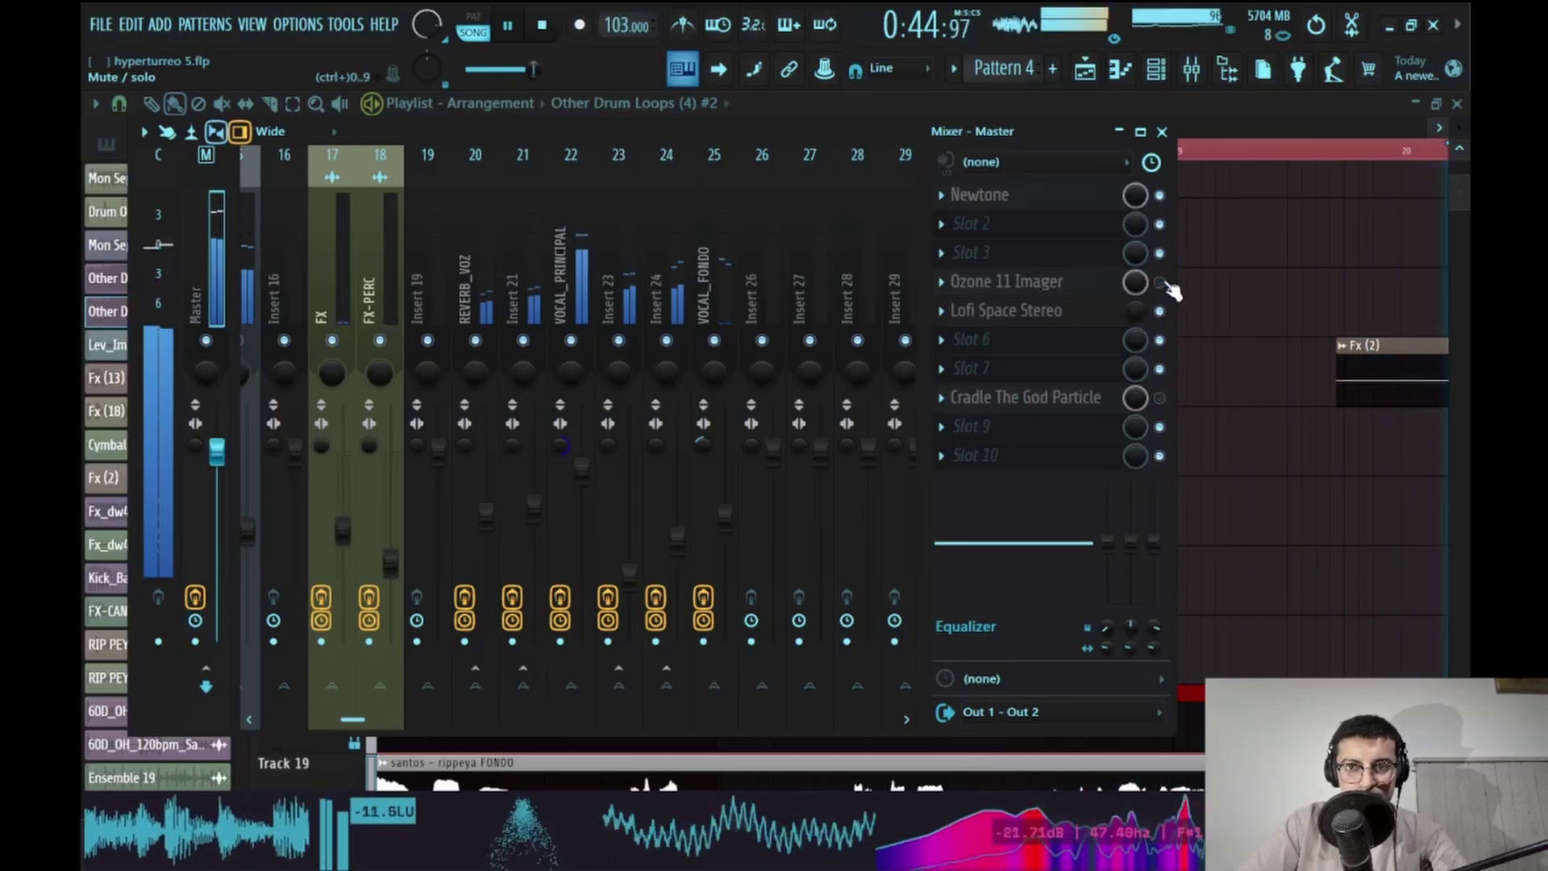
{"action": "left_click", "coordinate": [1162, 132]}
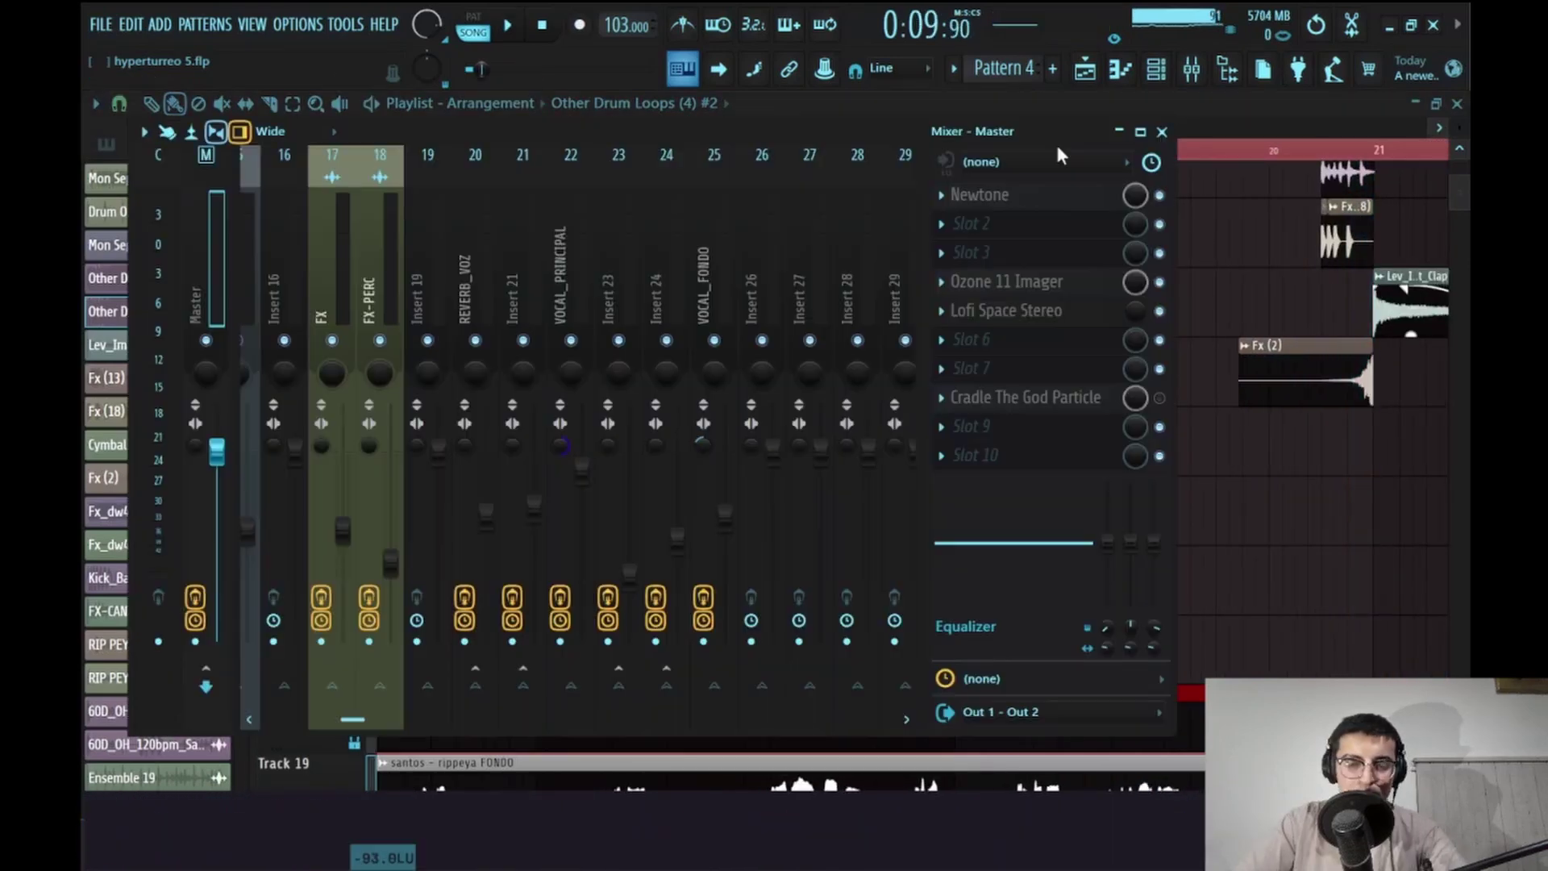